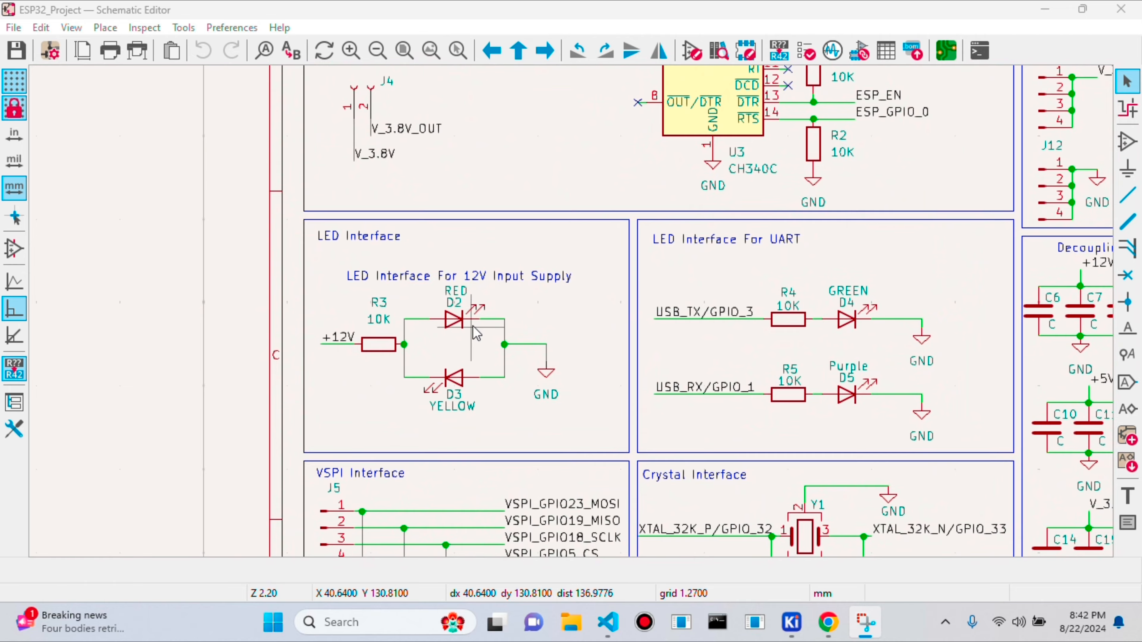
- Switch from the schematic to the PCB Editor and examine the component placement inside the board outline
scroll(453, 337, up, 1)
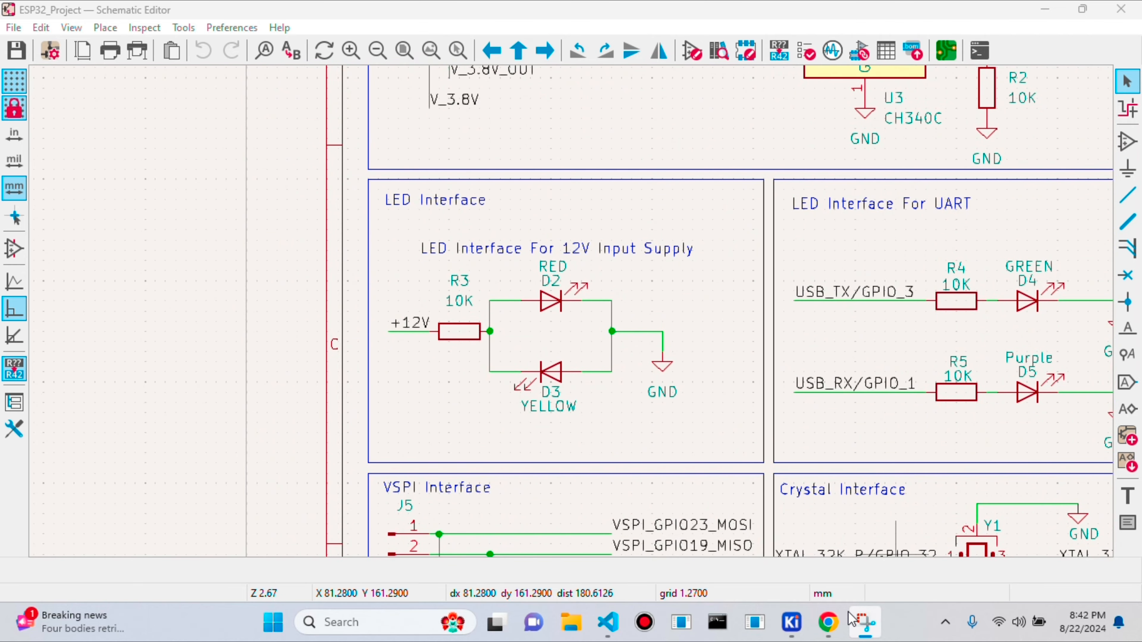
mouse_move(794, 629)
click(792, 539)
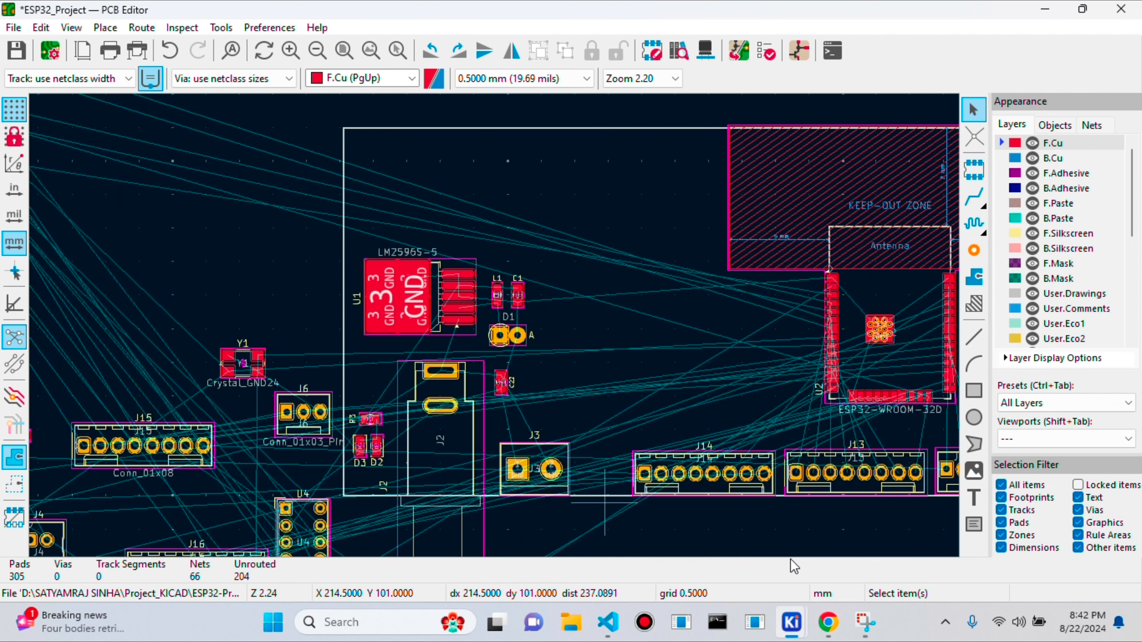
scroll(554, 426, up, 1)
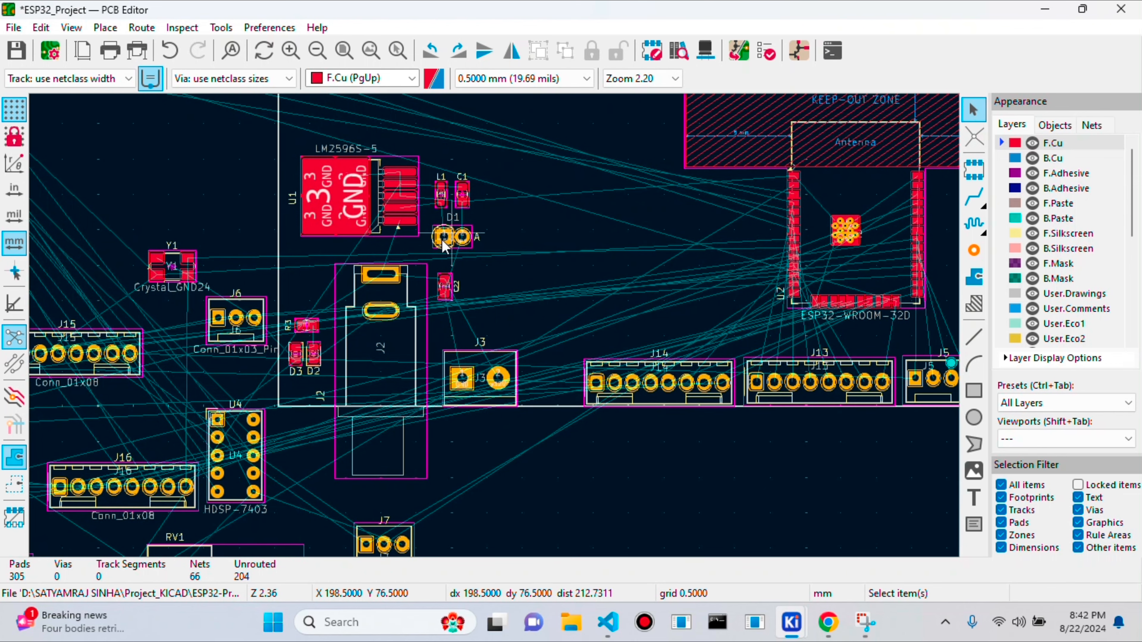
scroll(497, 334, up, 1)
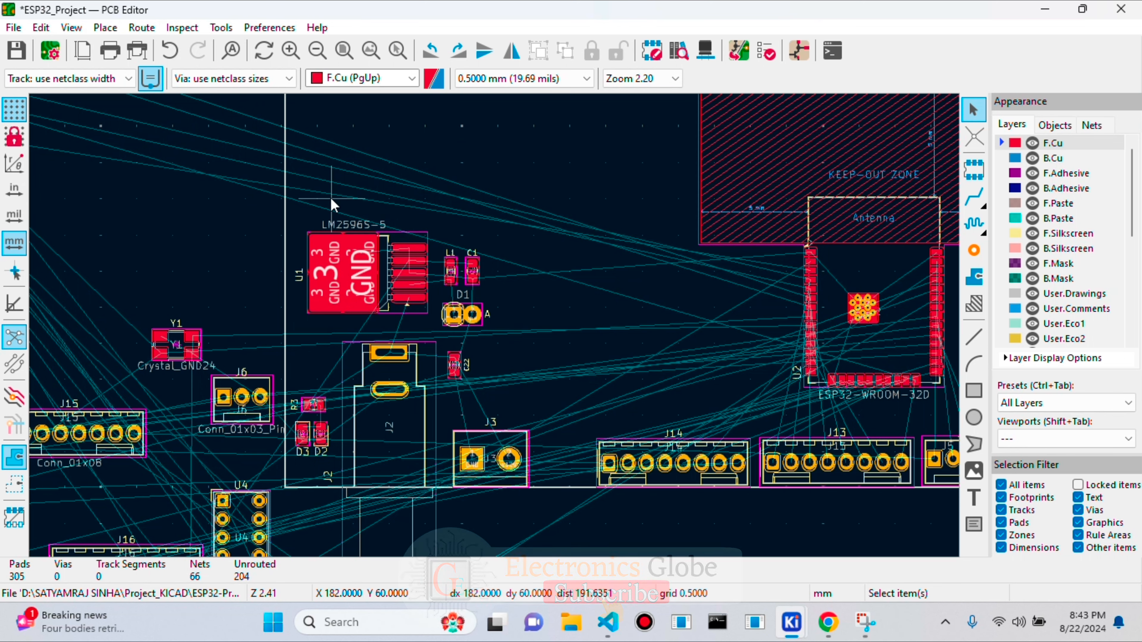
scroll(330, 197, up, 2)
scroll(497, 329, down, 5)
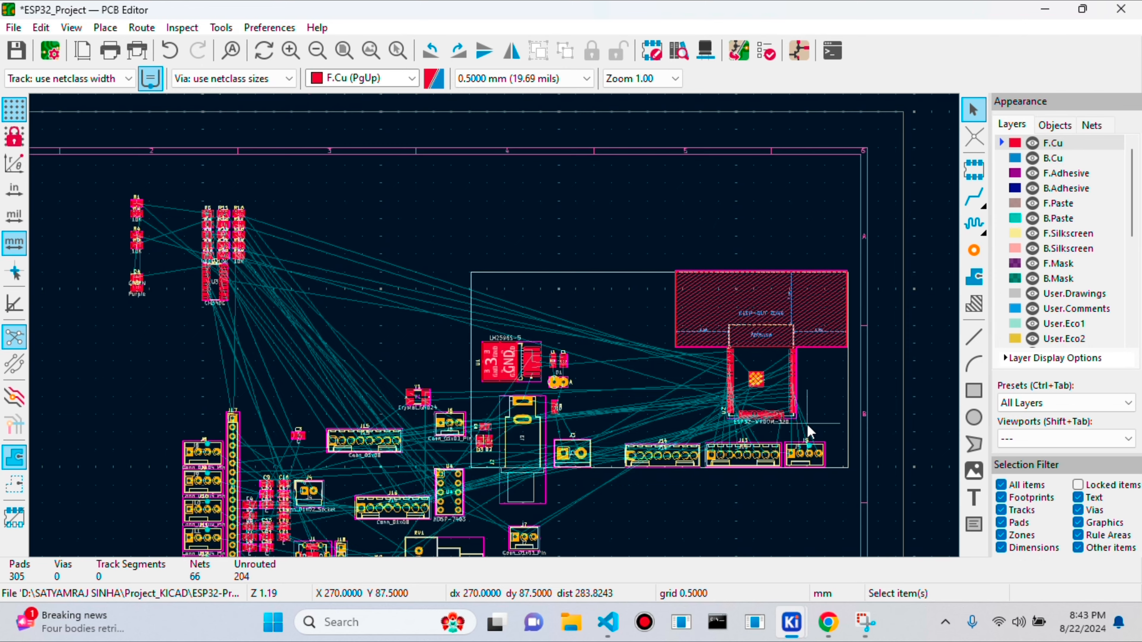
scroll(808, 424, down, 1)
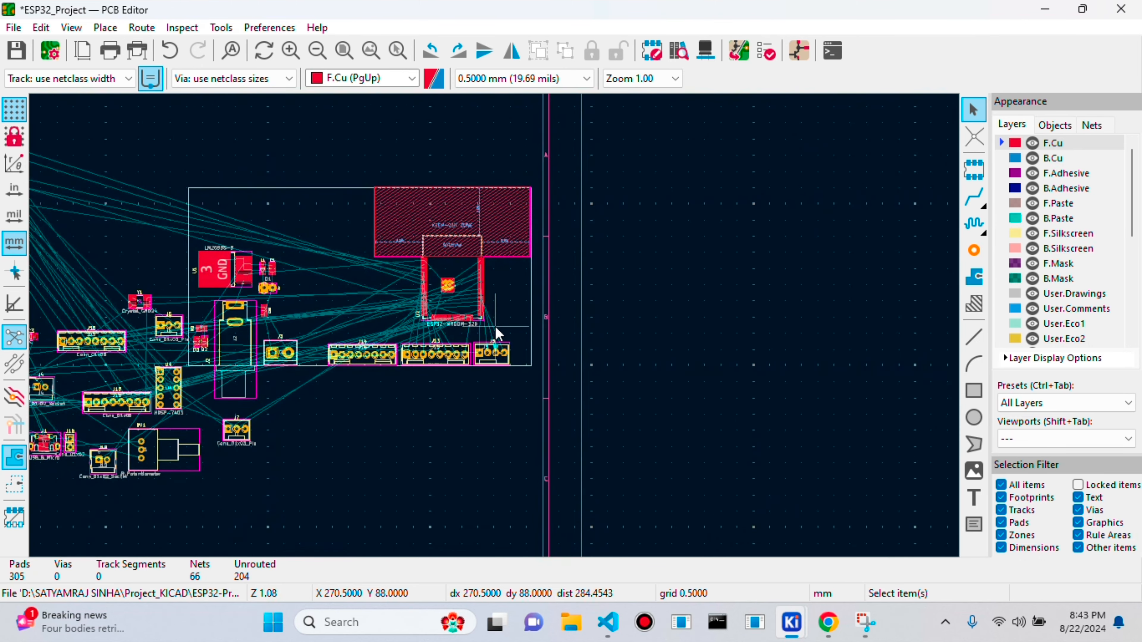
scroll(495, 327, up, 3)
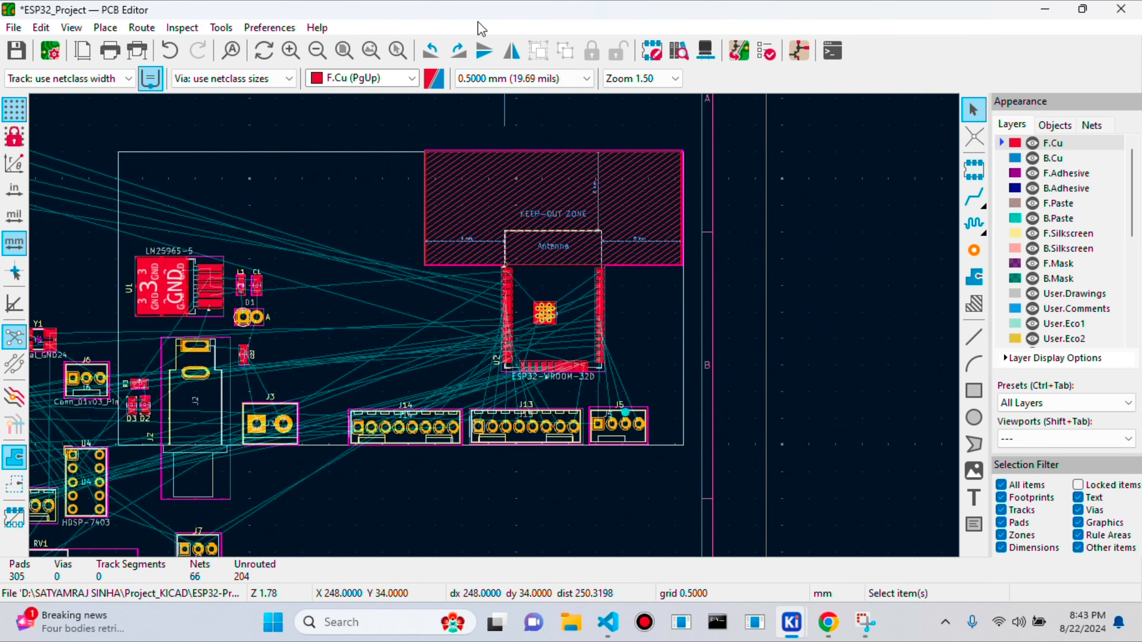
scroll(434, 375, up, 1)
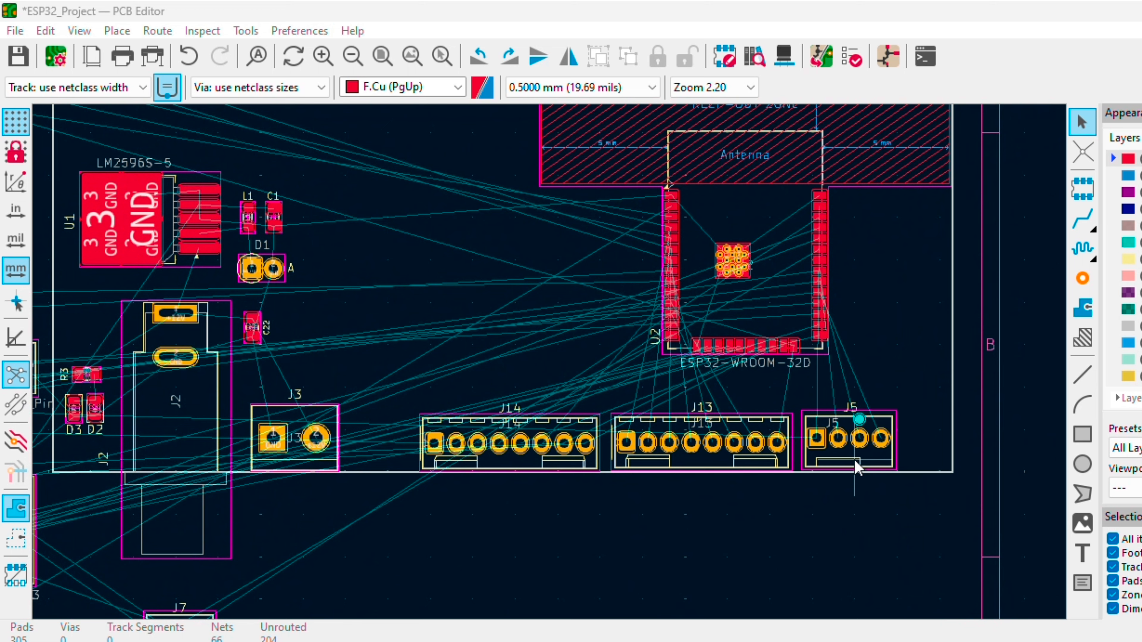
- Move connectors J5, J13 and J14 off the board into the free area just below its lower edge
drag(857, 468, 564, 616)
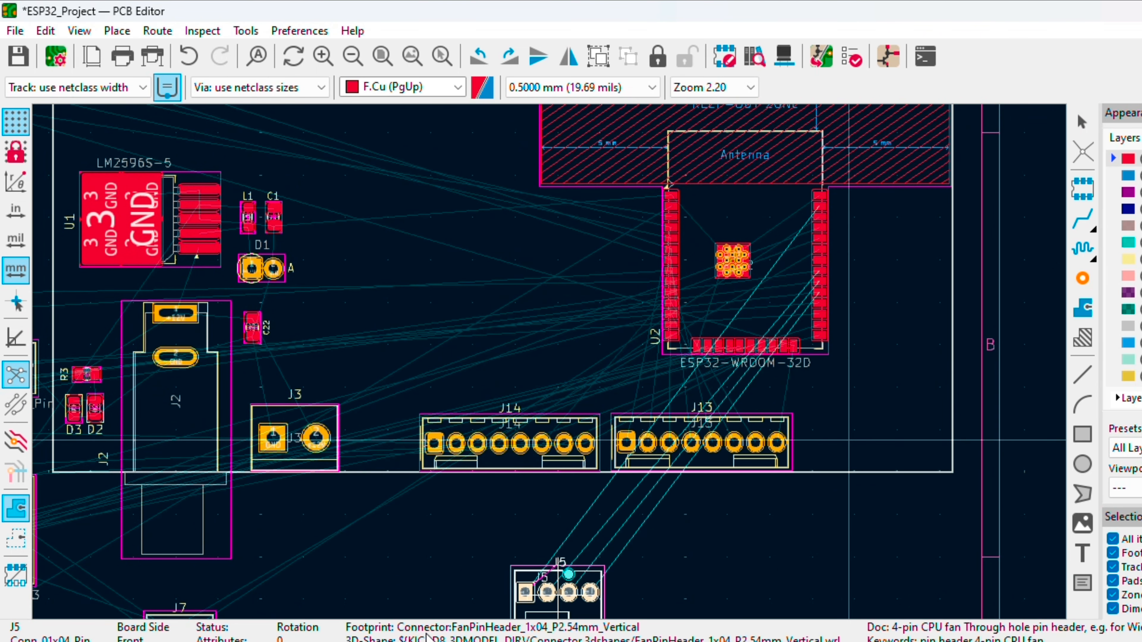
drag(427, 638, 364, 585)
click(730, 461)
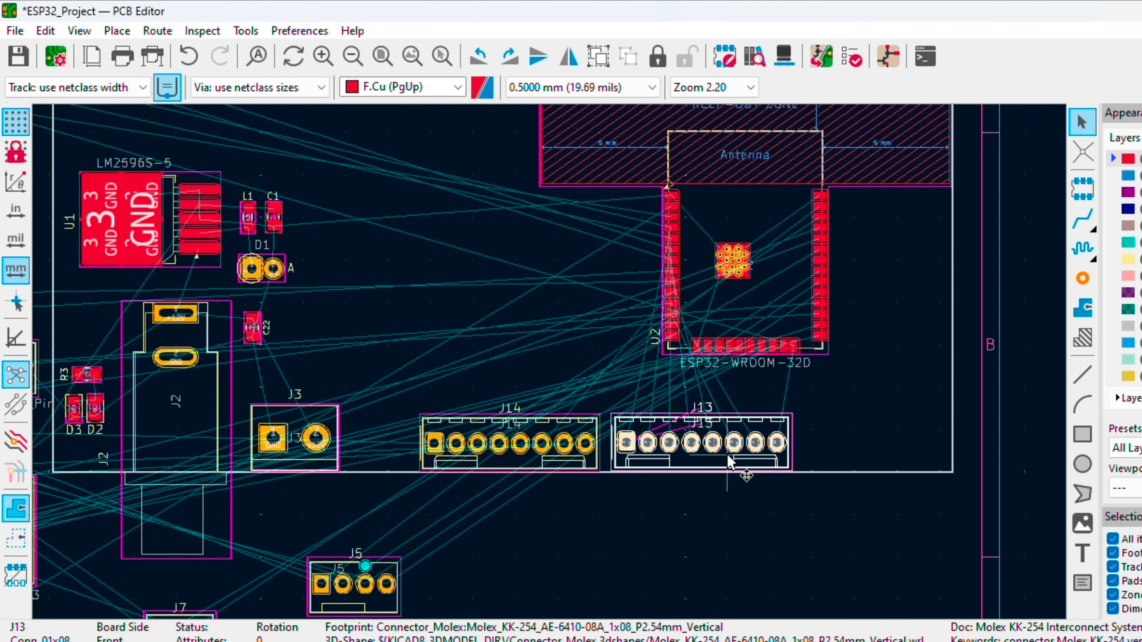
drag(730, 461, 532, 617)
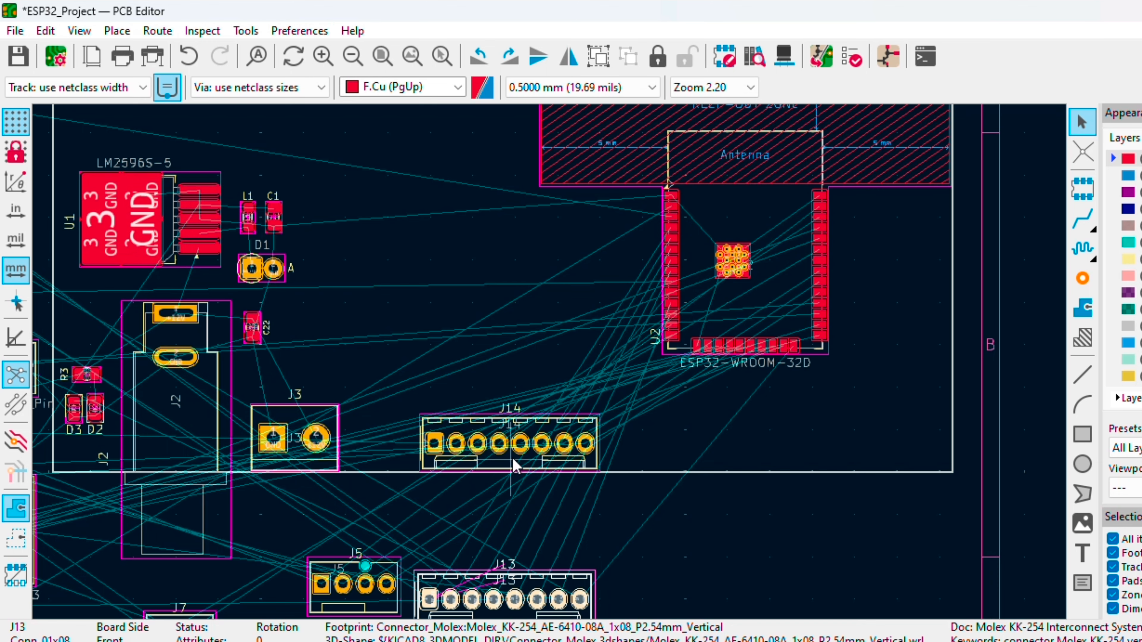
drag(515, 467, 362, 542)
- Move the micro USB connector J1 from the unplaced components to the lower-right corner of the board outline
scroll(362, 542, down, 2)
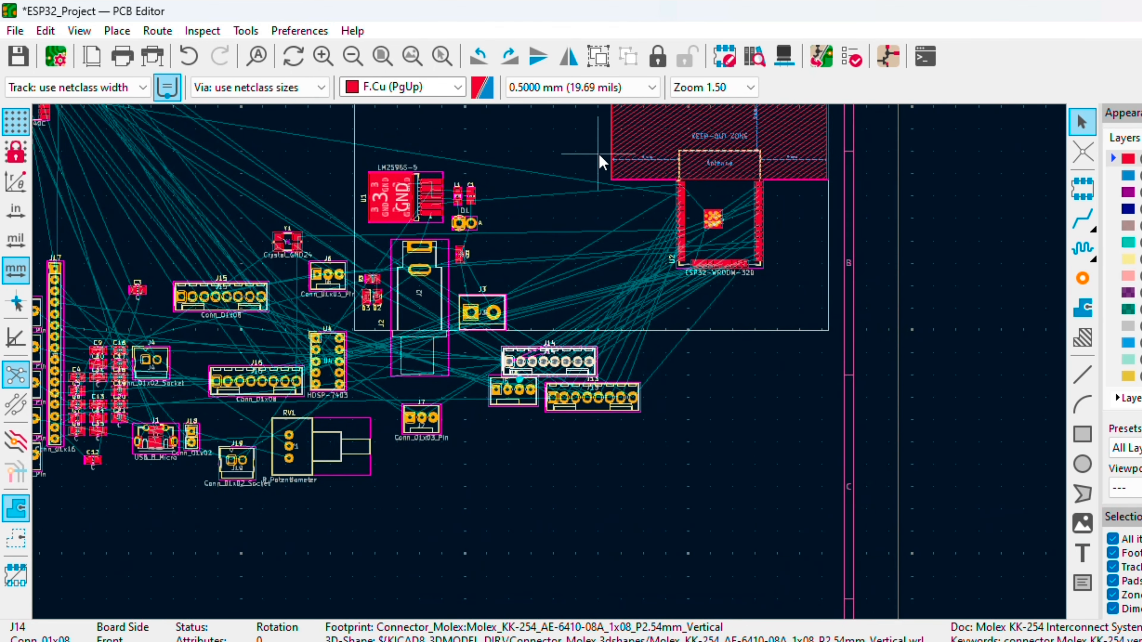
scroll(602, 162, up, 2)
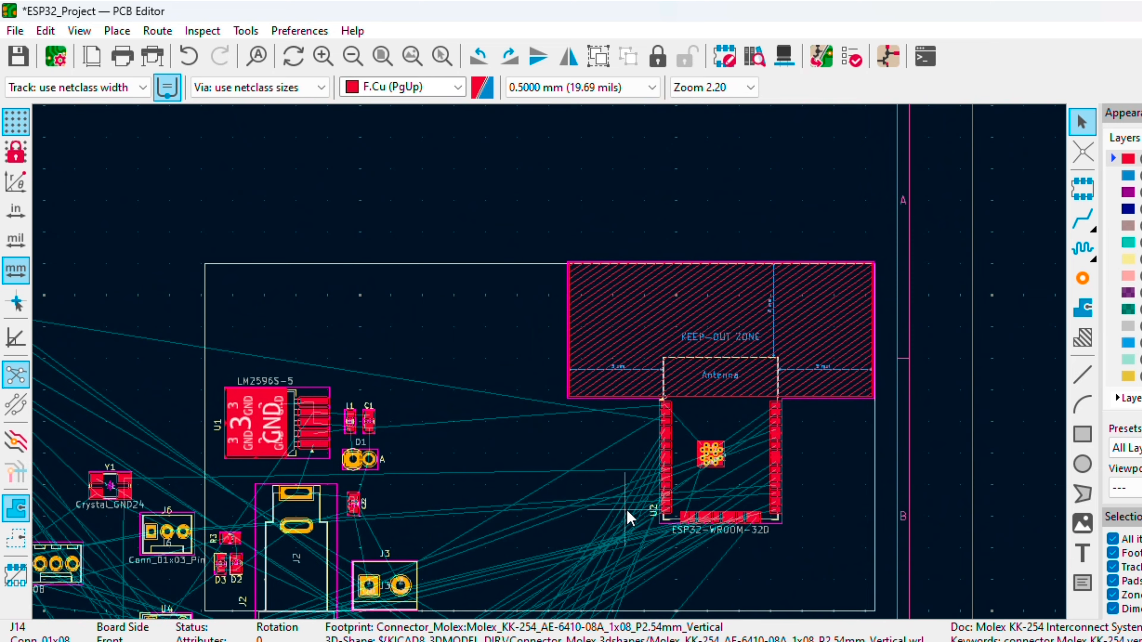
scroll(629, 518, down, 2)
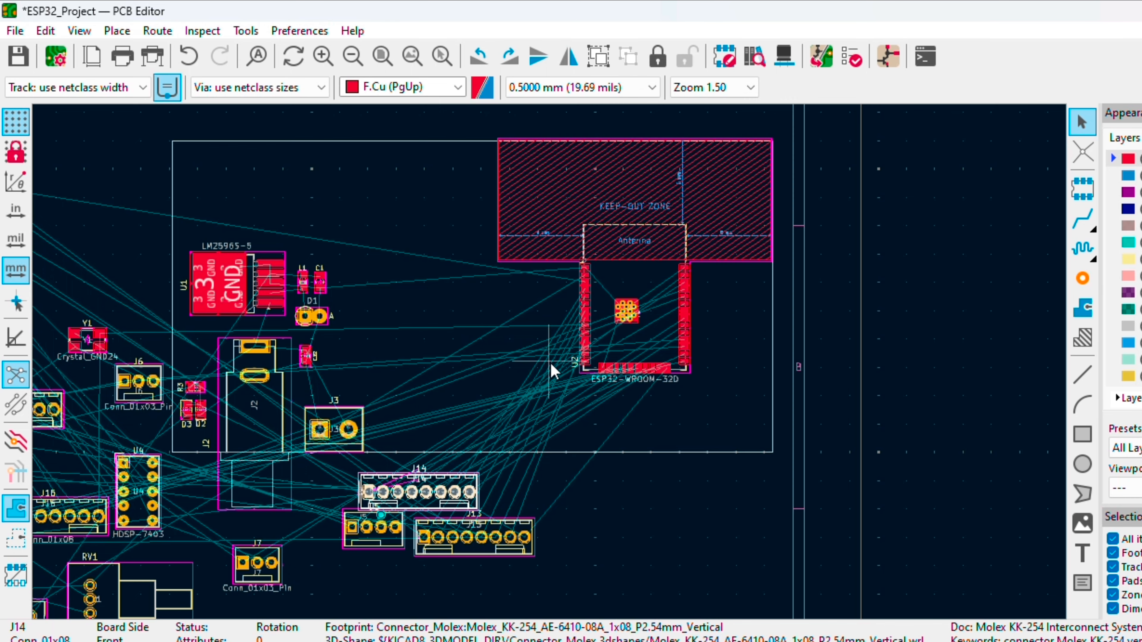
scroll(553, 372, down, 1)
scroll(553, 371, down, 1)
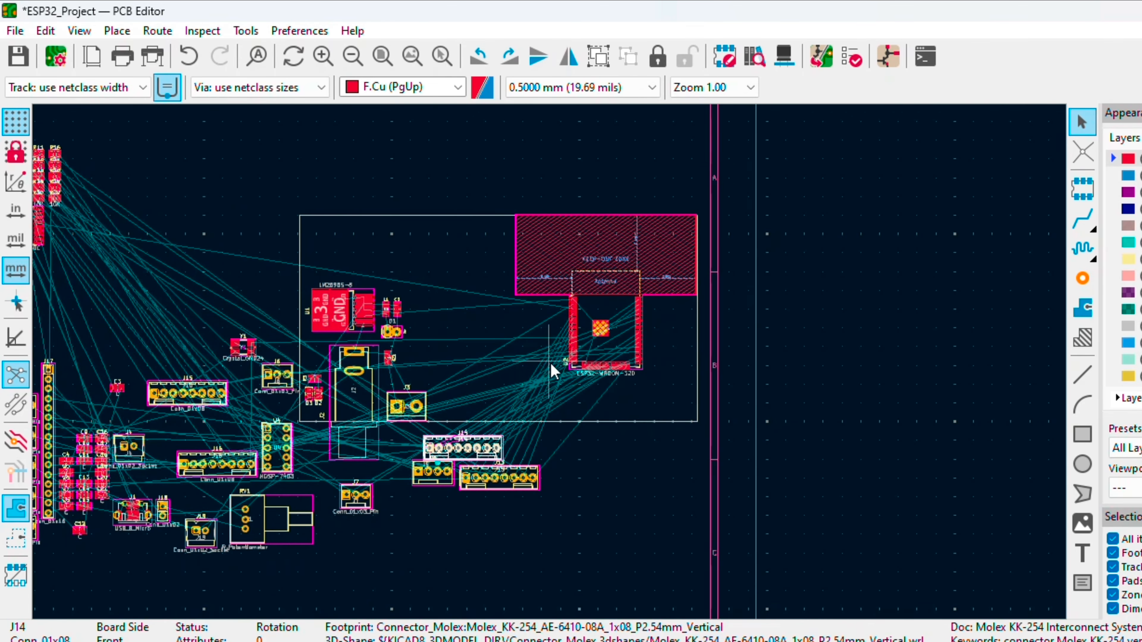
scroll(123, 513, up, 4)
scroll(553, 372, up, 1)
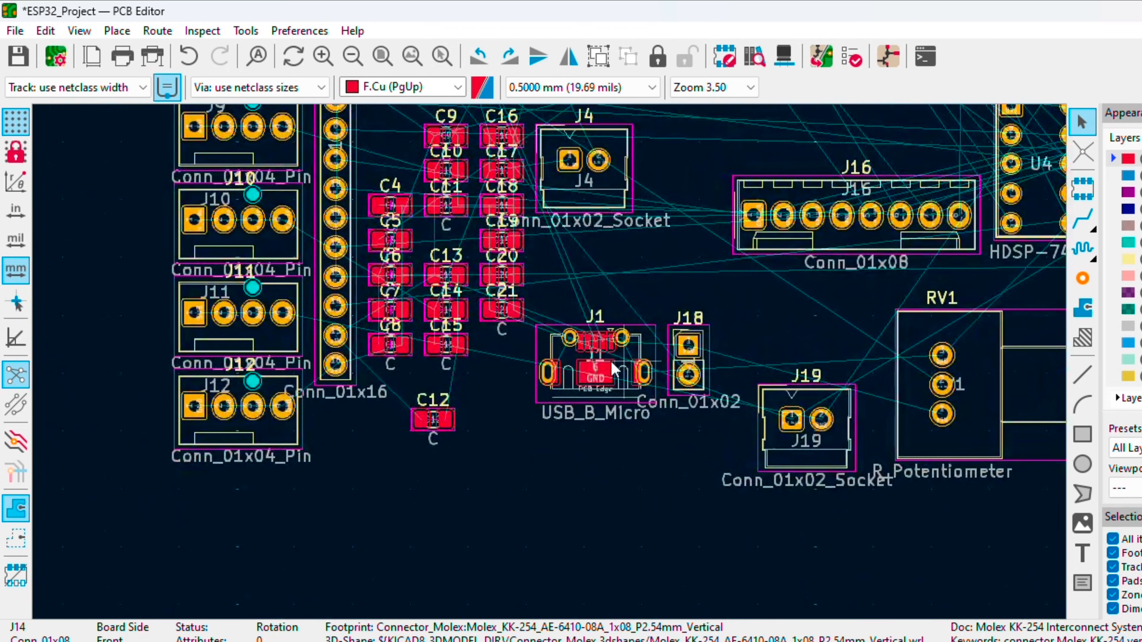
click(652, 385)
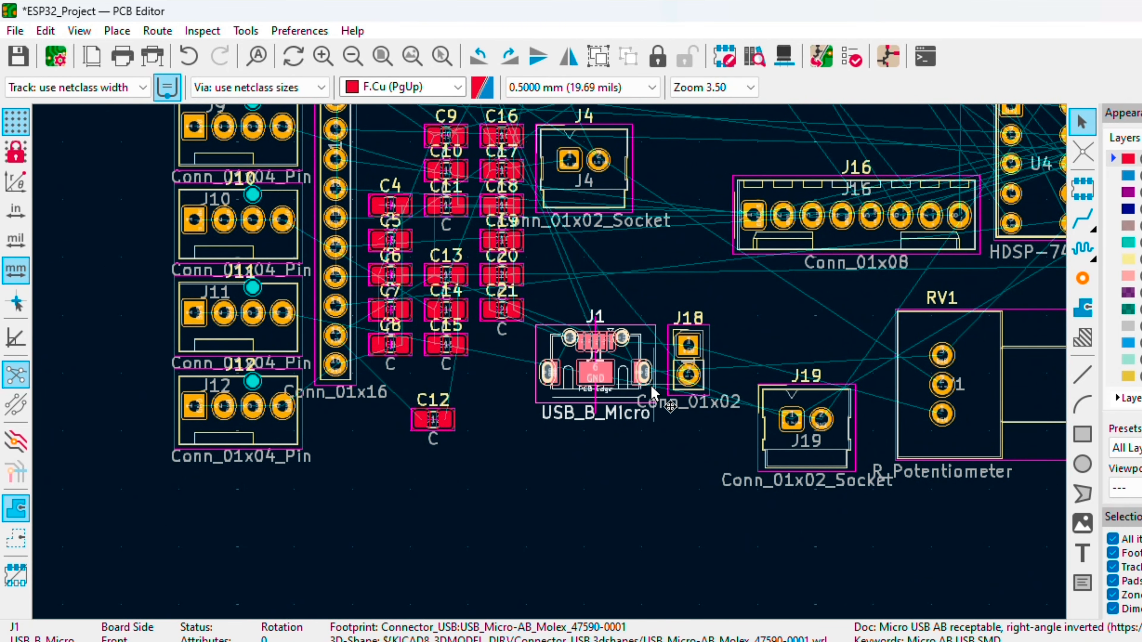
drag(651, 385, 1002, 315)
scroll(896, 557, down, 3)
click(1002, 315)
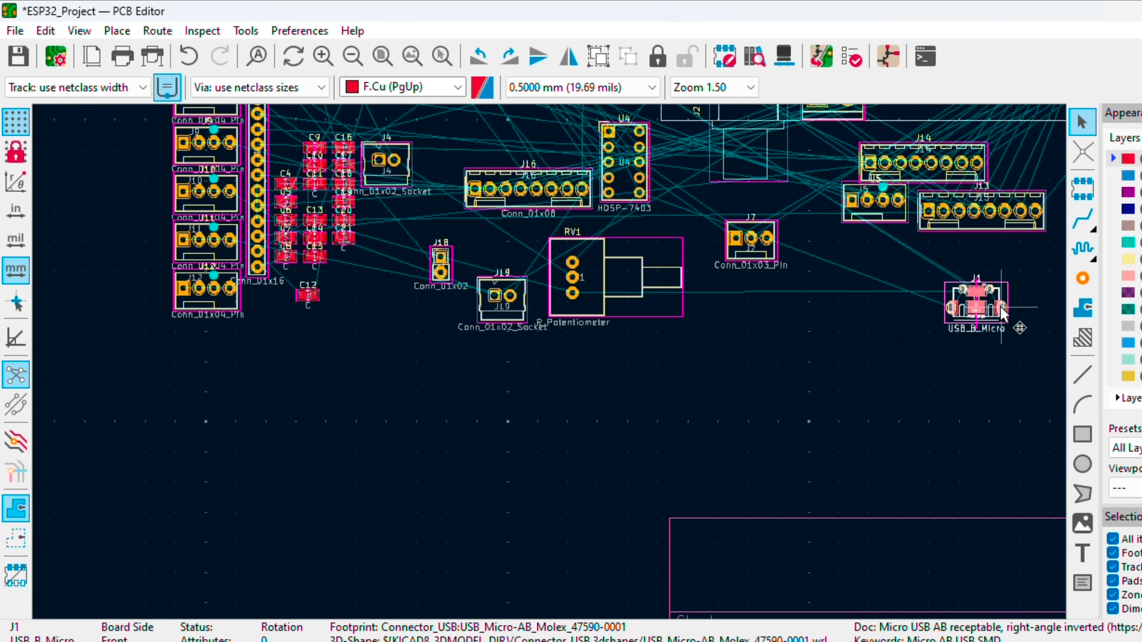
scroll(1001, 315, down, 1)
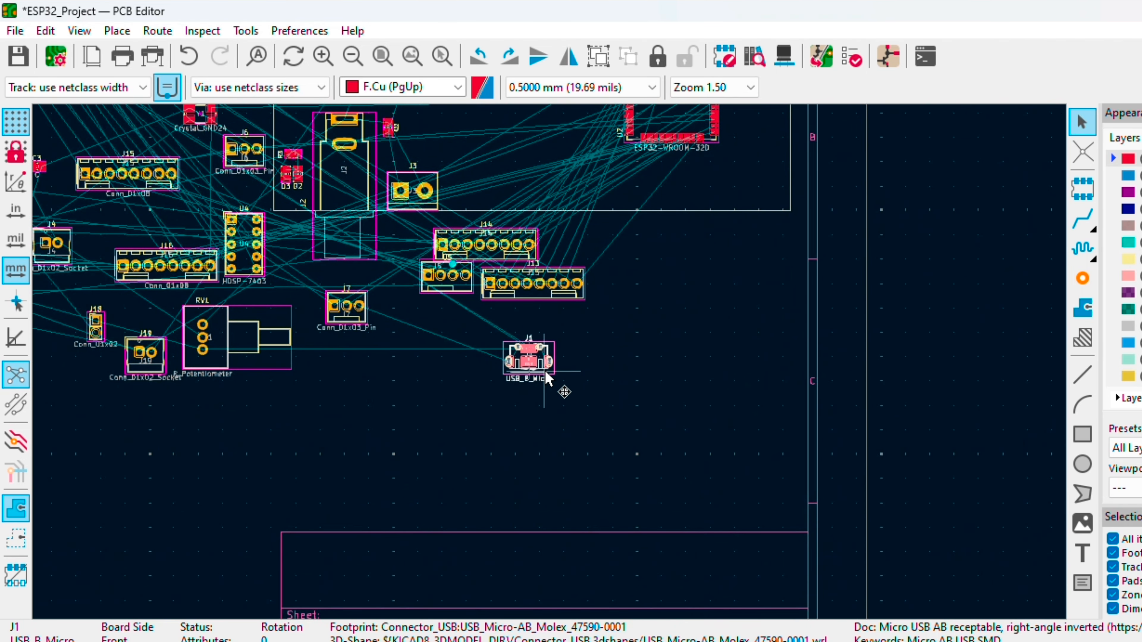
drag(550, 362, 760, 248)
- Shift J1 up and closer to the board corner, and delete its USB_B_Micro value text
scroll(764, 241, up, 5)
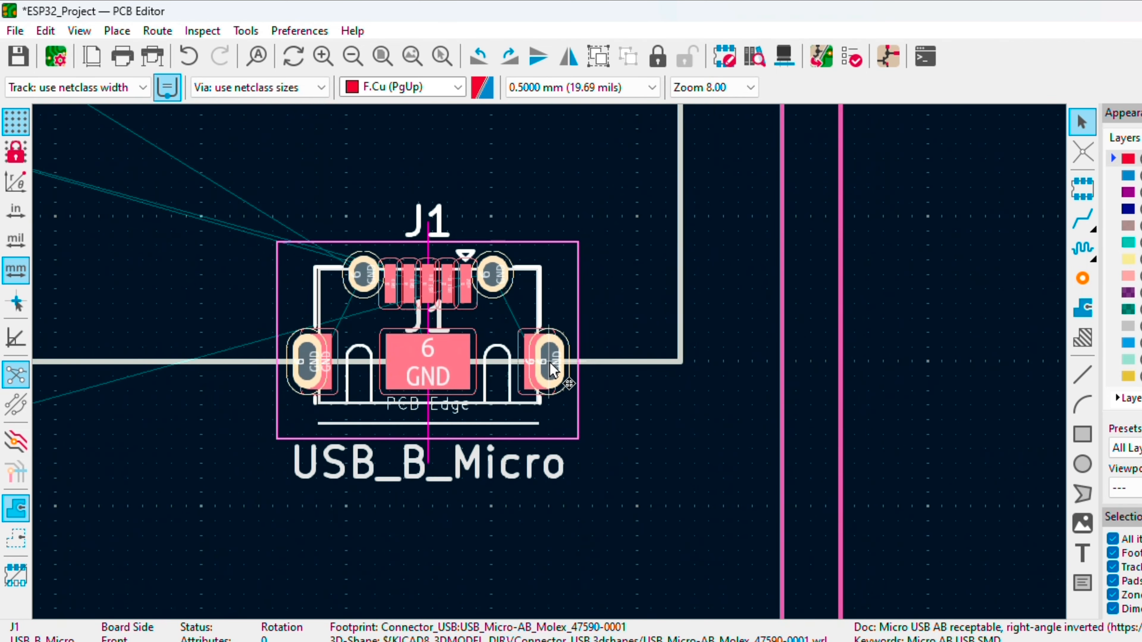
drag(531, 361, 602, 317)
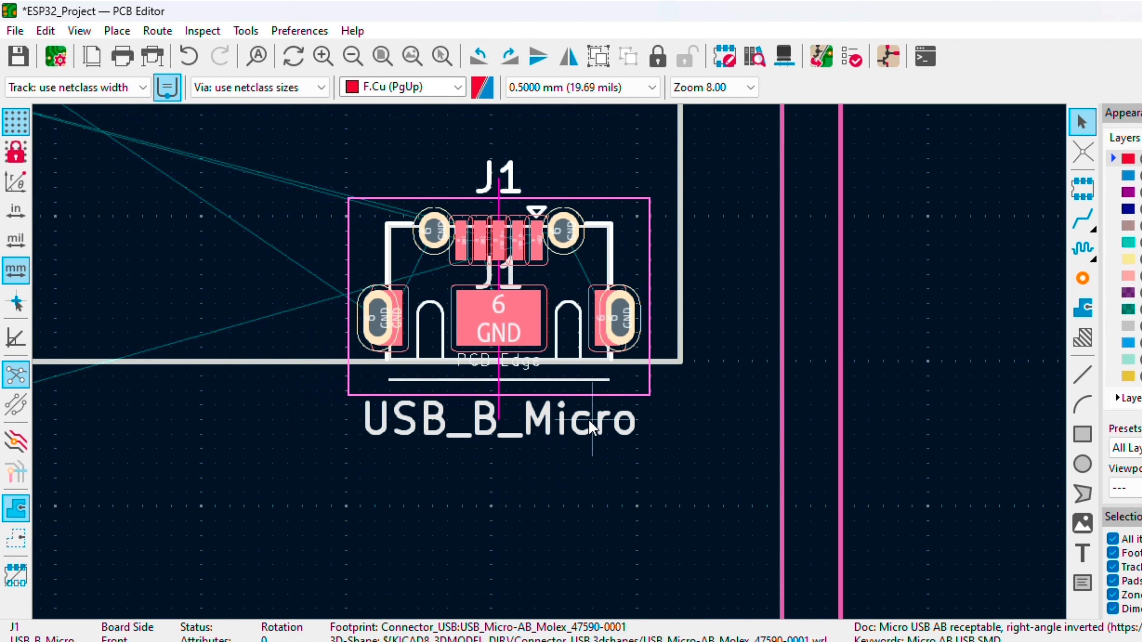
click(589, 424)
key(Delete)
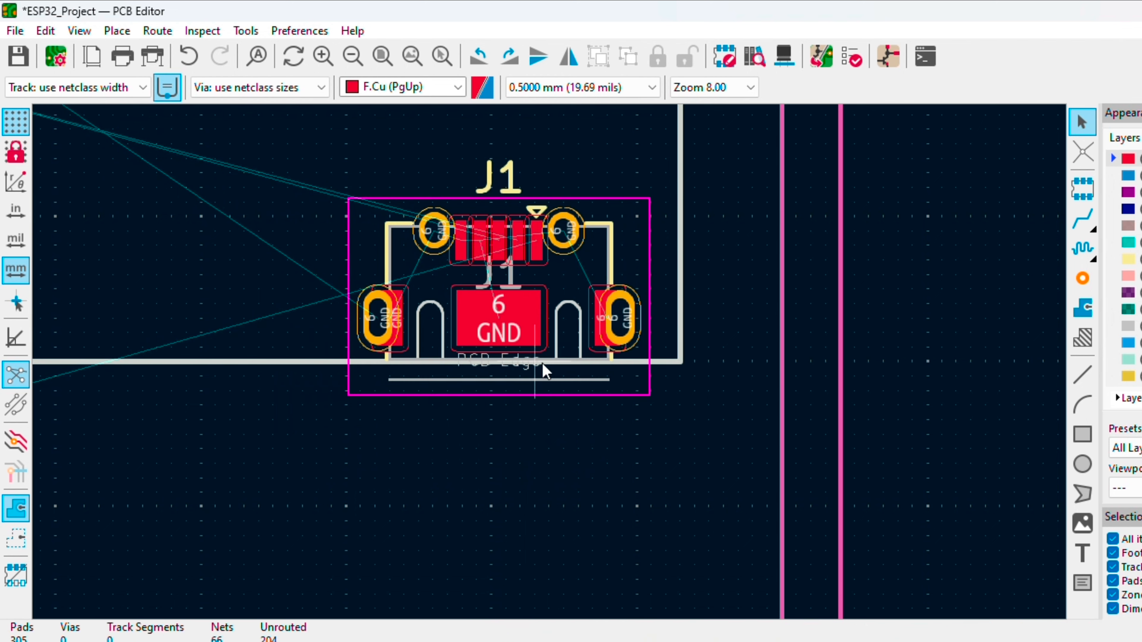
- Reposition J1 so its whole footprint lies inside the board outline, just above the lower edge
click(543, 385)
key(m)
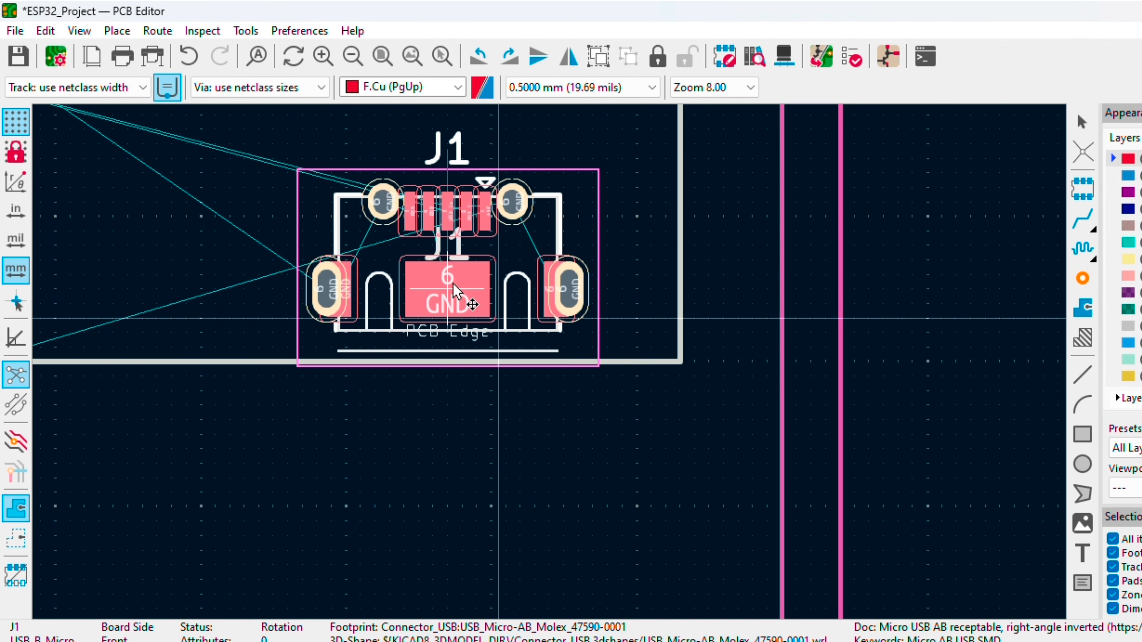
click(461, 287)
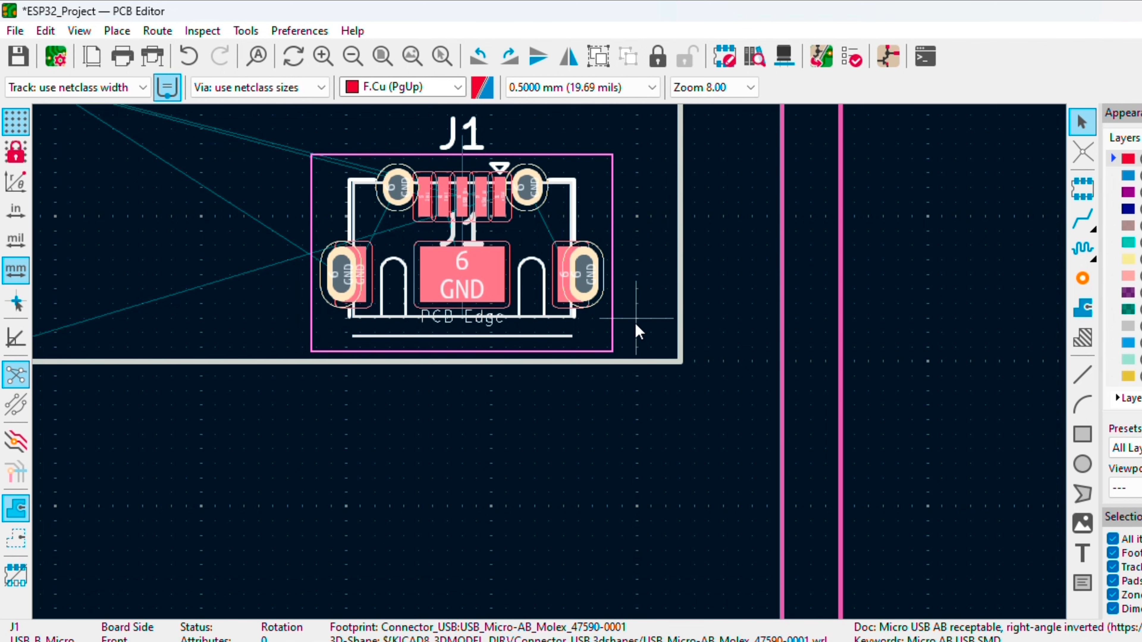
scroll(430, 263, up, 2)
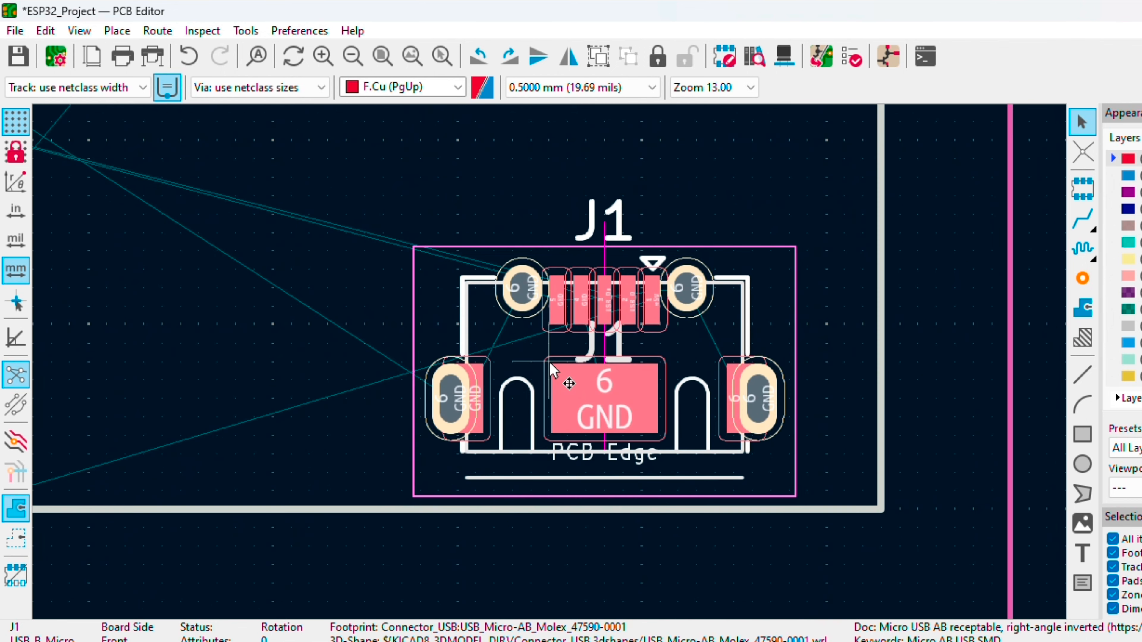
key(m)
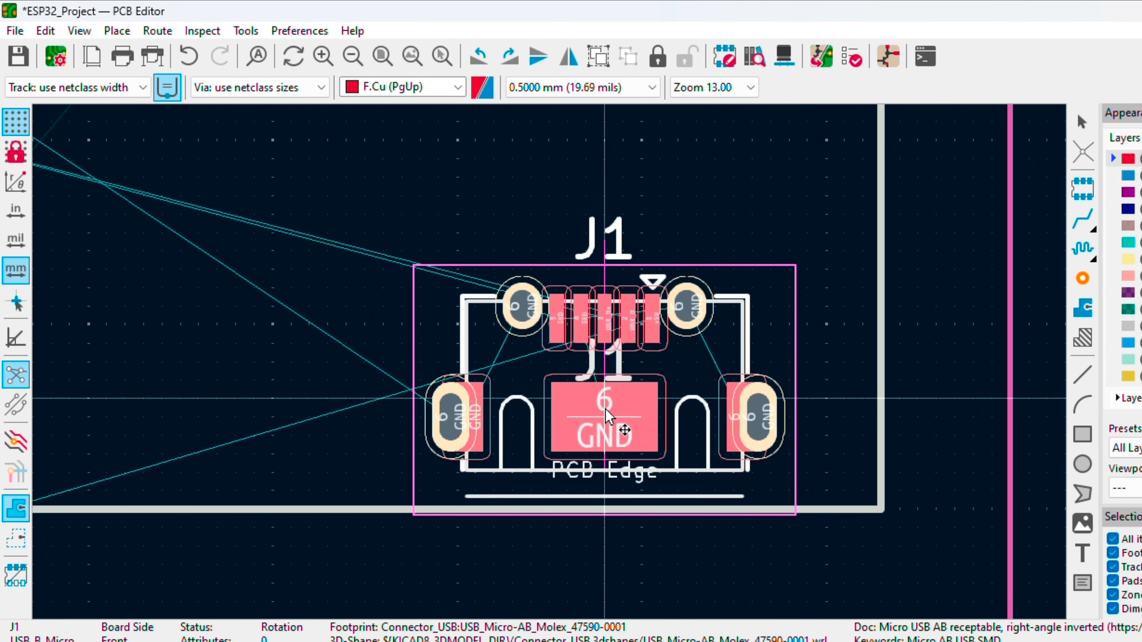
key(Escape)
- Move the CH340C chip U3 from the unplaced components to the board area directly above USB connector J1
scroll(551, 365, down, 5)
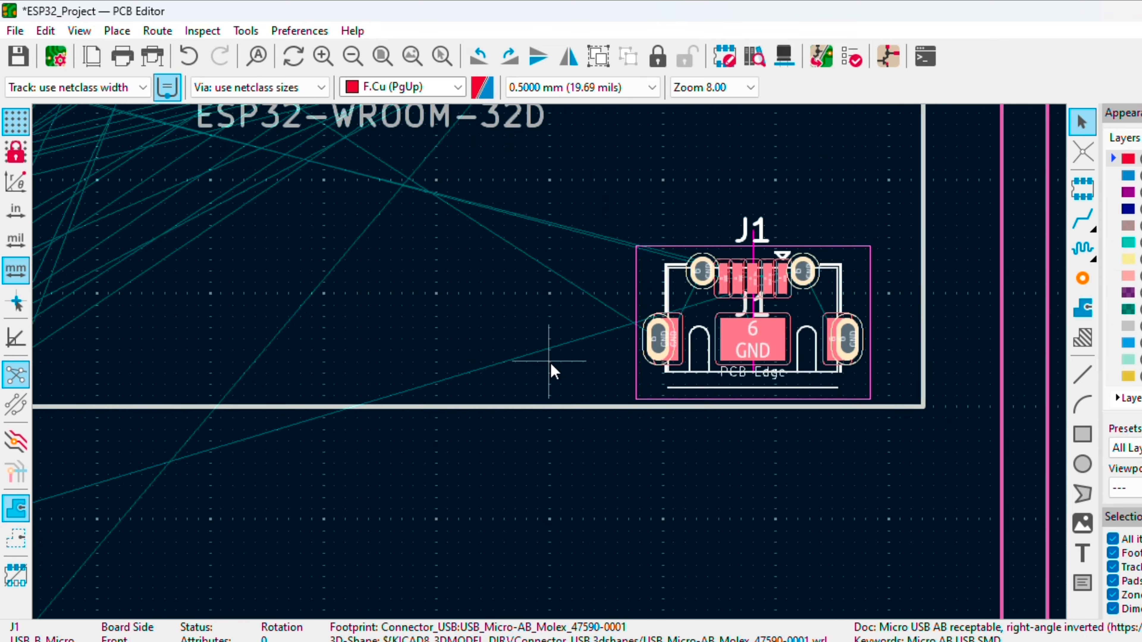
scroll(553, 368, down, 4)
scroll(553, 368, up, 2)
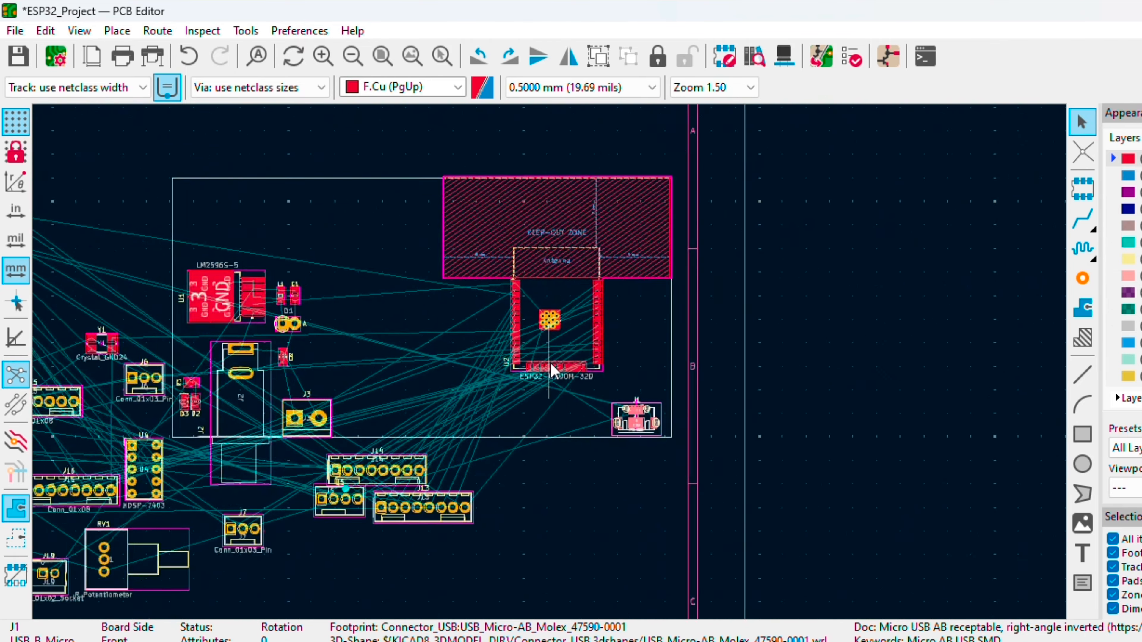
scroll(654, 432, up, 1)
scroll(552, 368, down, 1)
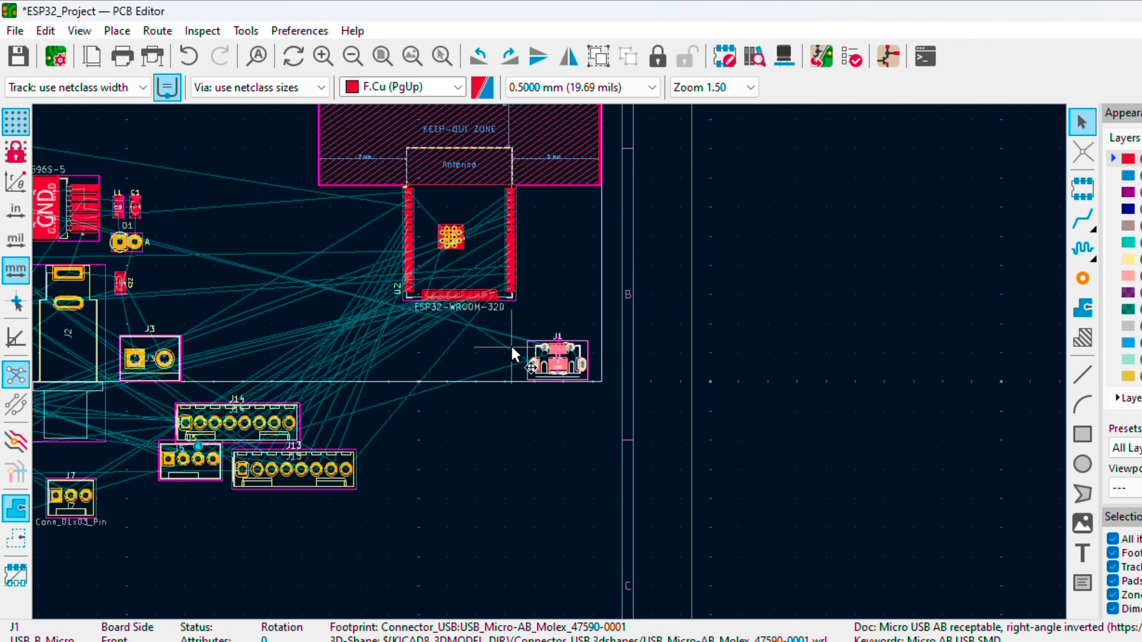
scroll(512, 348, down, 2)
scroll(322, 291, up, 3)
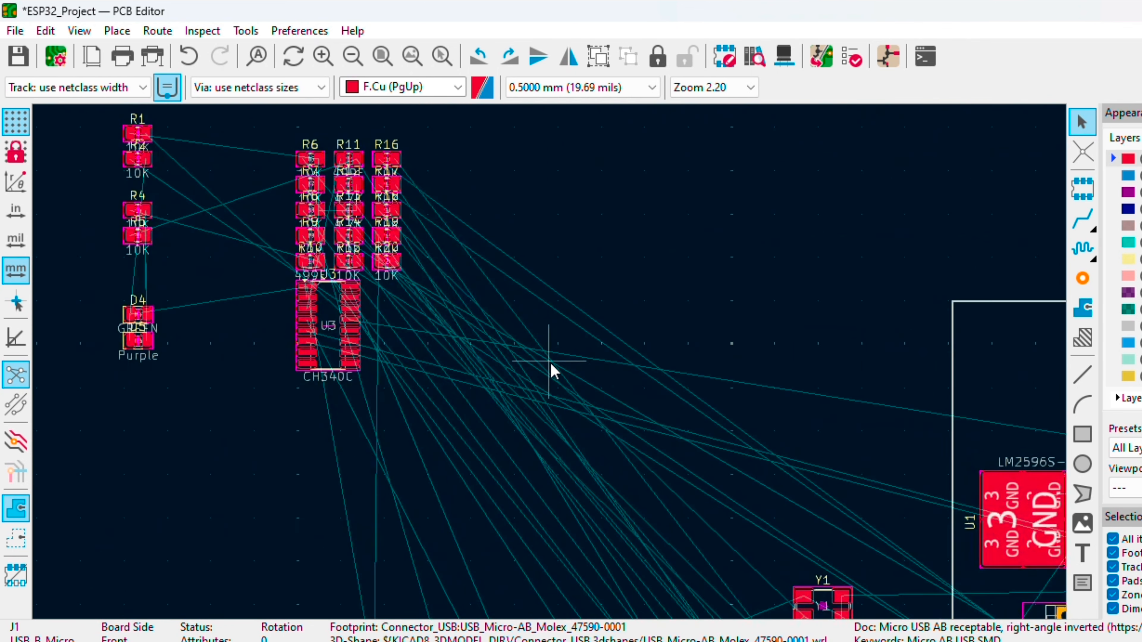
click(333, 347)
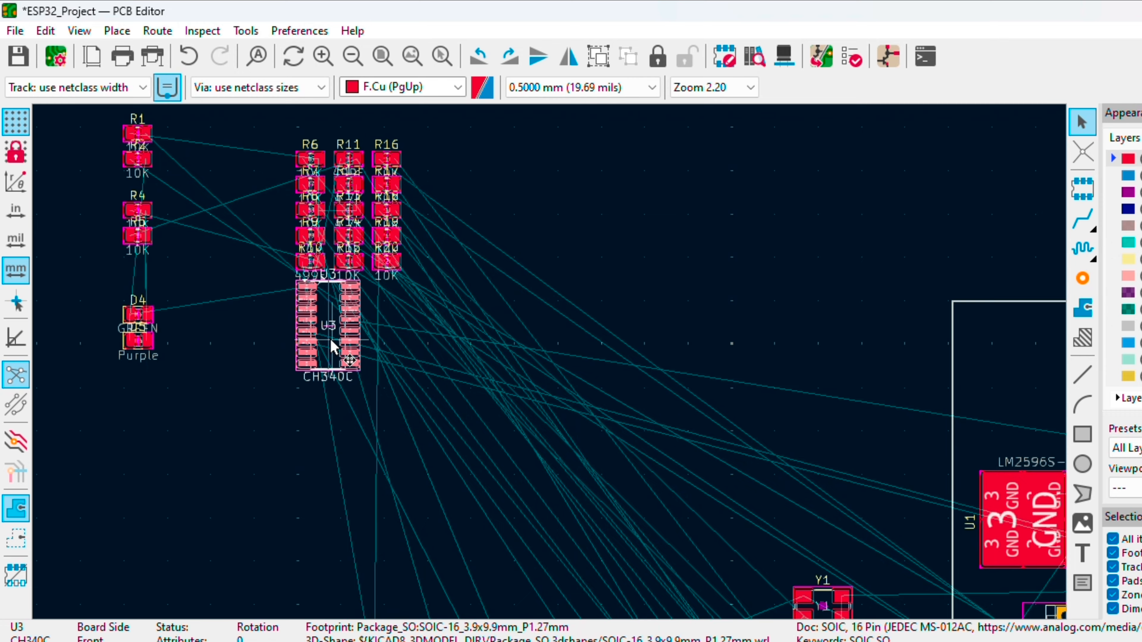
drag(333, 346, 871, 289)
scroll(872, 290, down, 2)
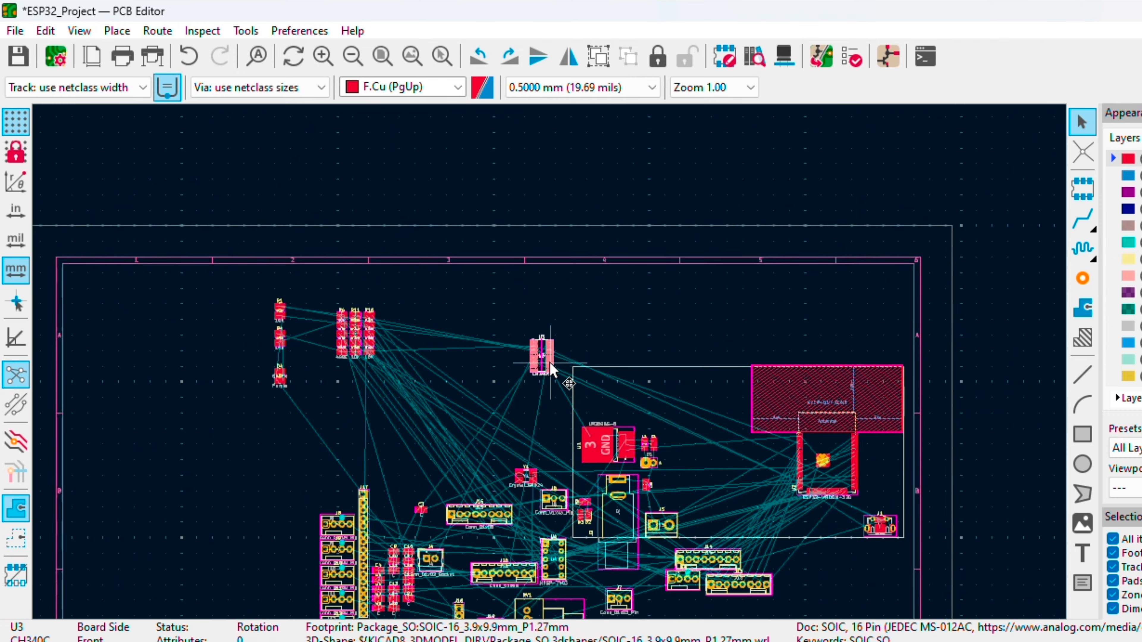
drag(553, 370, 882, 500)
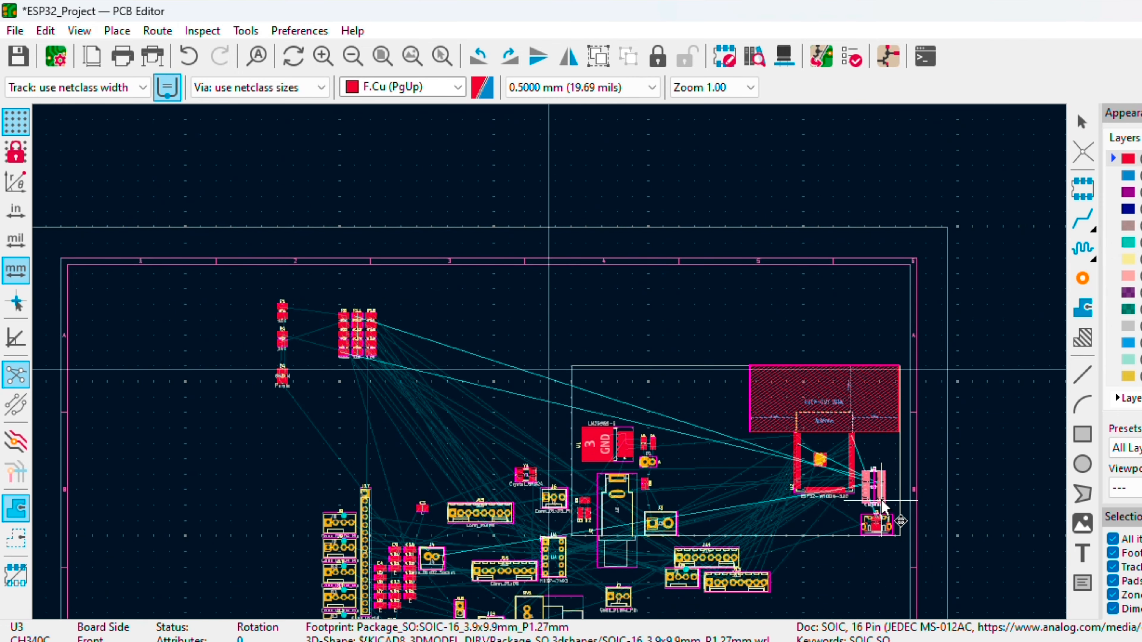
- Delete the CH340C value text below U3
scroll(884, 499, up, 4)
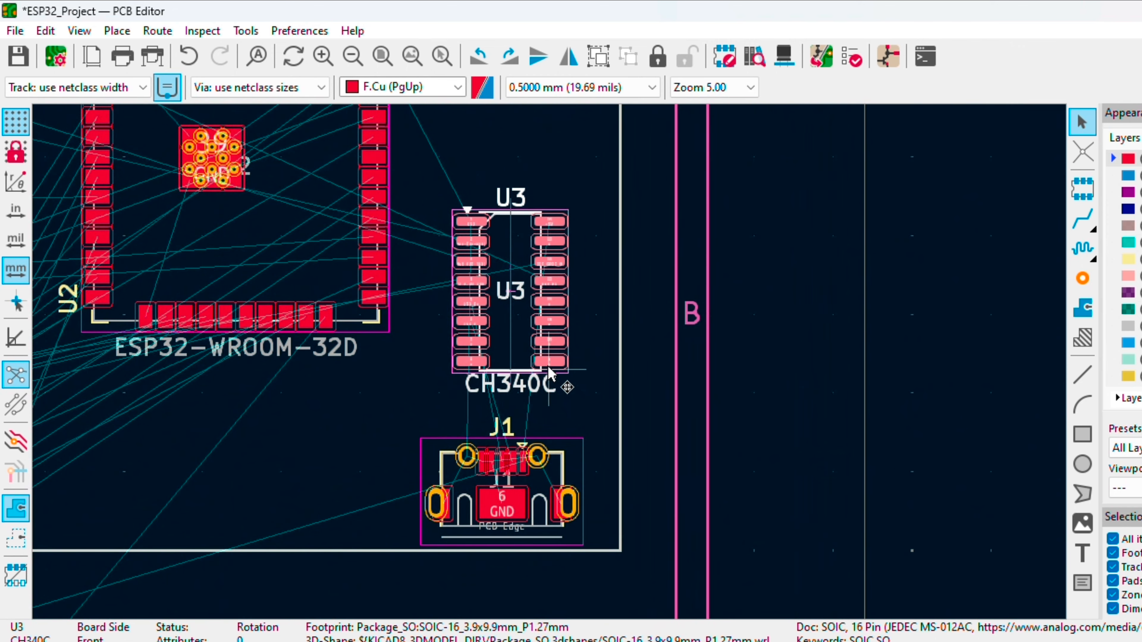
click(537, 389)
key(Delete)
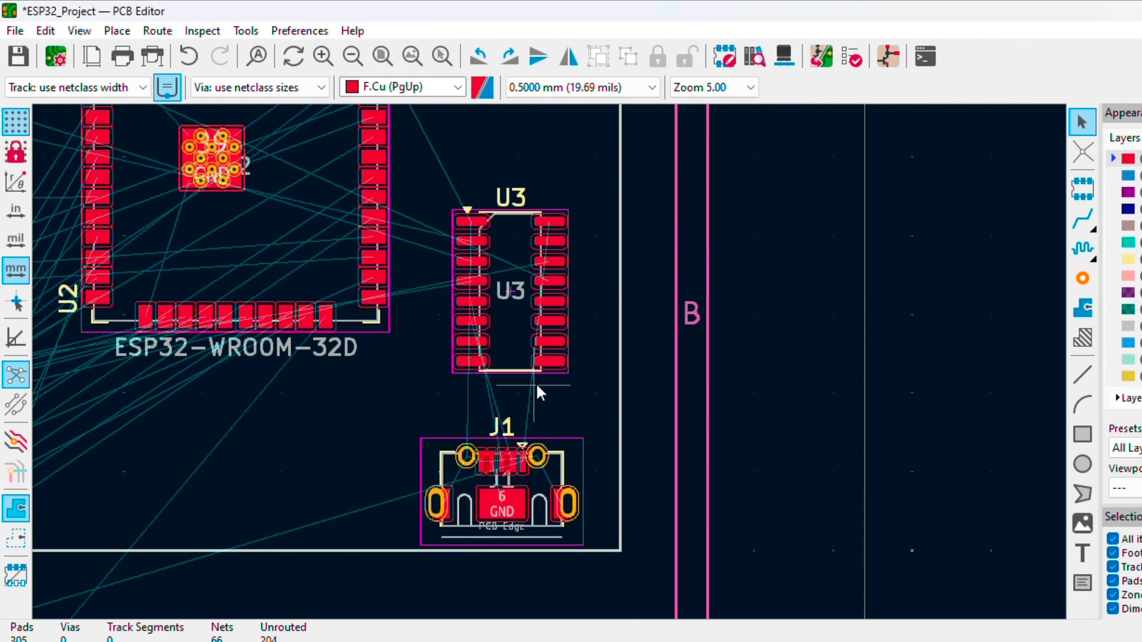
- Move the CH340C chip U3 down so it sits just above USB connector J1
click(512, 340)
drag(512, 340, 513, 376)
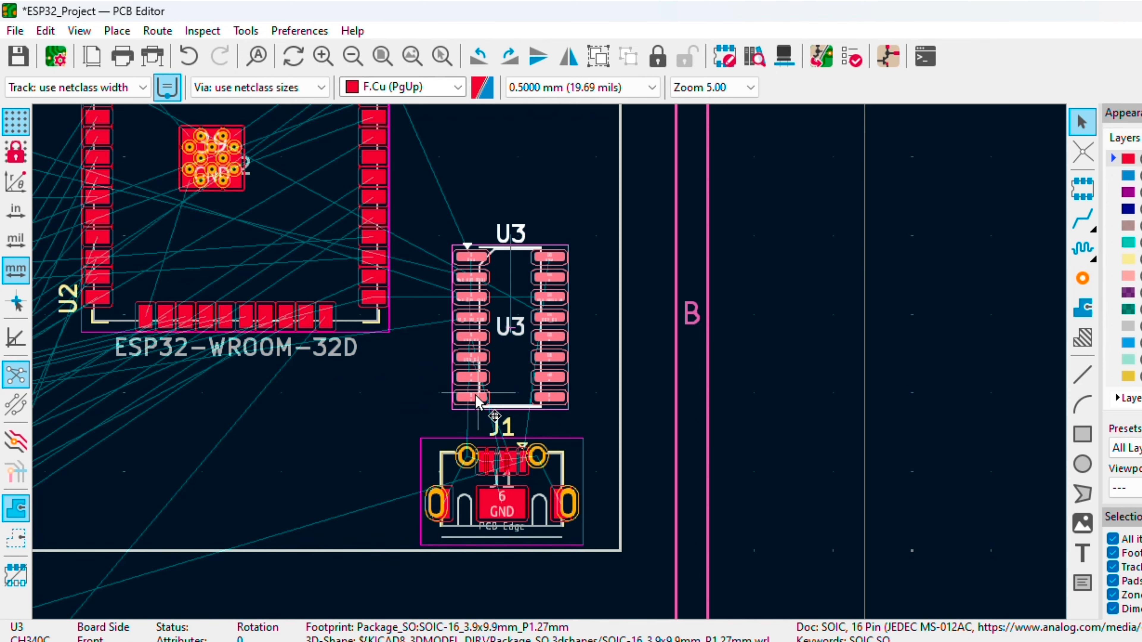
scroll(476, 395, down, 3)
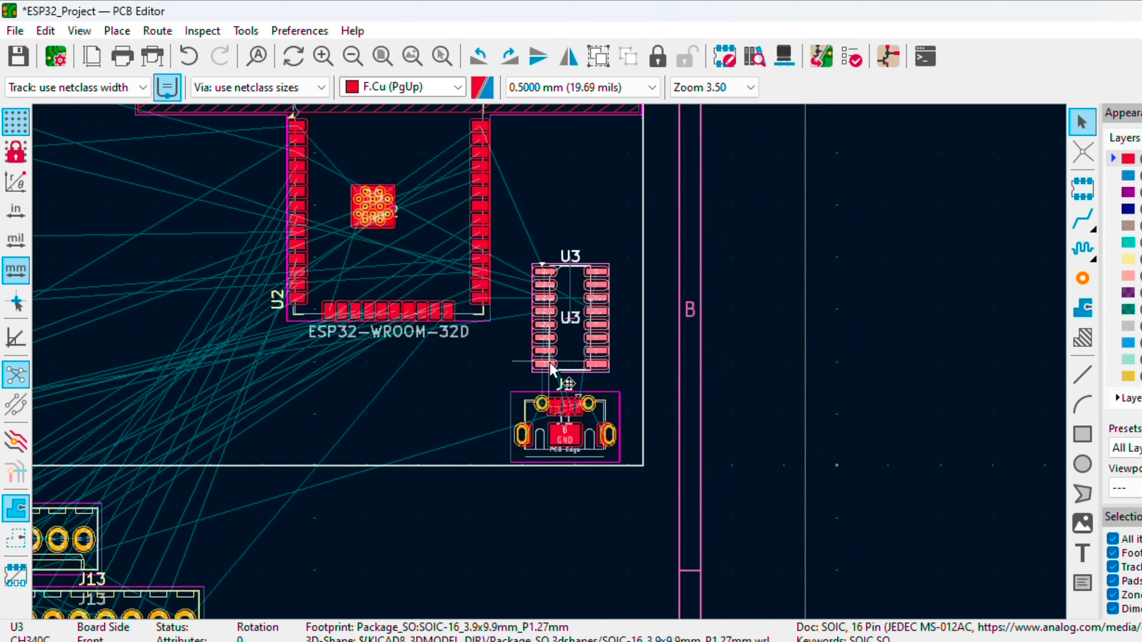
scroll(553, 369, up, 2)
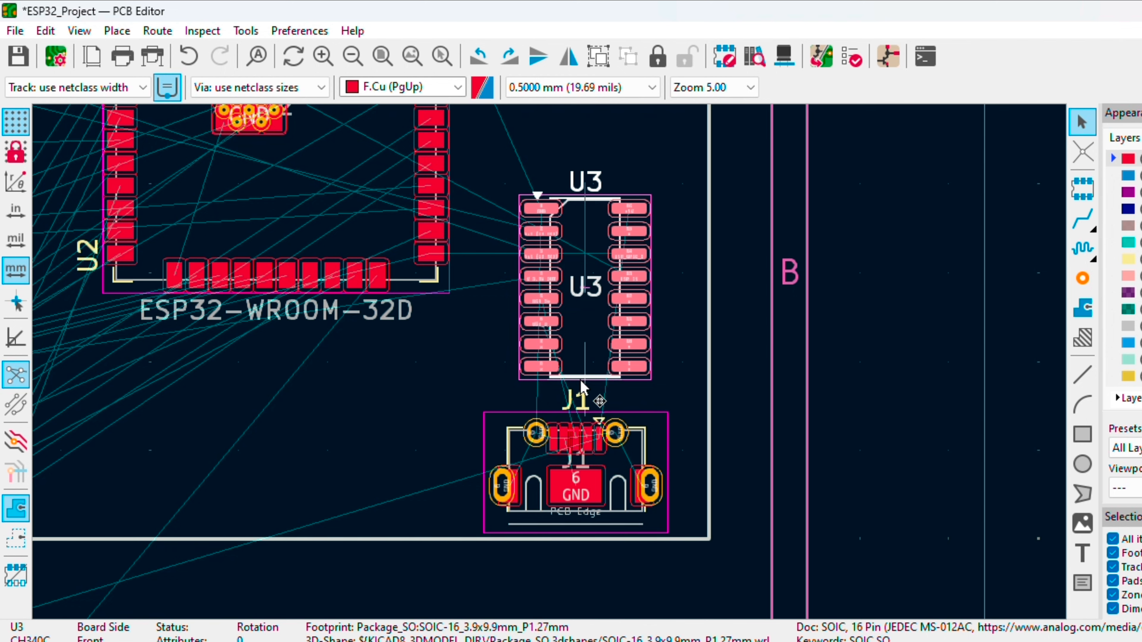
drag(580, 366, 535, 371)
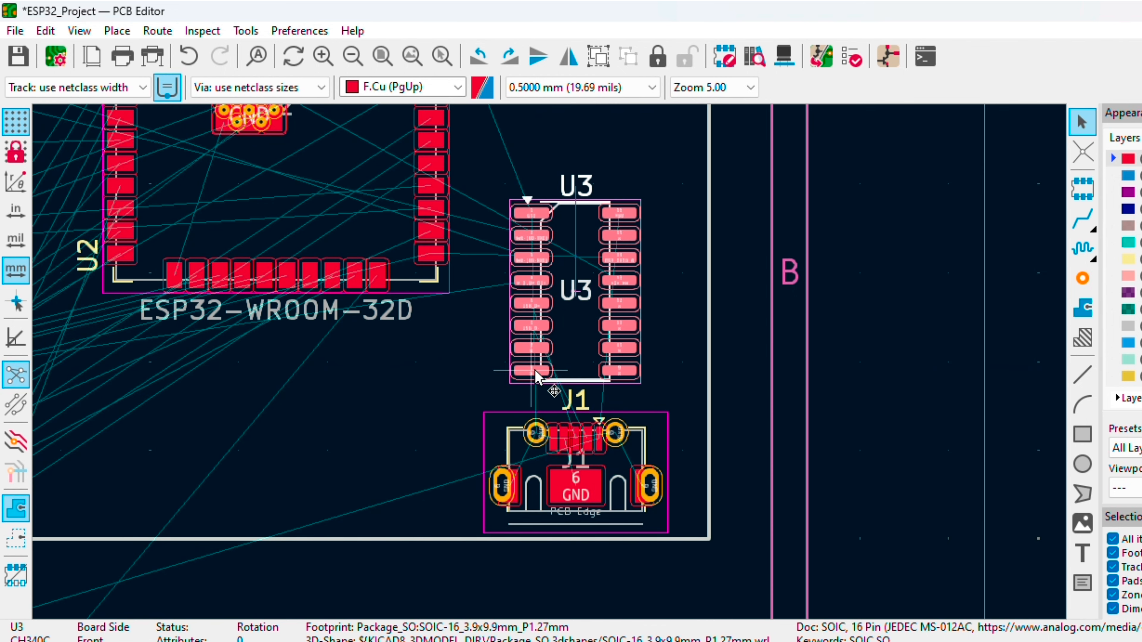
- Shift J1 slightly left along the lower board edge, and move U3 left to line up above it
click(620, 521)
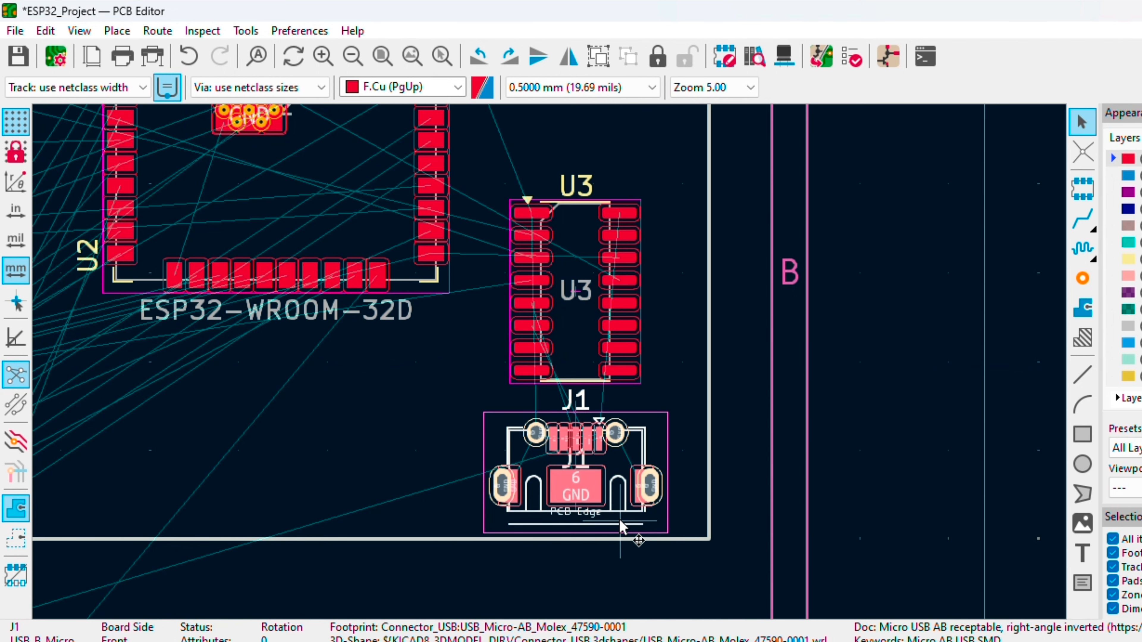
drag(619, 520, 602, 519)
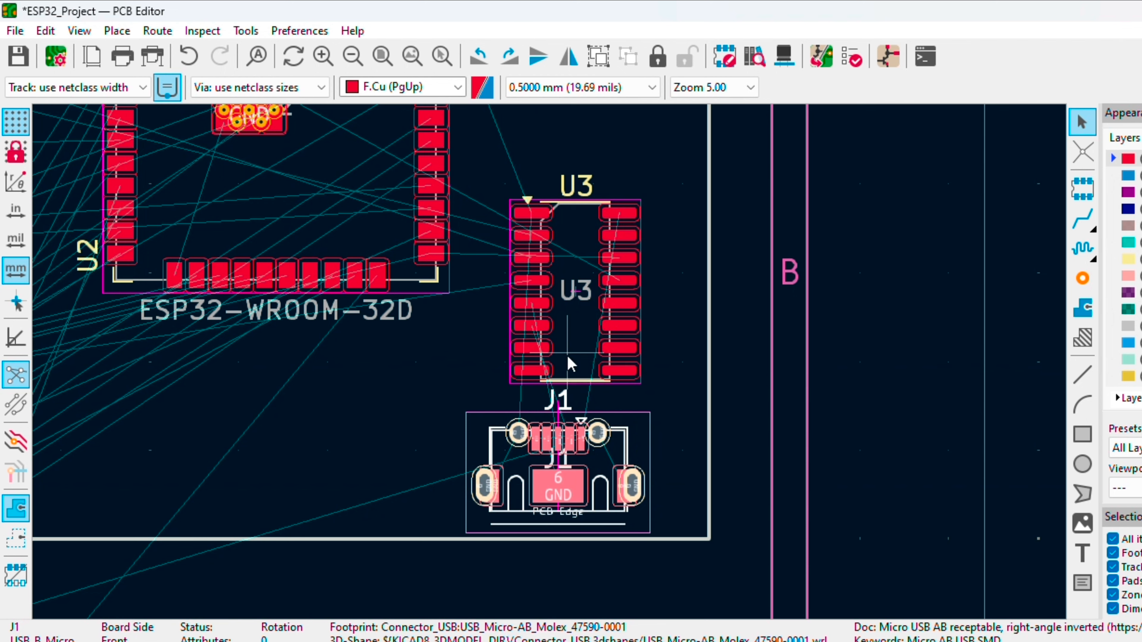
key(Escape)
click(559, 357)
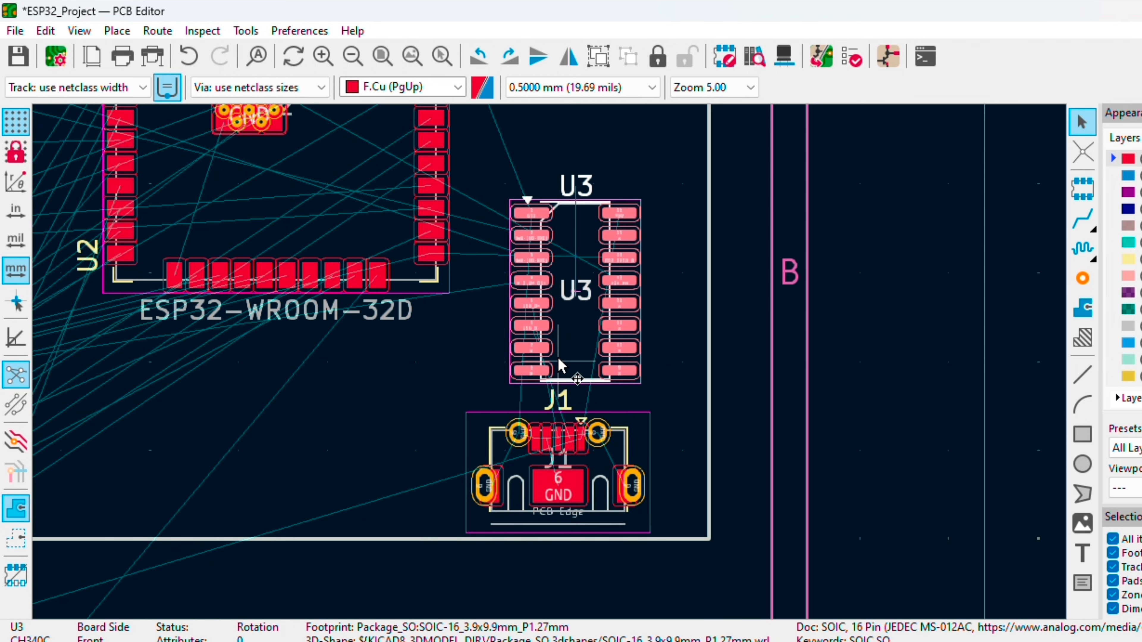
drag(559, 359, 524, 372)
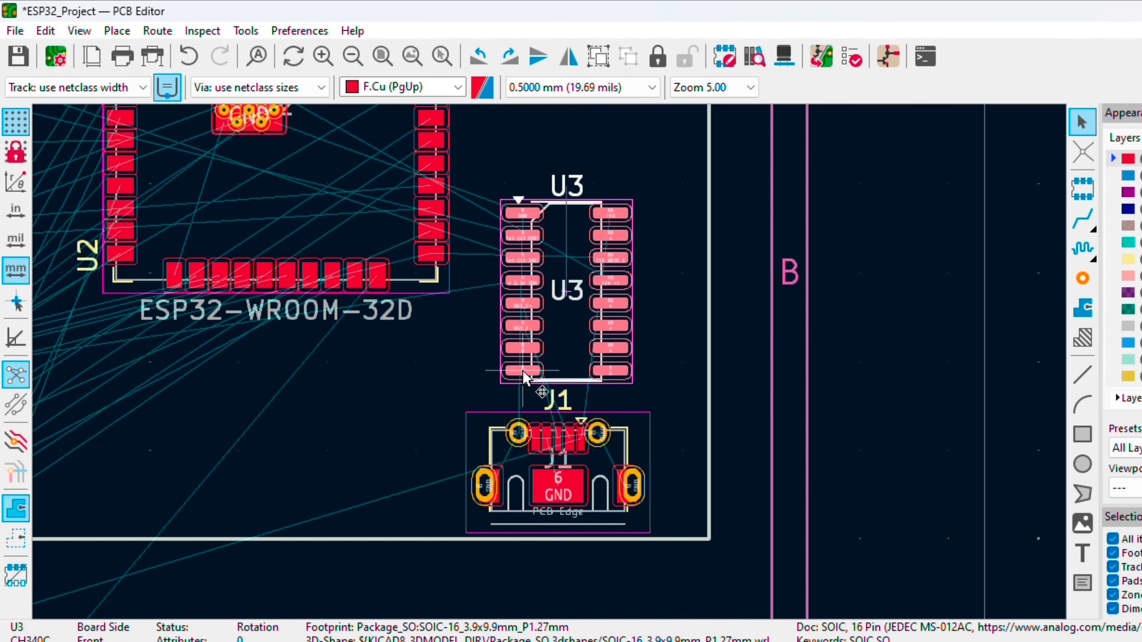
- Find capacitor C3 among the unplaced components and move it inside the board outline, to the left of J1
scroll(523, 371, down, 6)
key(ctrl+f)
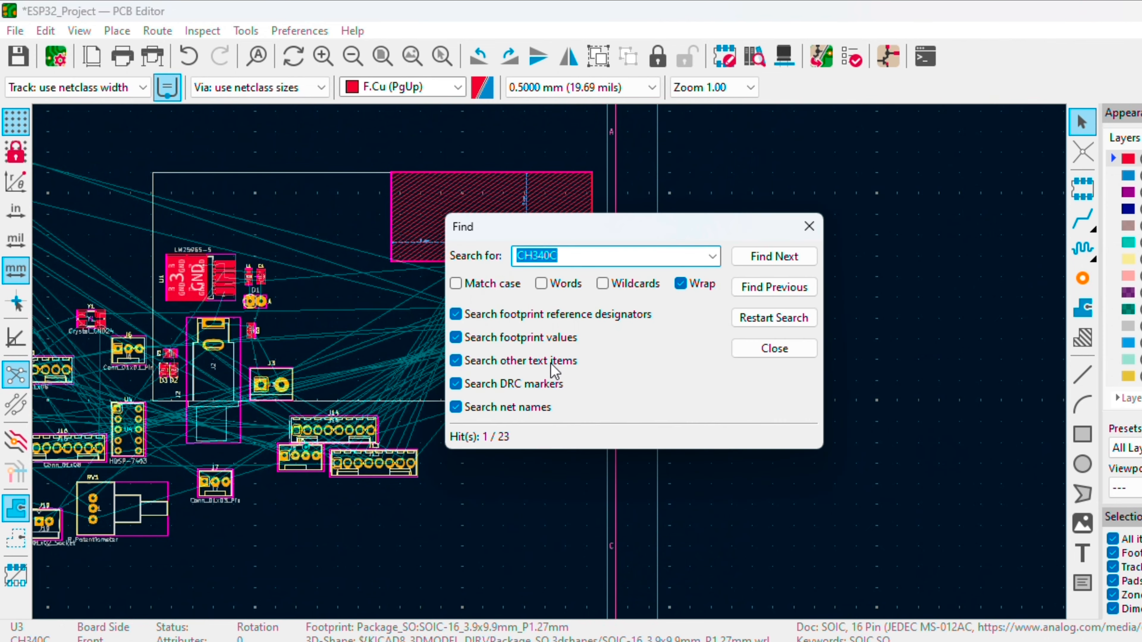
text(c3)
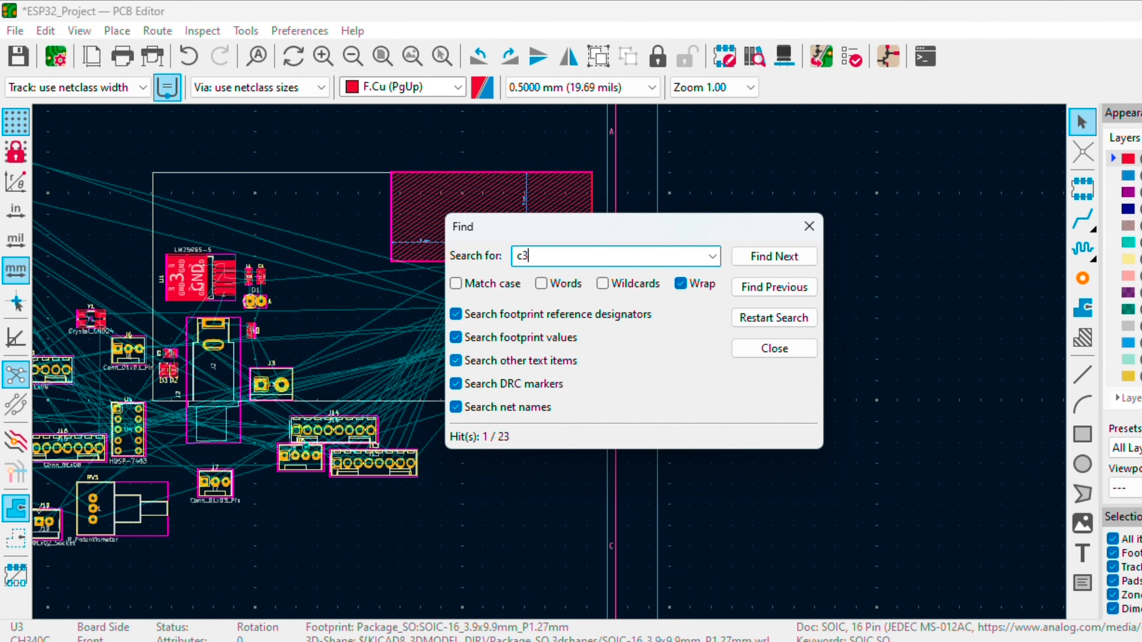
key(Return)
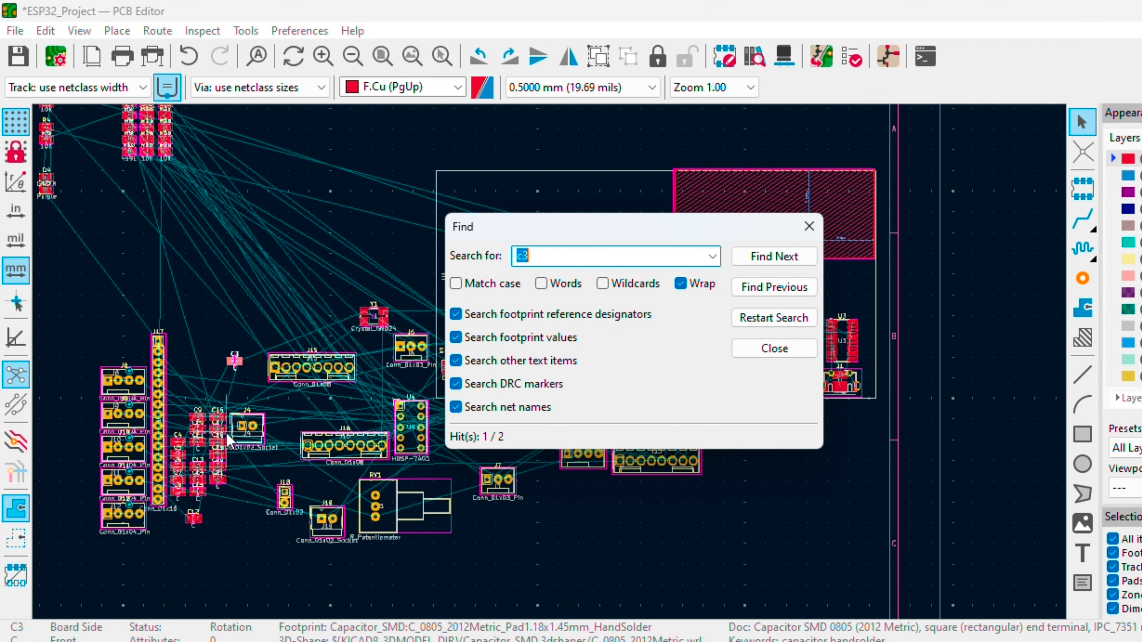
scroll(230, 363, up, 1)
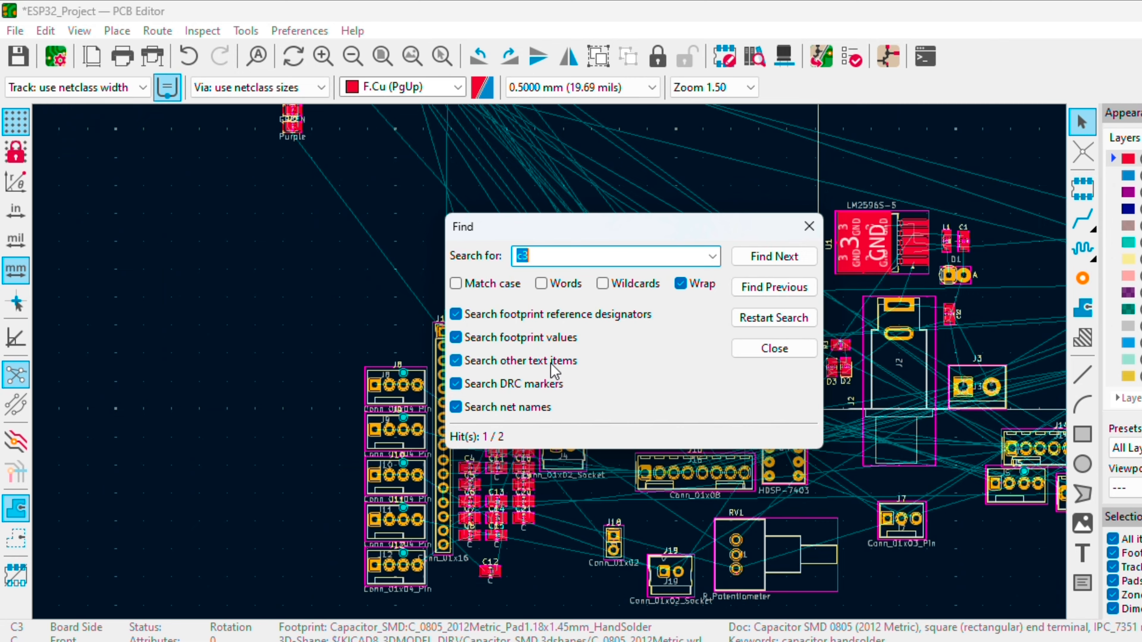
key(Escape)
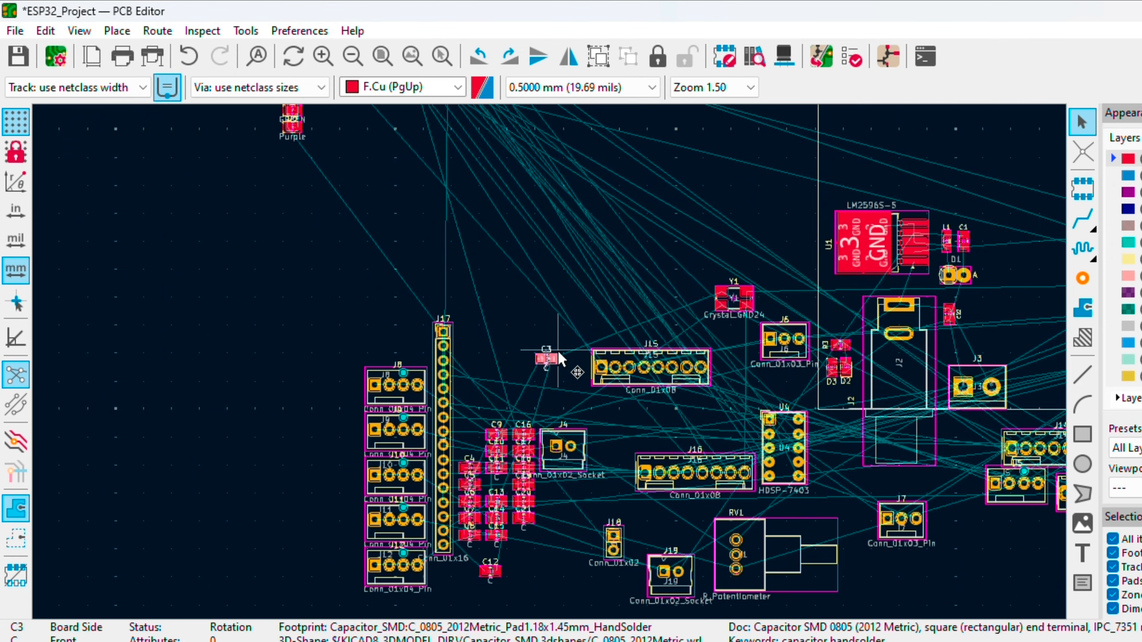
scroll(562, 359, up, 3)
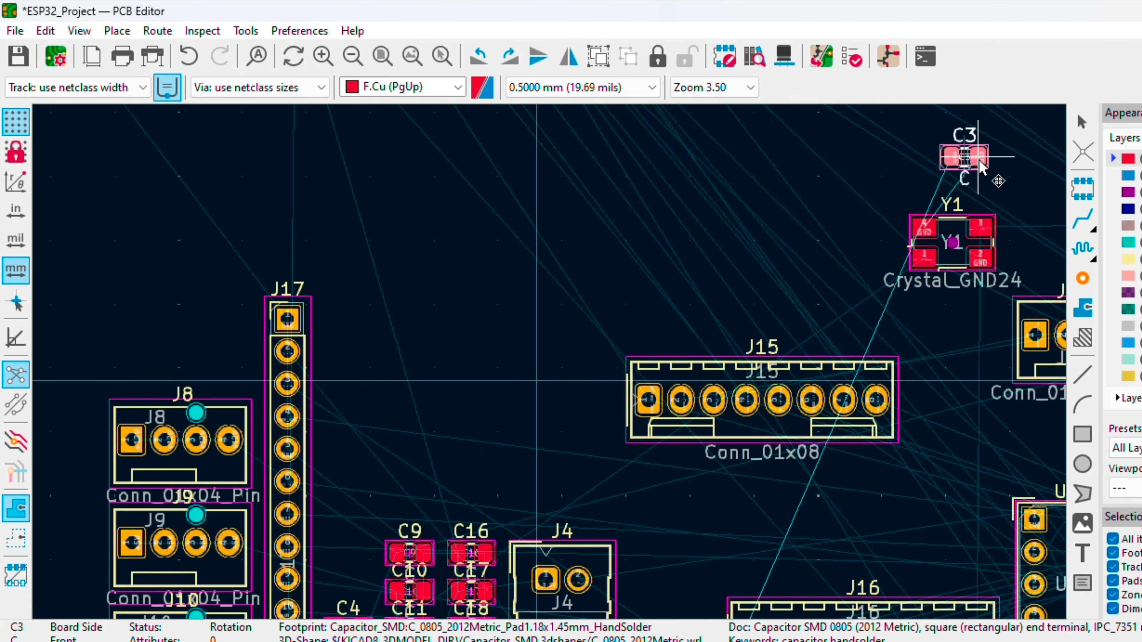
scroll(980, 166, down, 4)
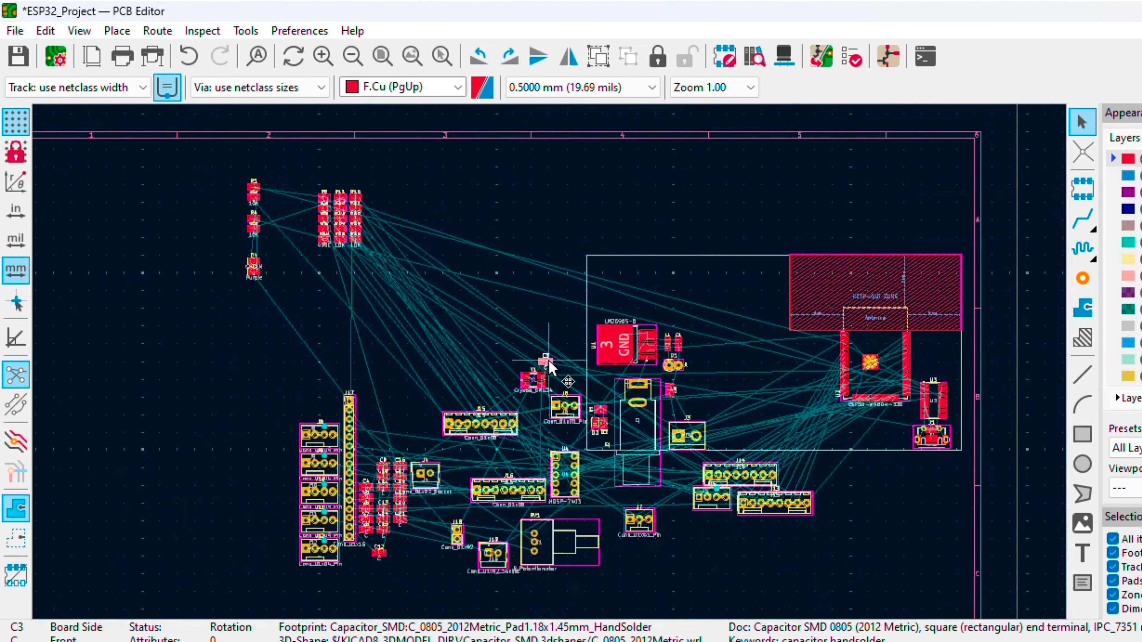
scroll(897, 432, up, 4)
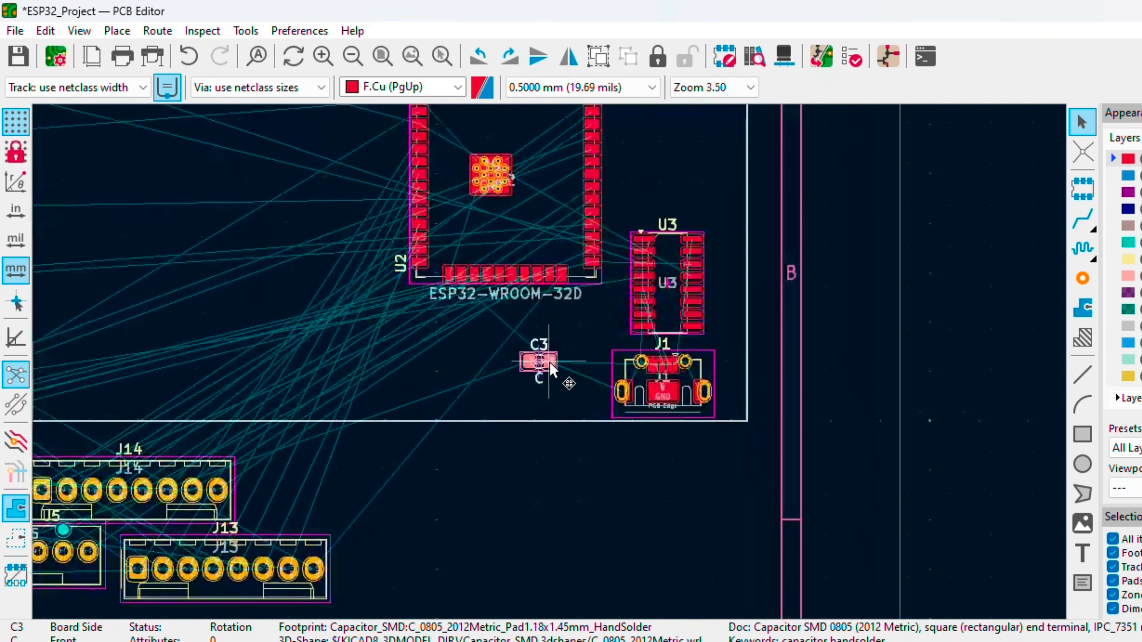
- Delete the C value text below capacitor C3
scroll(552, 370, up, 3)
click(522, 401)
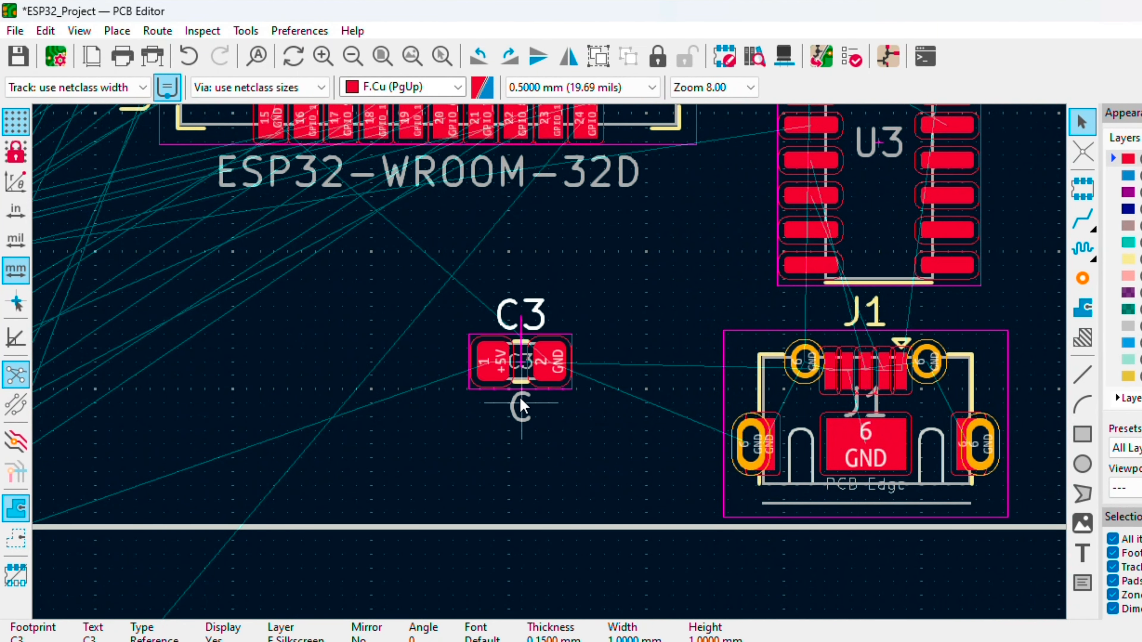
key(Escape)
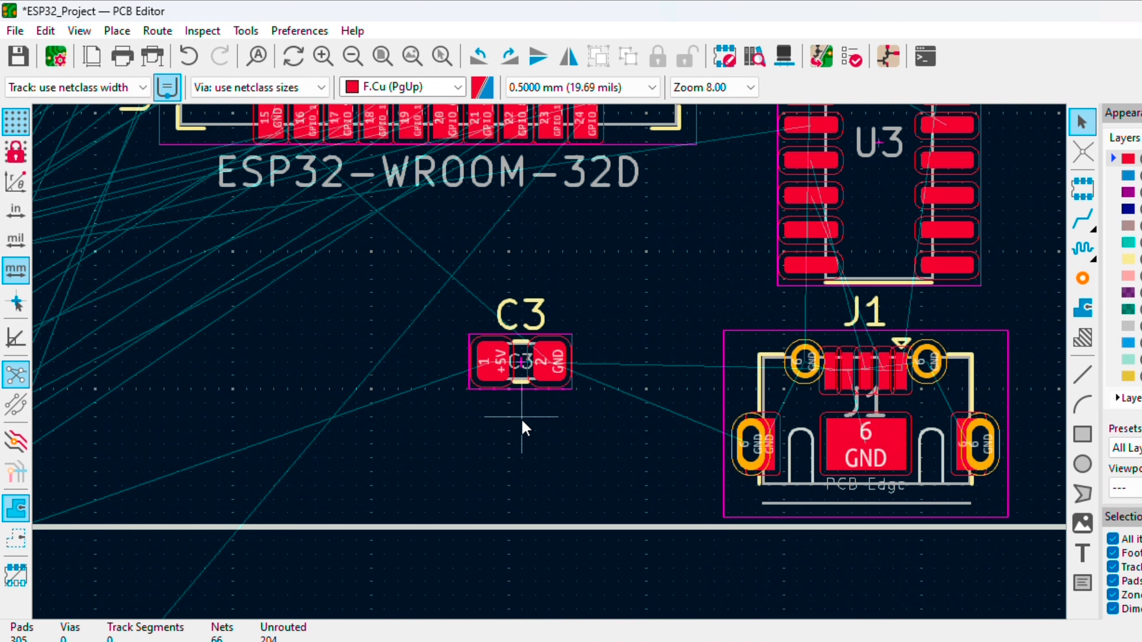
- Set the width and height of C3's reference text to 0.8 mm
double_click(528, 332)
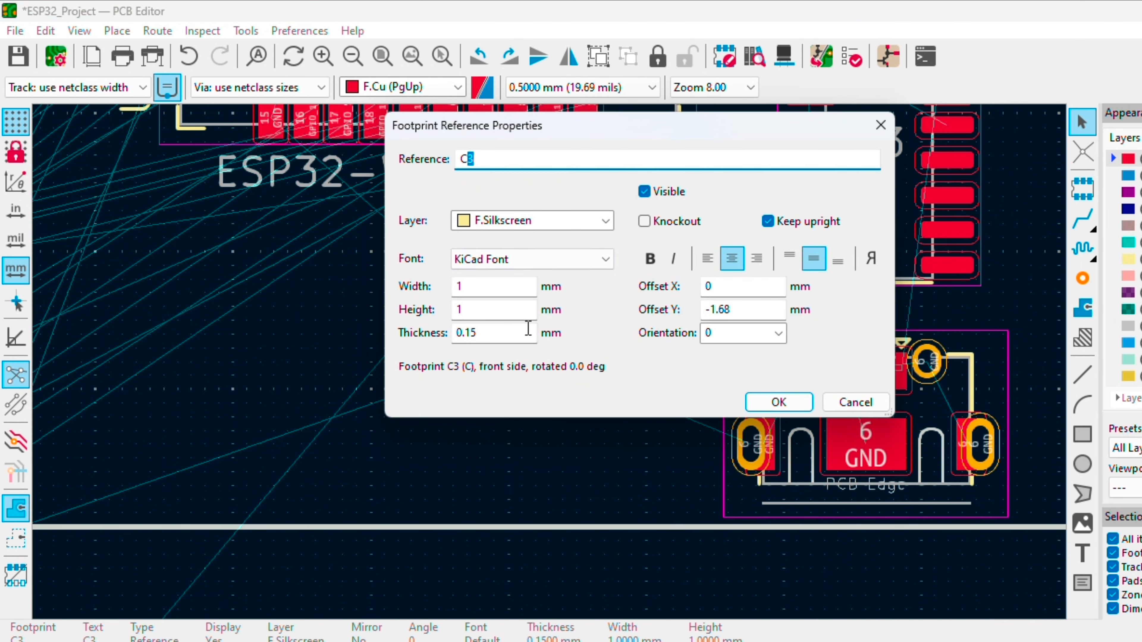
click(503, 287)
key(BackSpace)
text(0.8)
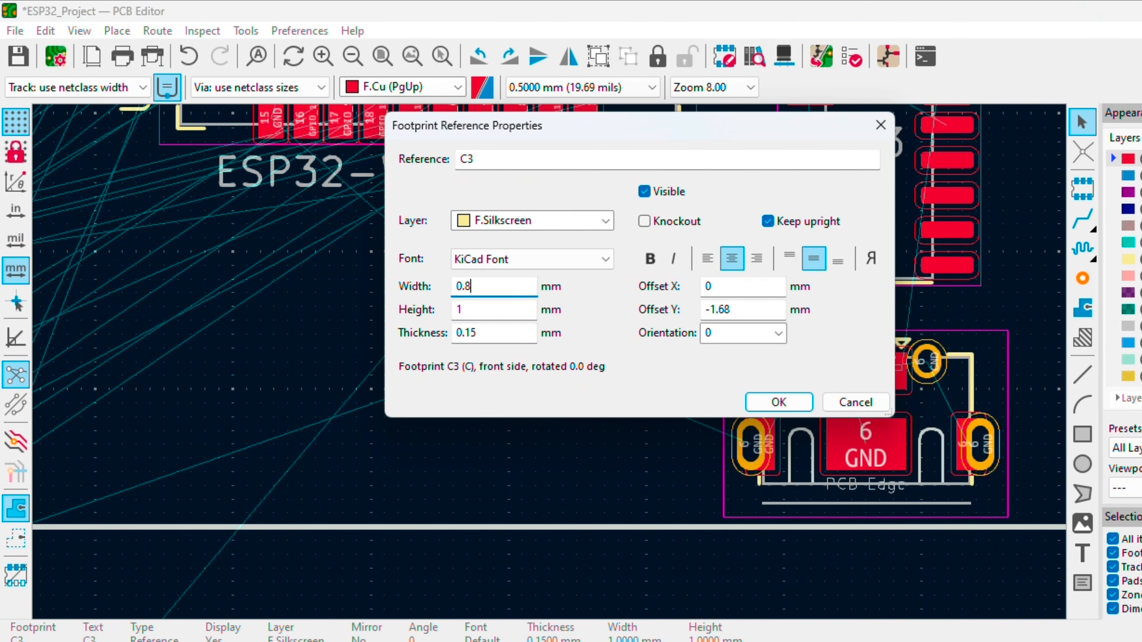
key(Tab)
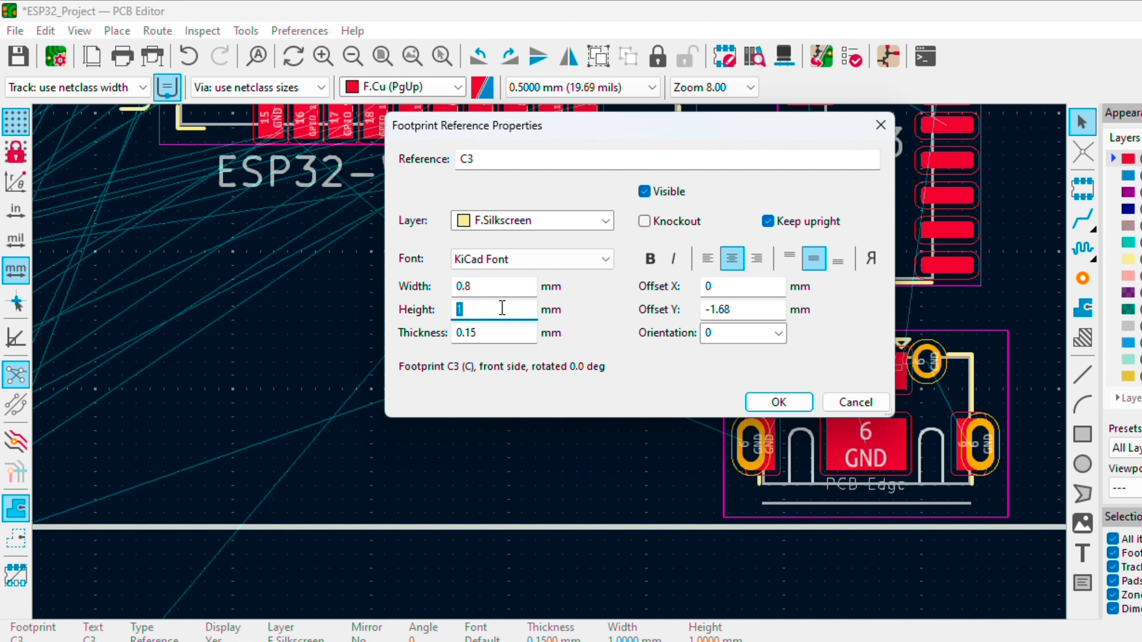
text(0.8)
key(Return)
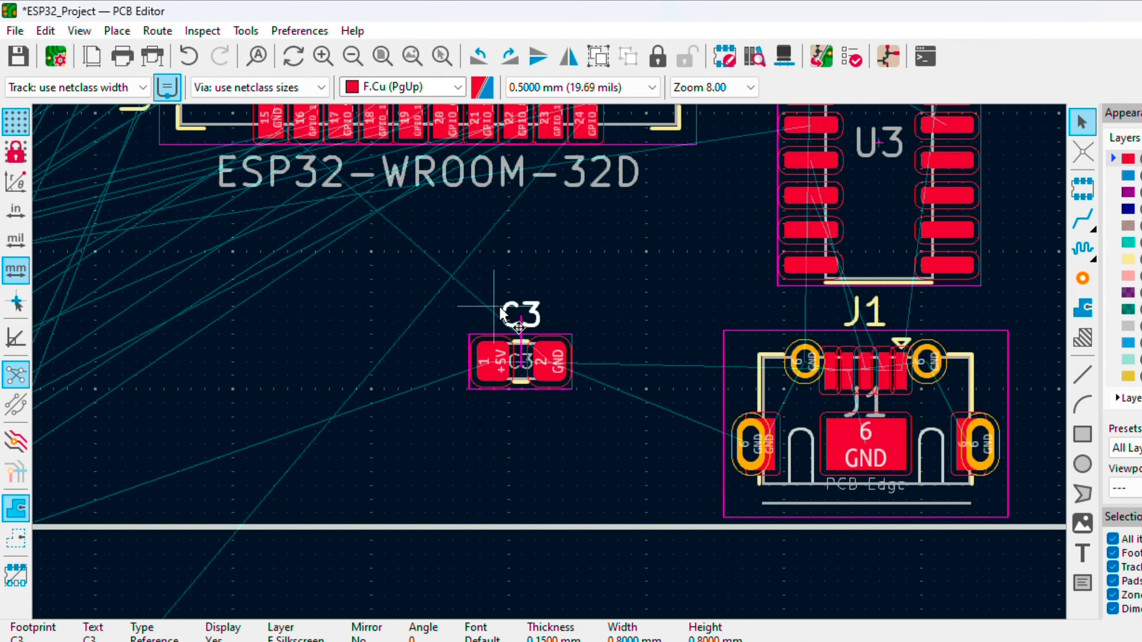
- Rotate C3 to stand vertically with its +5V pad uppermost, and place it just left of J1 near the lower board edge
key(r)
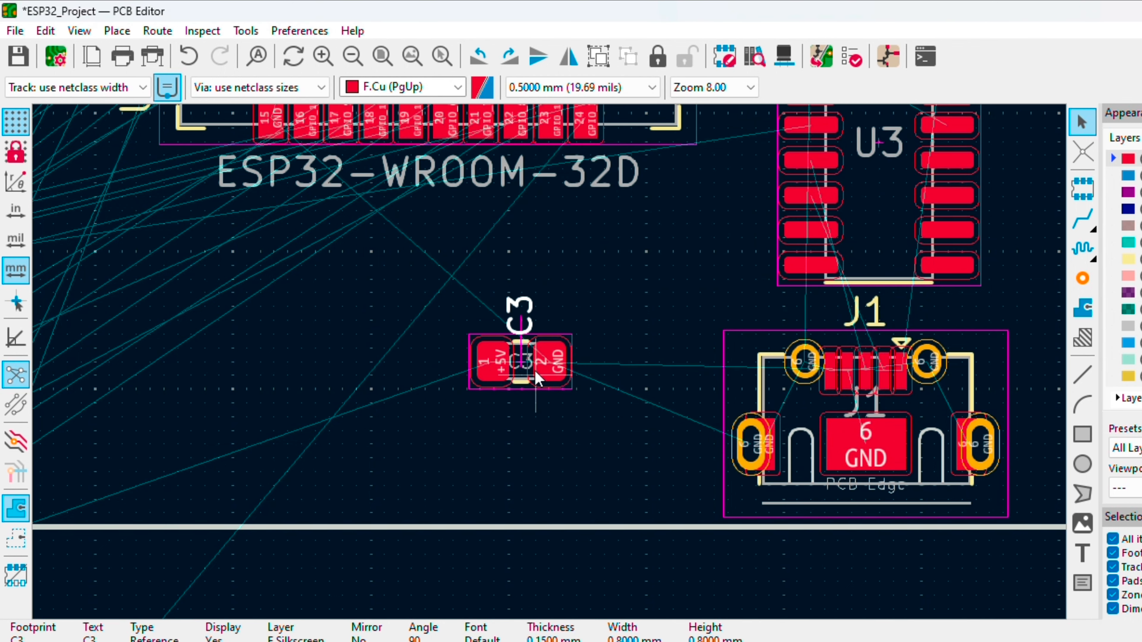
key(r)
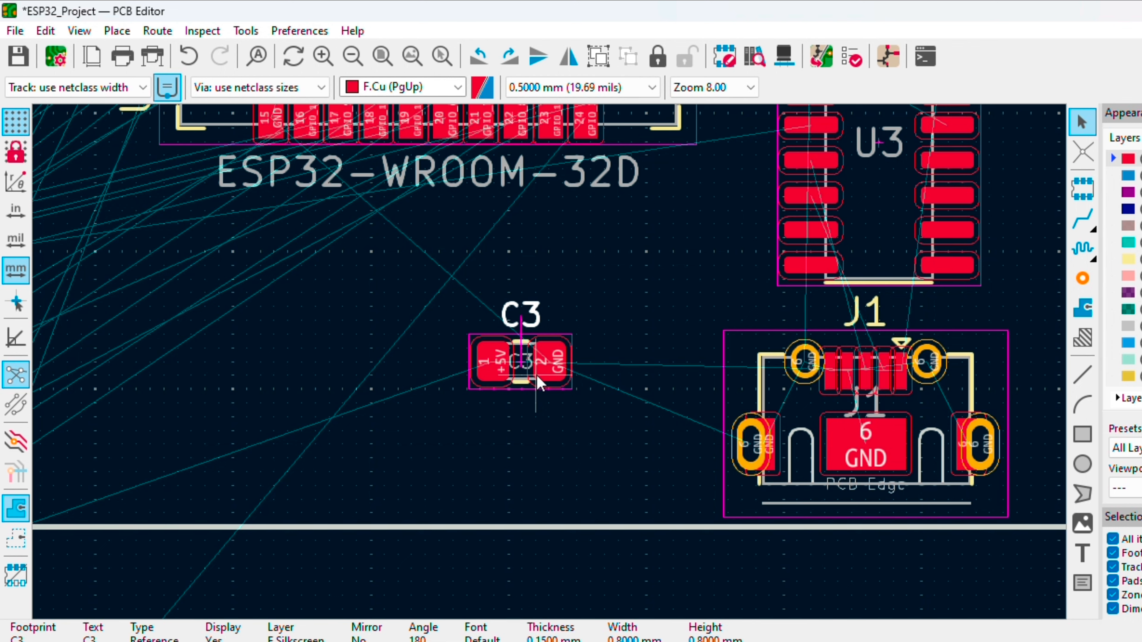
click(543, 391)
key(r)
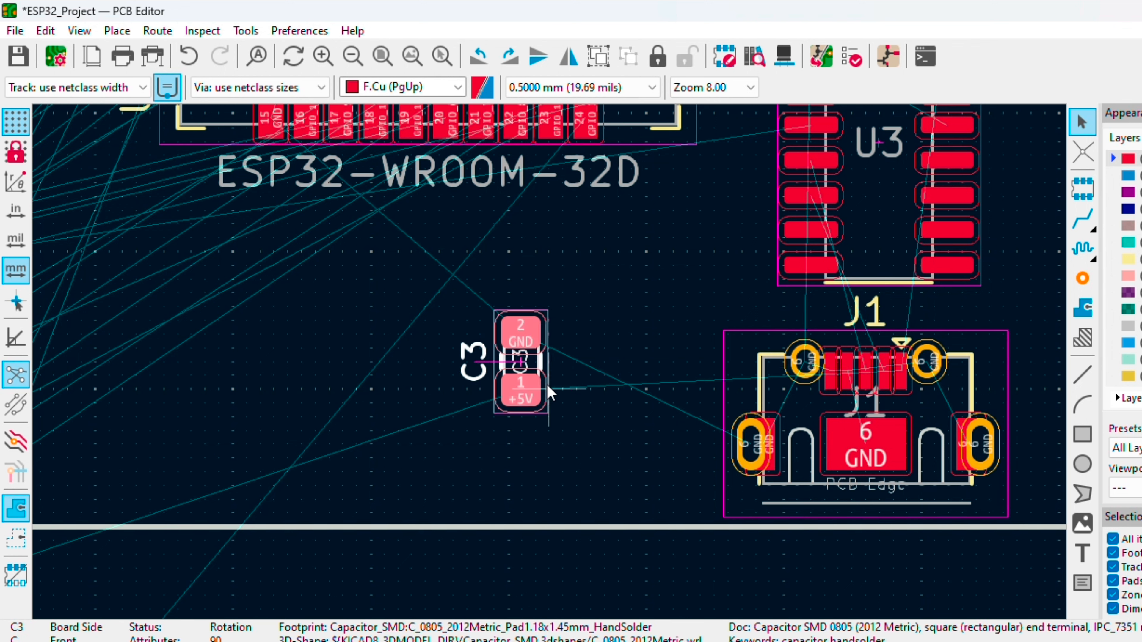
key(m)
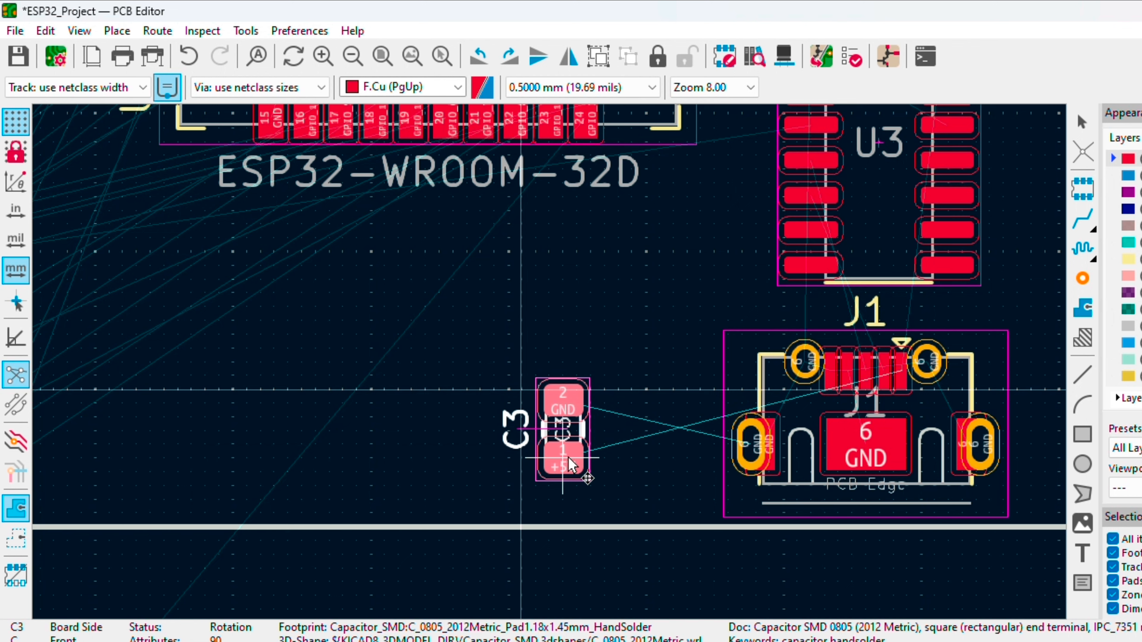
click(574, 467)
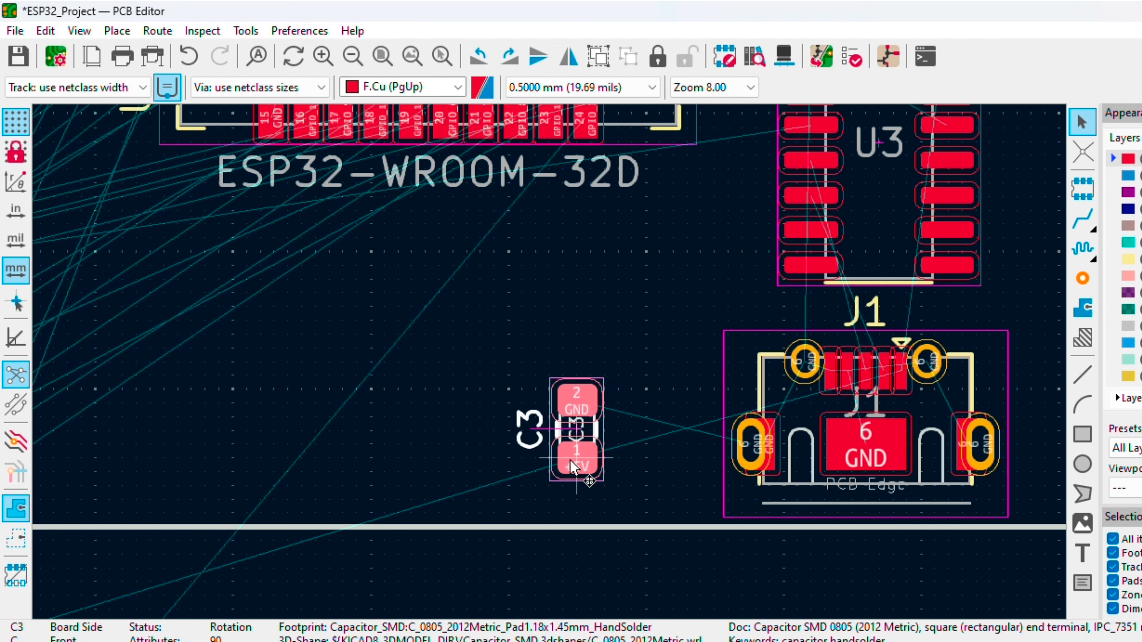
key(r)
key(r)
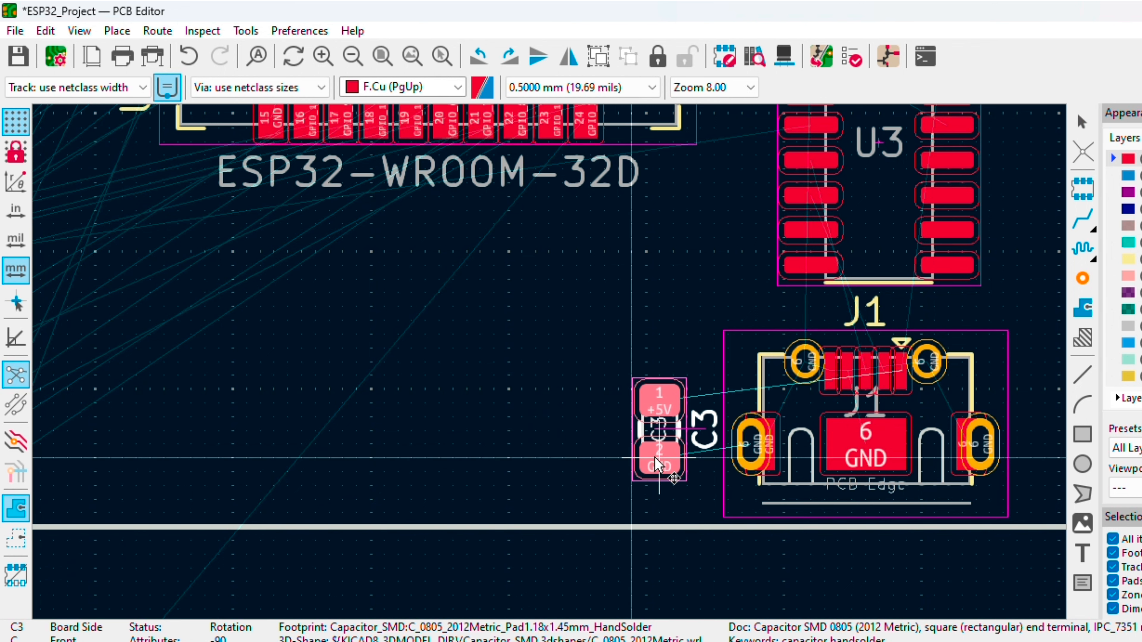
click(678, 448)
- Rotate C3's reference text to read horizontally and position it directly above the capacitor's +5V pad
click(701, 439)
key(r)
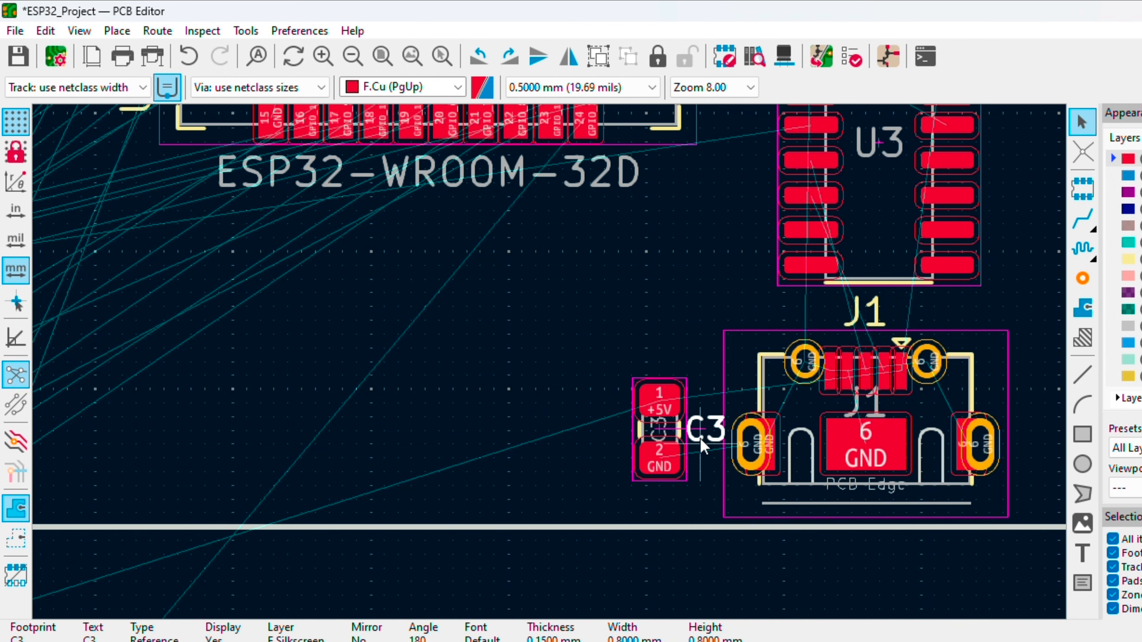
key(m)
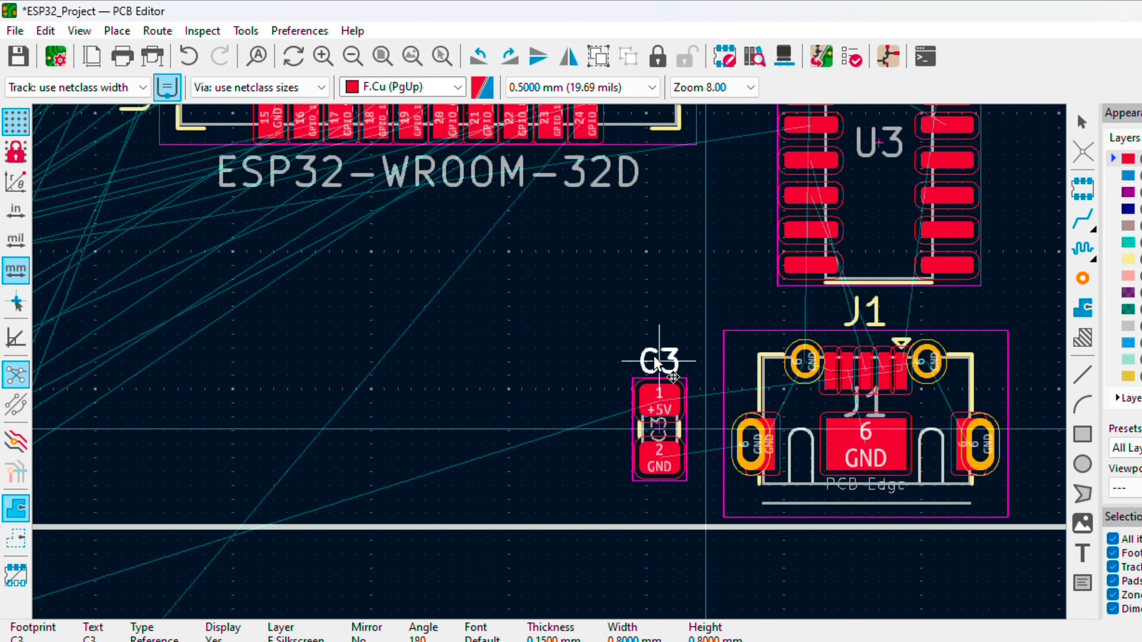
click(657, 361)
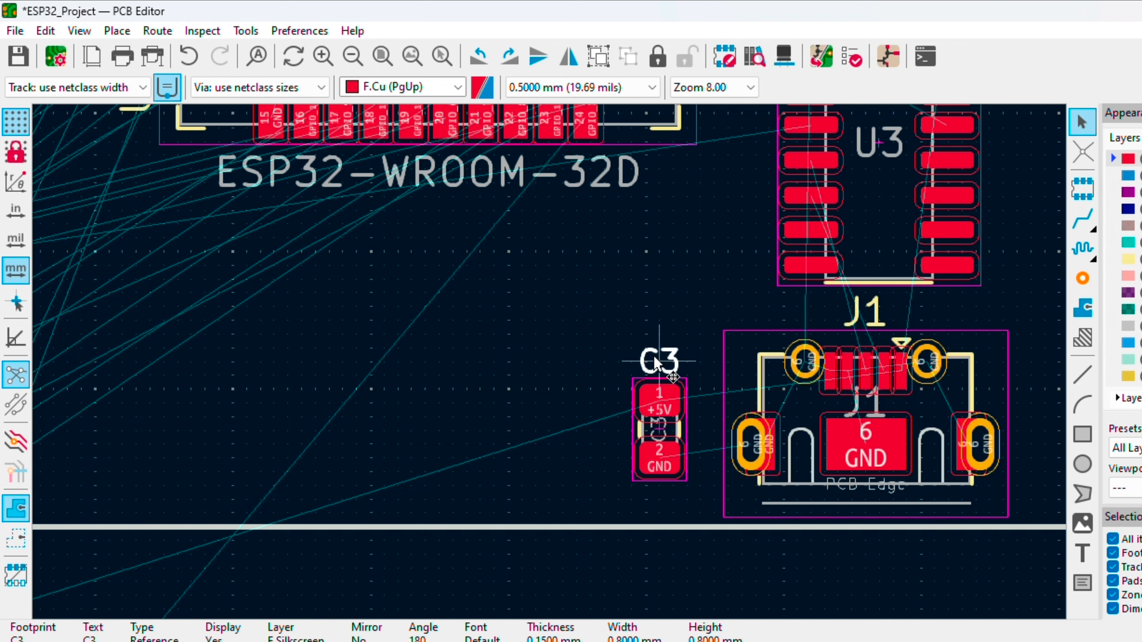
- Nudge capacitor C3 slightly right, closer to J1
click(648, 472)
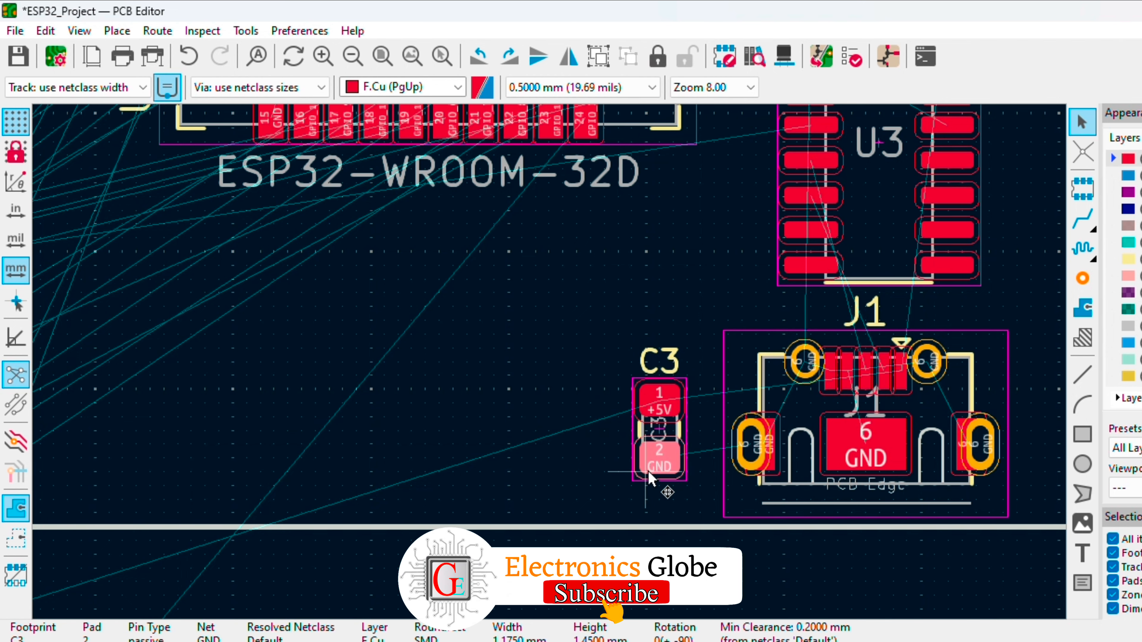
key(m)
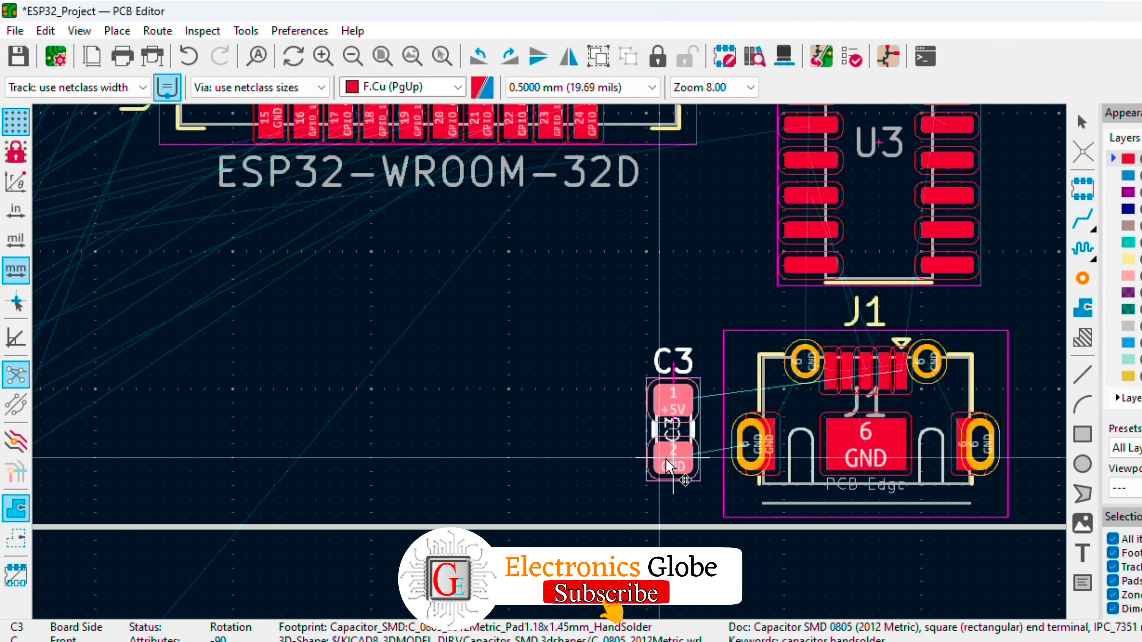
click(666, 464)
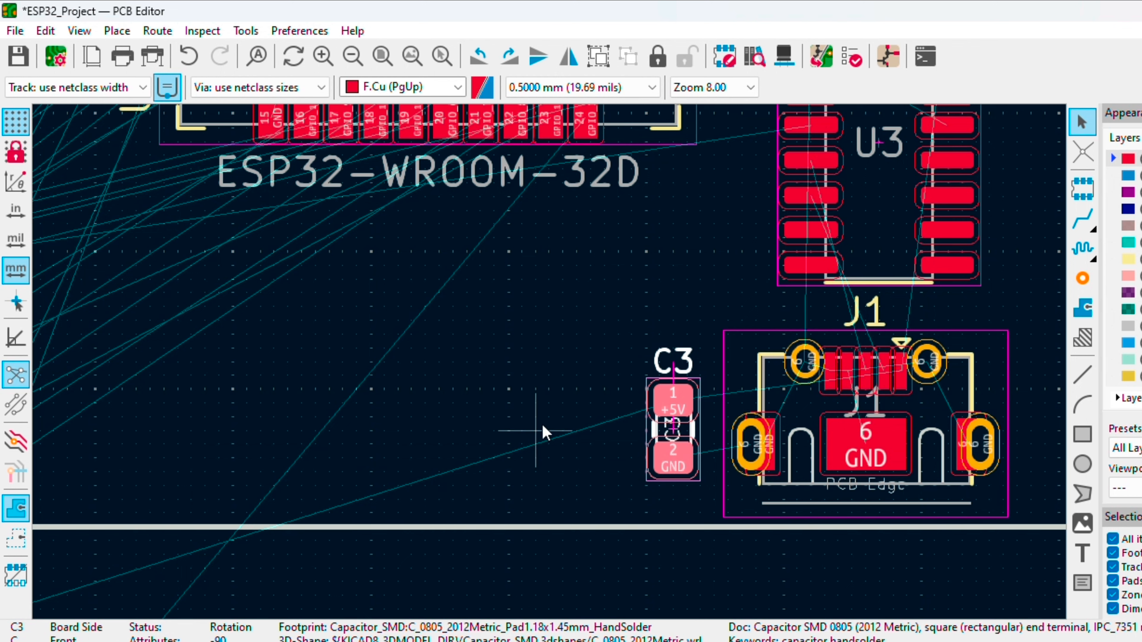
- Find resistor R10 and move it out of the resistor block into the empty area on its right
key(ctrl+f)
text(r10)
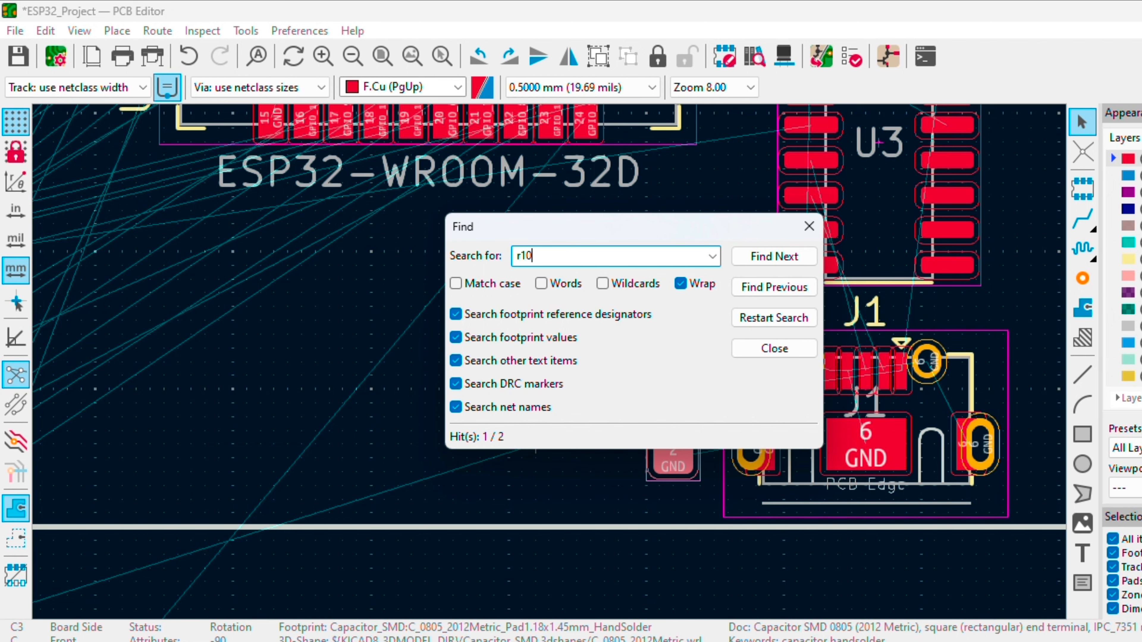
key(Return)
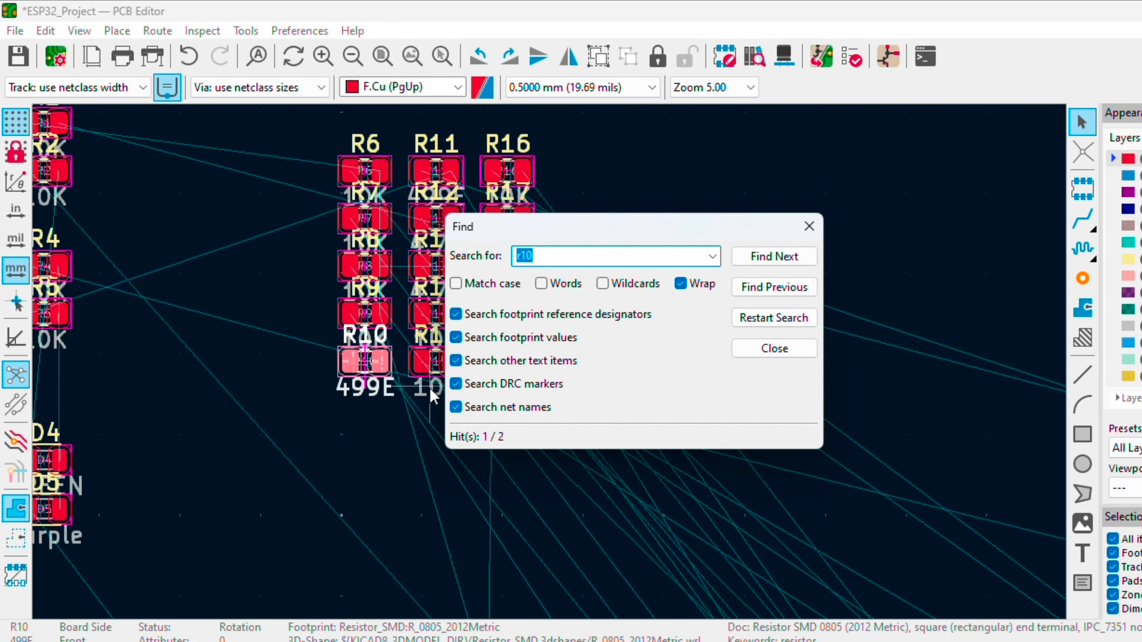
click(807, 229)
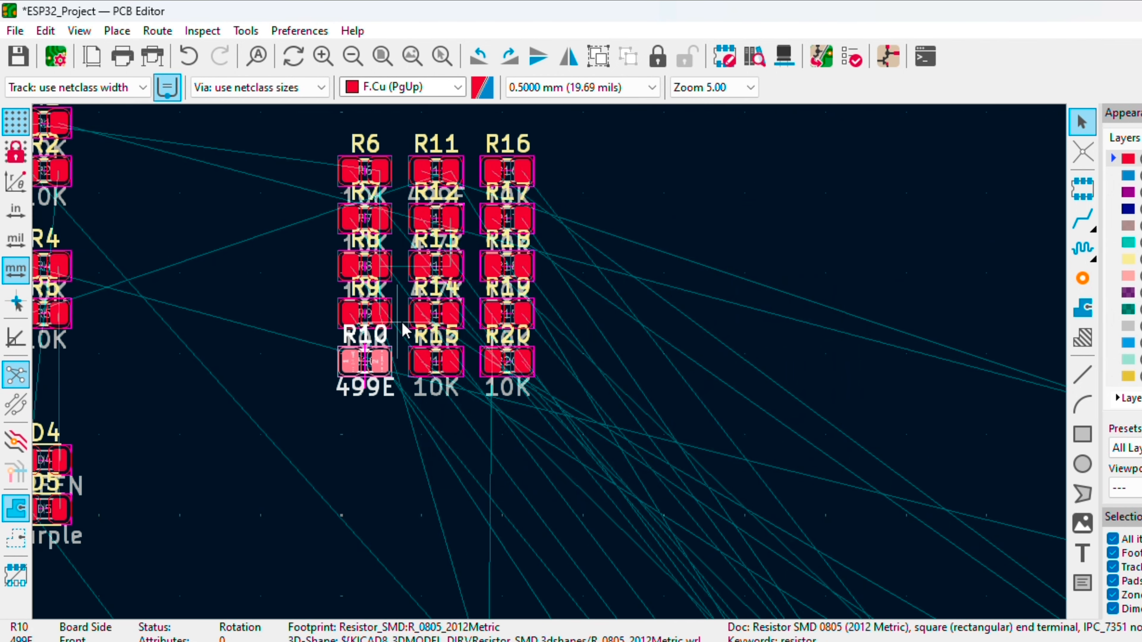
drag(380, 358, 875, 174)
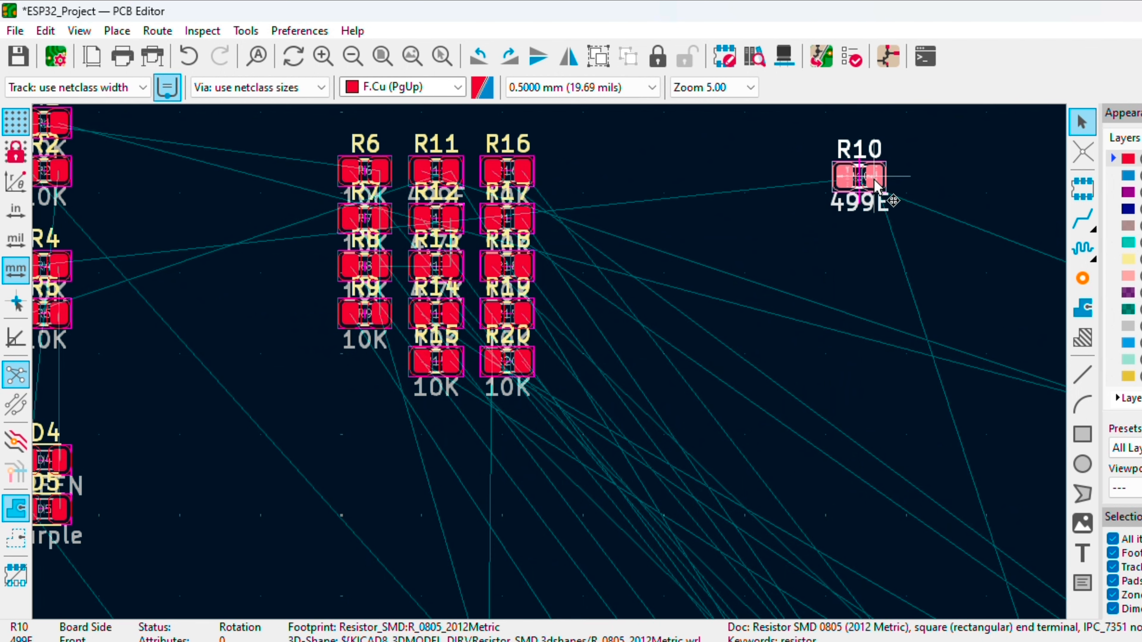
click(381, 316)
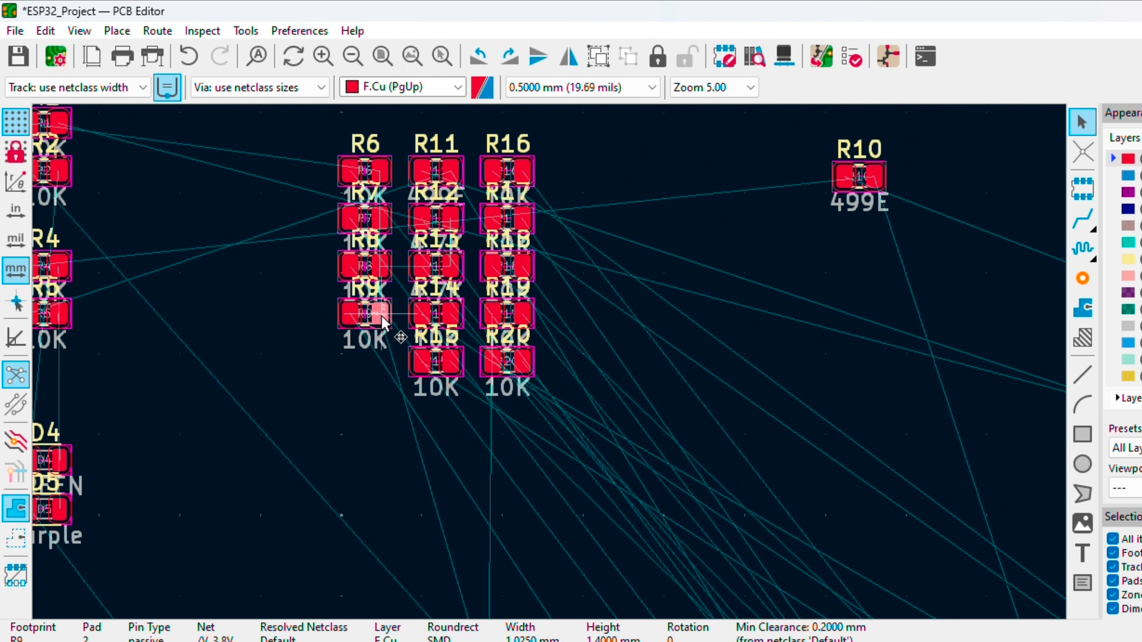
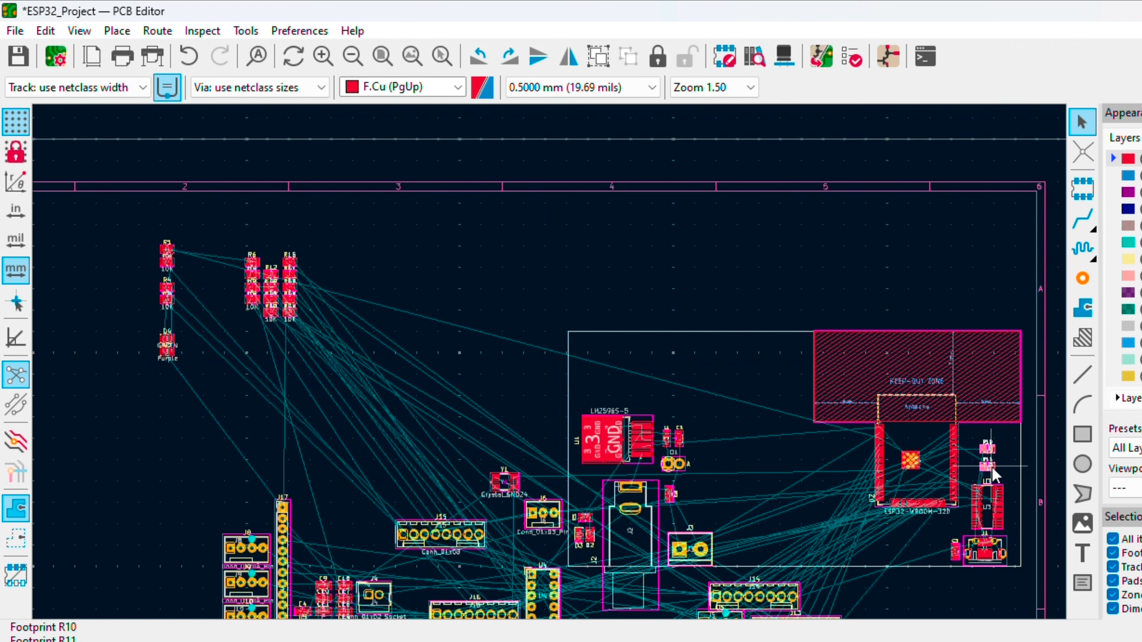
- Shift U3 slightly right above J1, widening the gap between it and the ESP32 module
scroll(1014, 545, up, 2)
scroll(497, 260, up, 4)
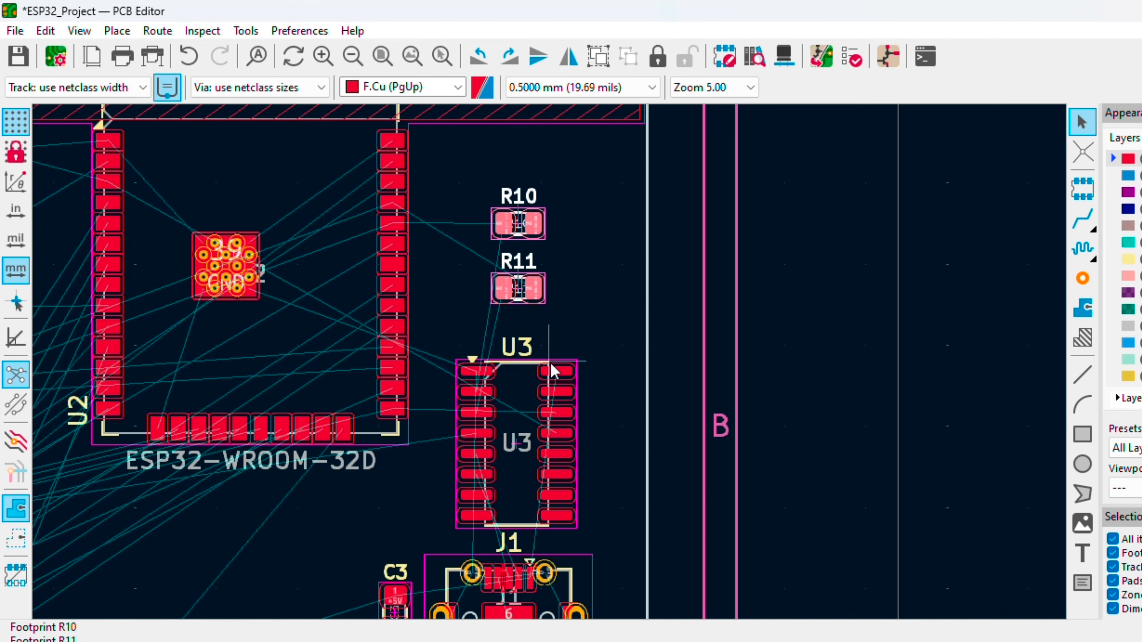
click(518, 462)
drag(518, 462, 553, 450)
scroll(549, 452, up, 1)
scroll(549, 362, down, 1)
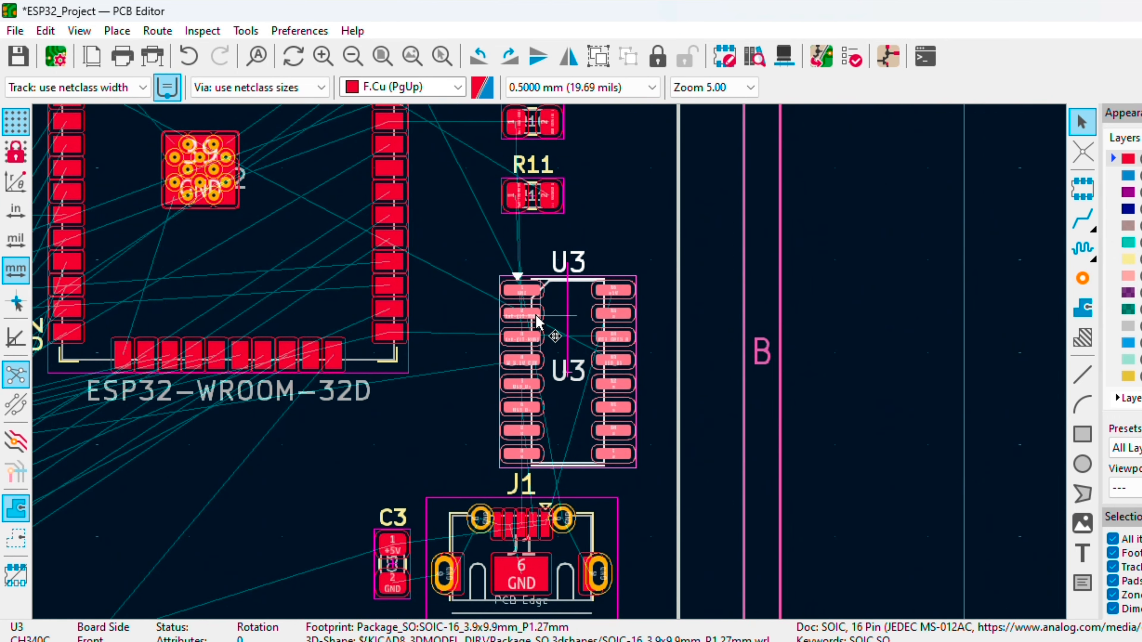
- Move resistor R10 into the gap between the ESP32 module and U3, level with U3's pin 2
scroll(550, 363, up, 3)
scroll(553, 369, up, 1)
scroll(558, 378, down, 2)
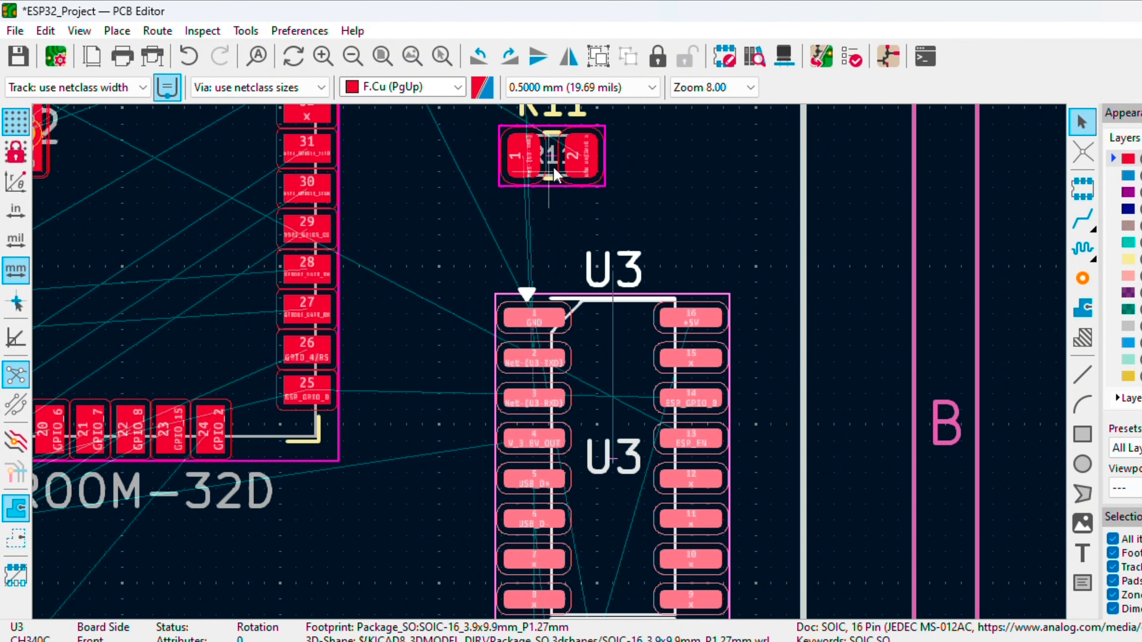
scroll(556, 174, down, 1)
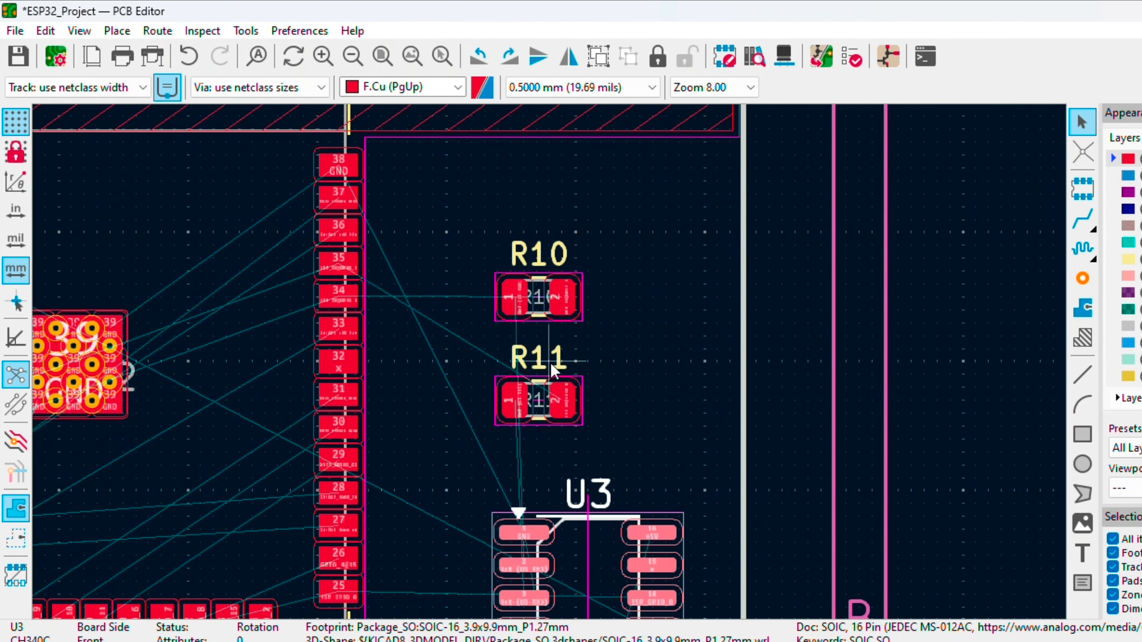
click(540, 313)
key(m)
scroll(551, 369, down, 2)
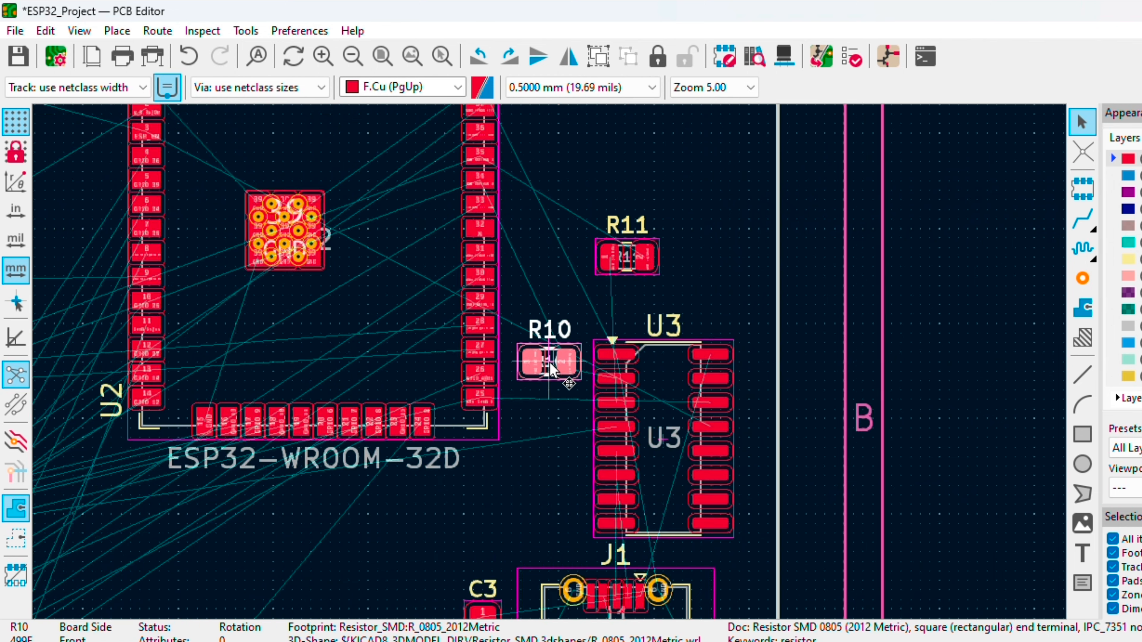
scroll(551, 369, up, 4)
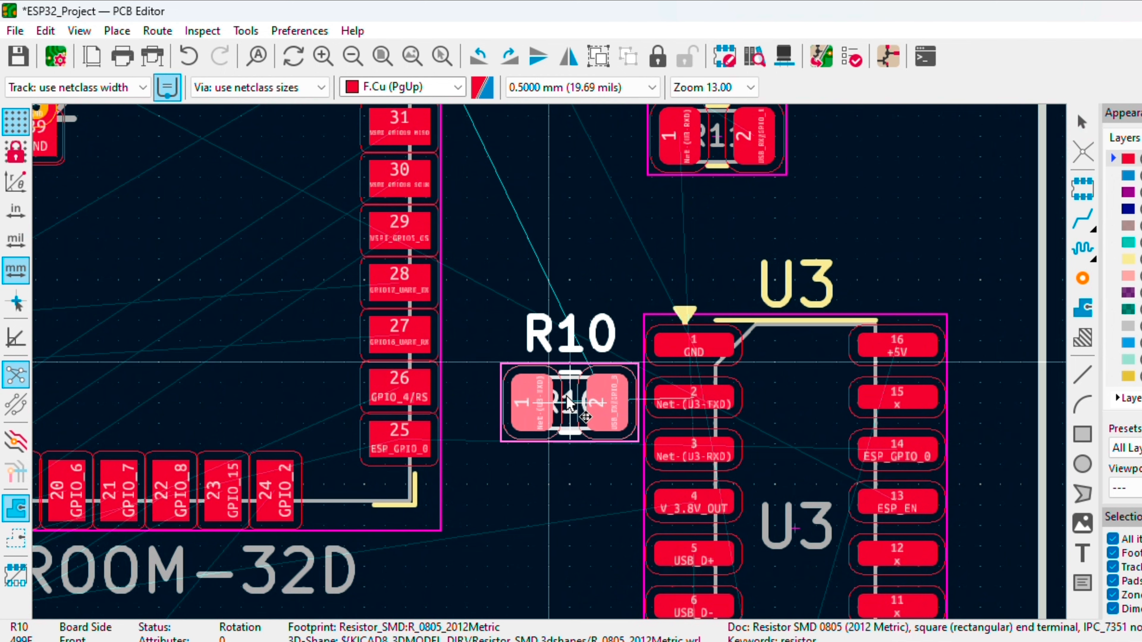
click(548, 403)
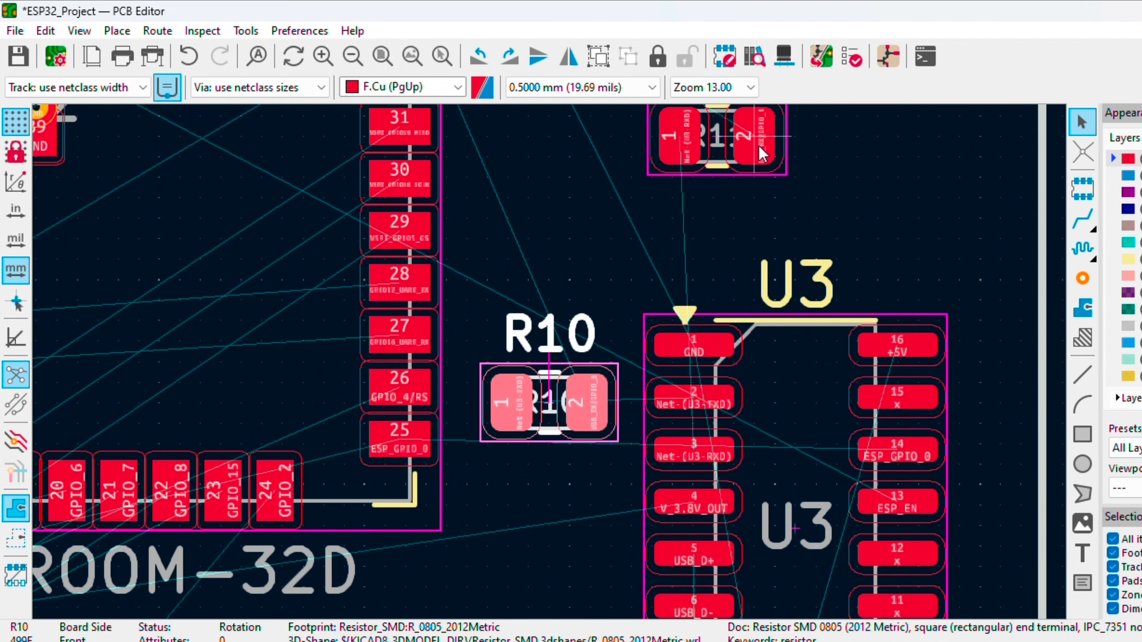
- Move R11 above J1, left of U3's lowest pins, and rotate it 180° so pad 1 faces U3
click(743, 161)
key(m)
scroll(394, 256, down, 4)
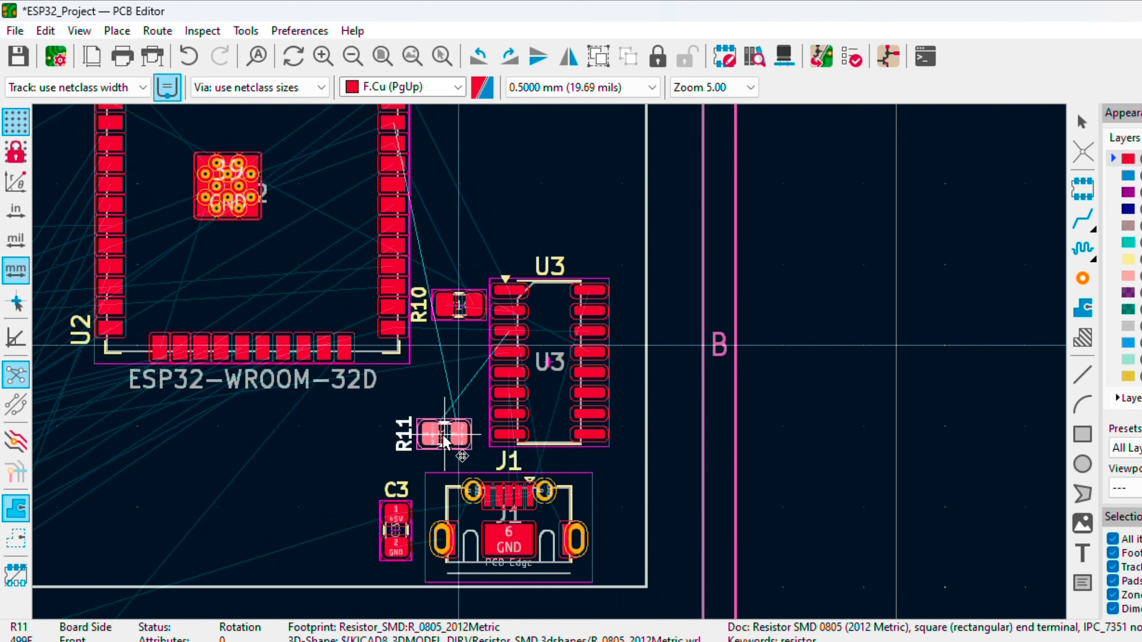
scroll(443, 443, up, 4)
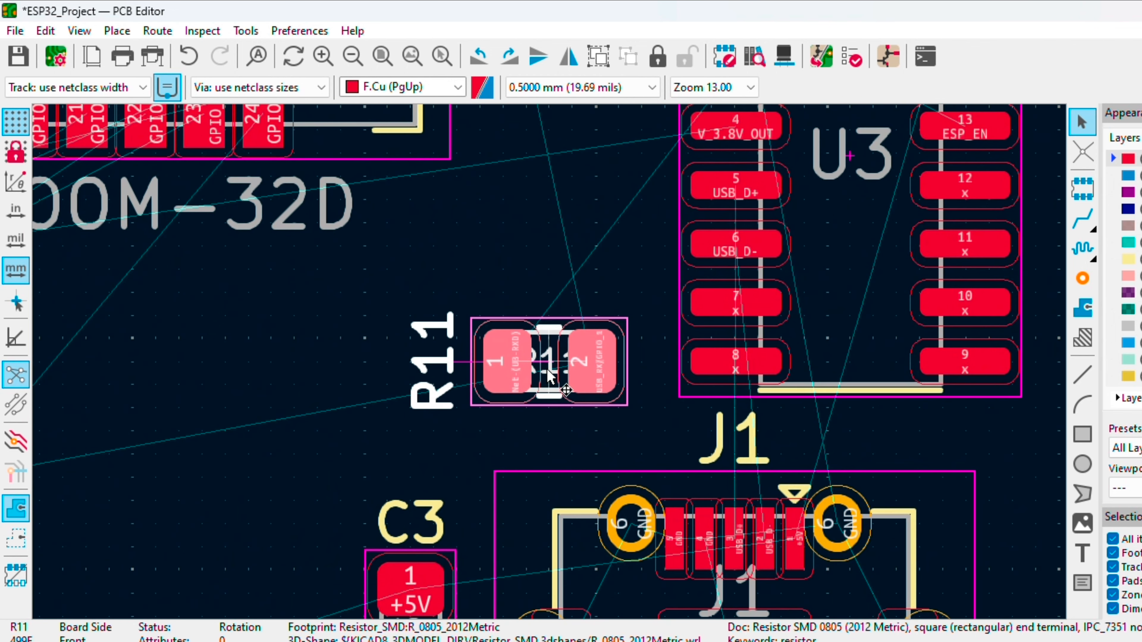
key(m)
key(r)
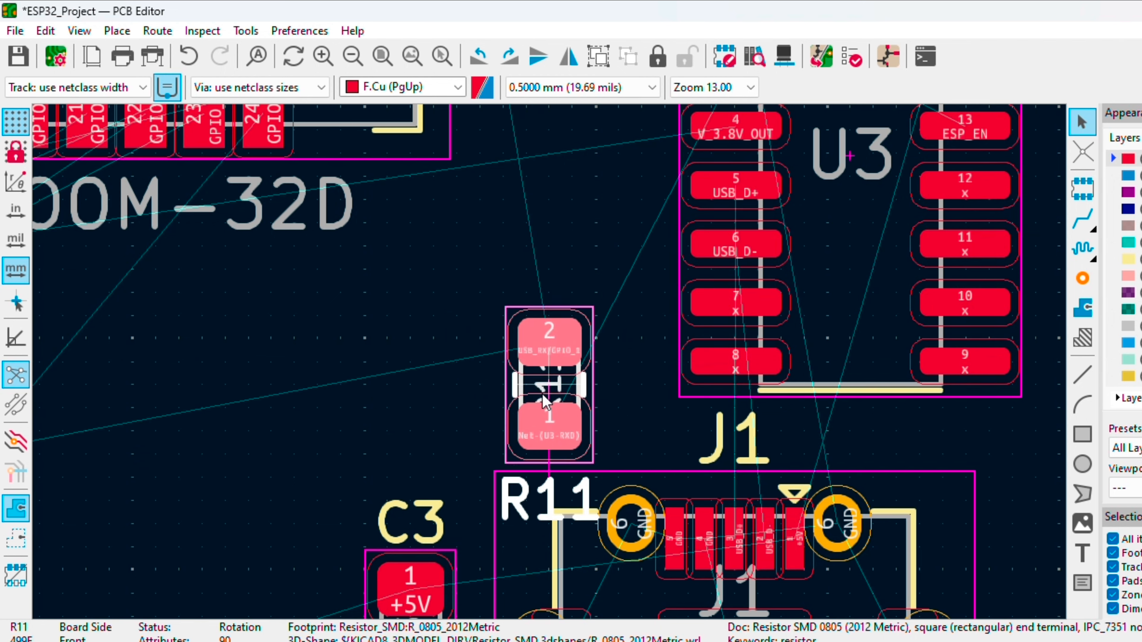
key(r)
click(544, 400)
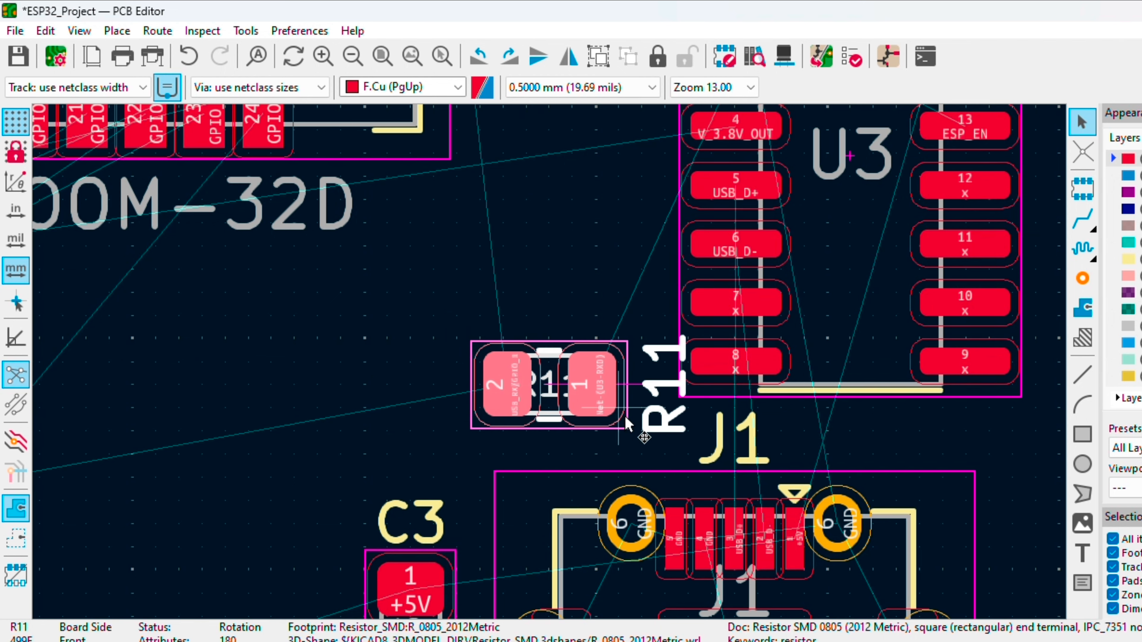
- Move R11's reference text to the left side of the resistor, and nudge R11 down closer to J1
click(670, 430)
key(m)
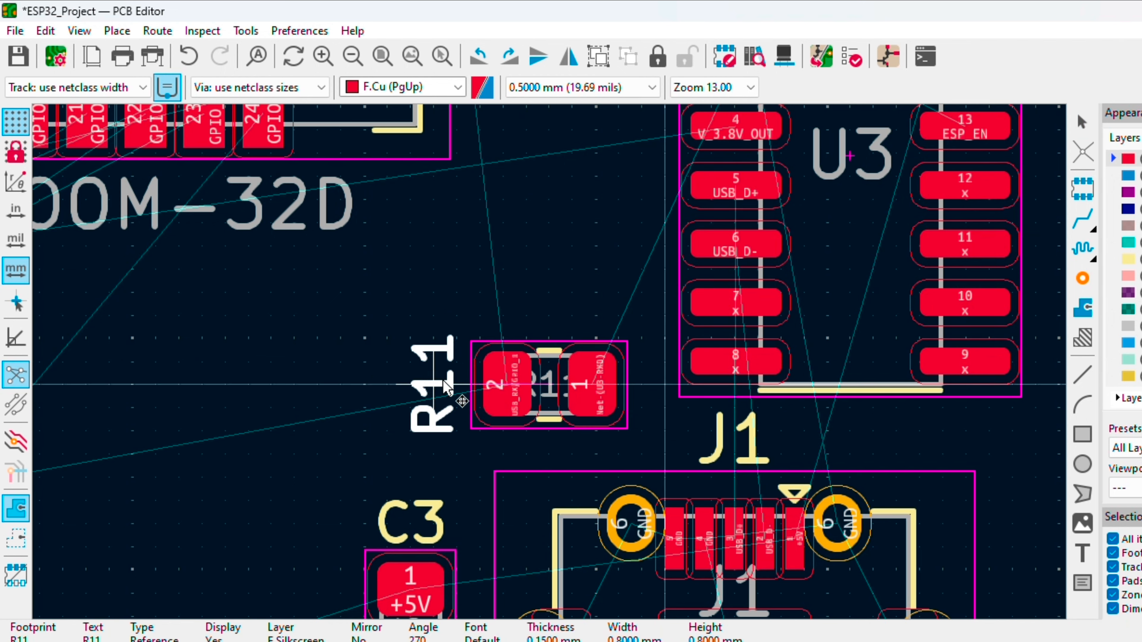
click(442, 382)
click(532, 413)
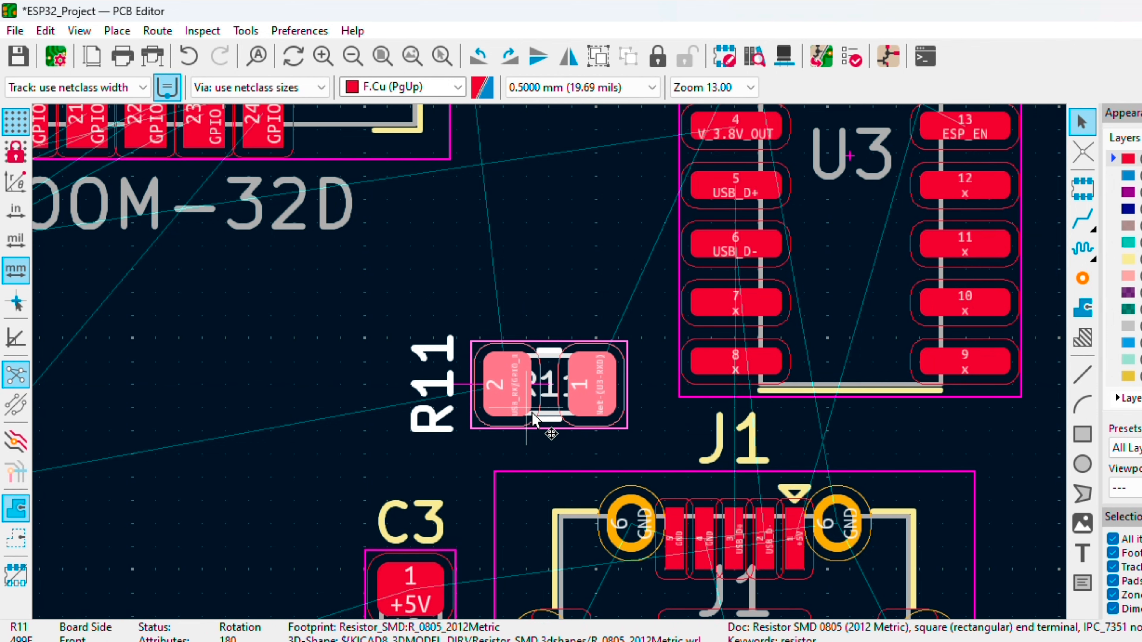
key(m)
click(511, 409)
scroll(510, 409, down, 3)
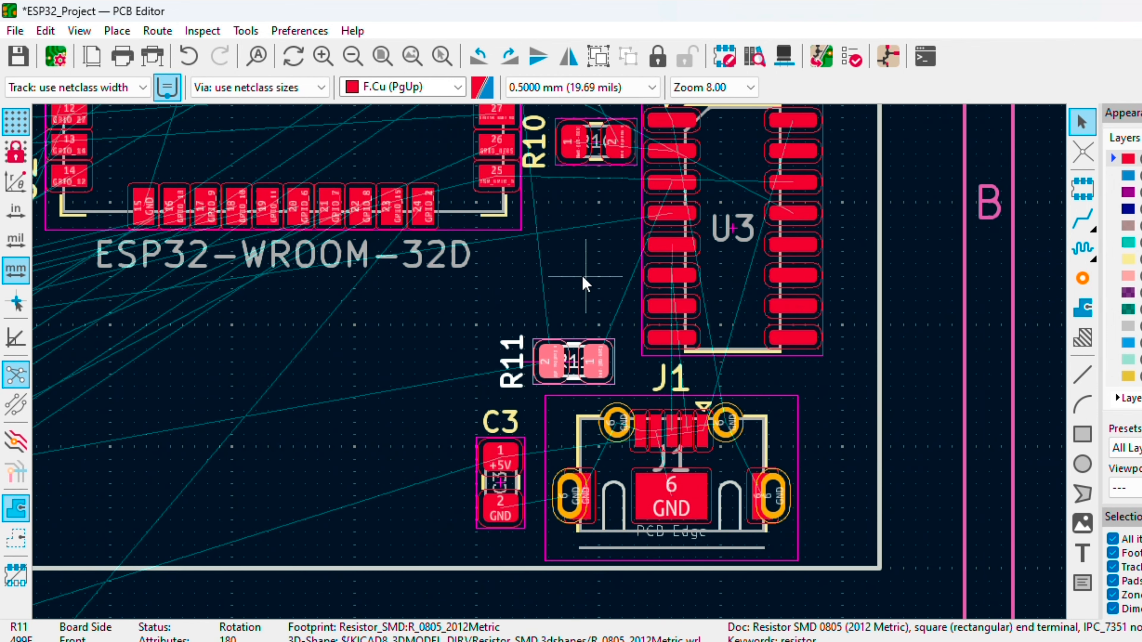
- Move R10 down directly above R11, and rotate it 180° so pad 1 faces U3
click(604, 158)
key(m)
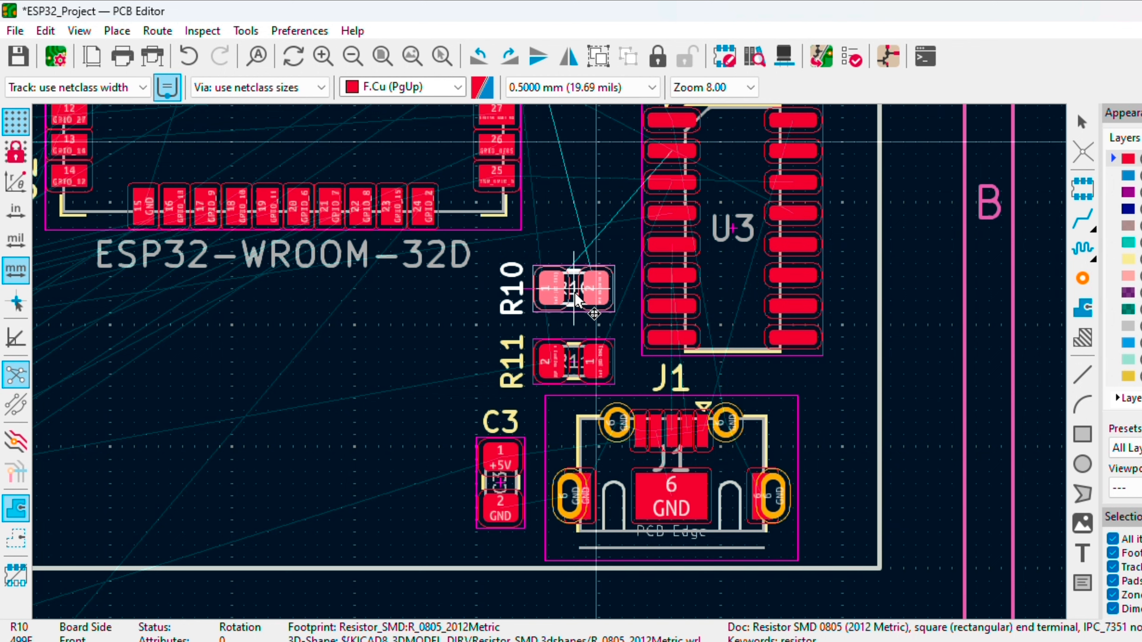
key(r)
key(r)
click(578, 301)
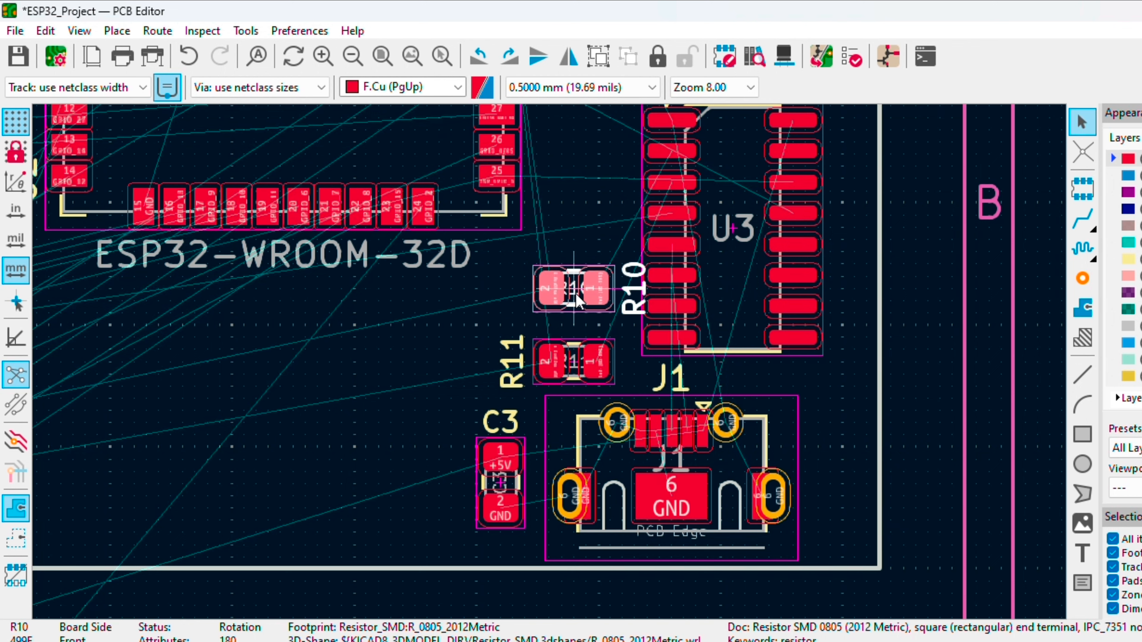
key(m)
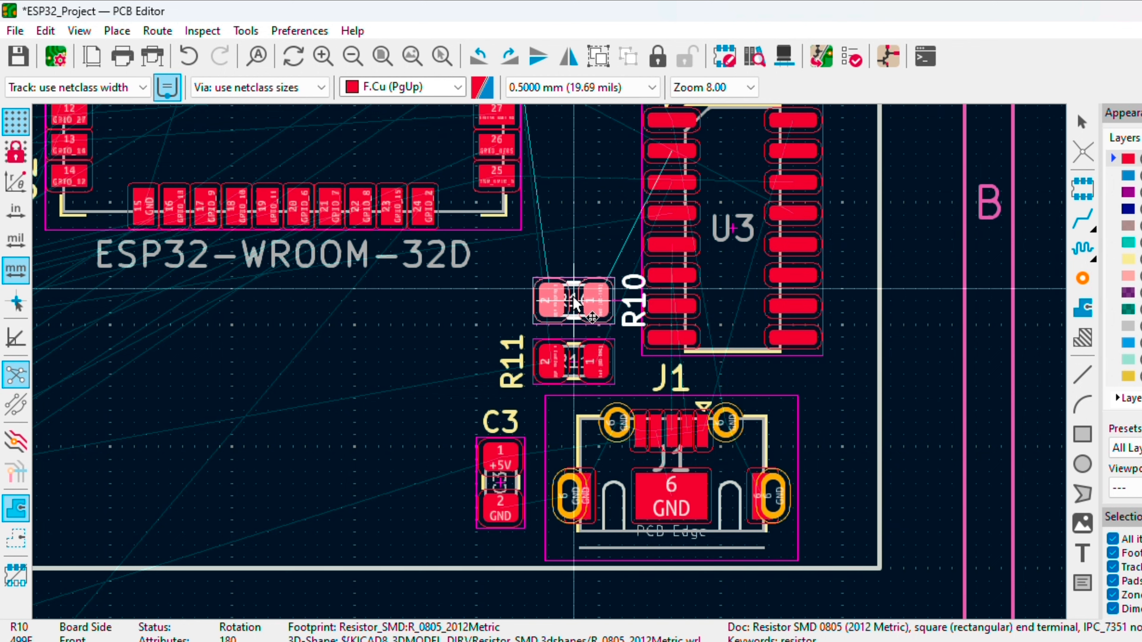
click(574, 310)
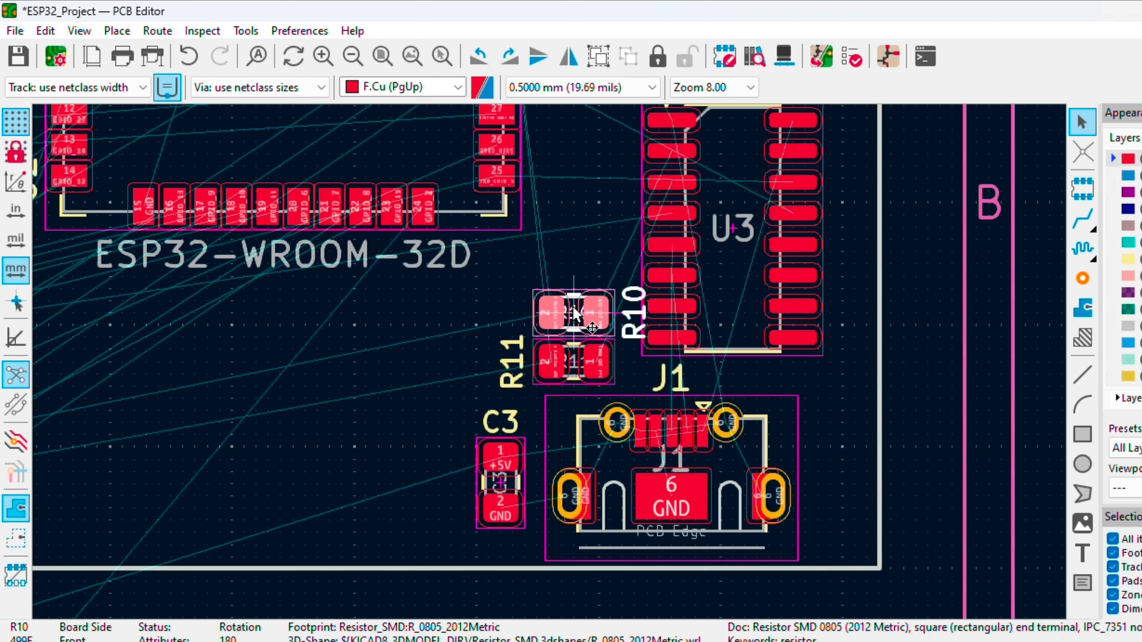
- Move R10's reference text to the left side of the resistor, just above R11's reference text
click(629, 330)
key(m)
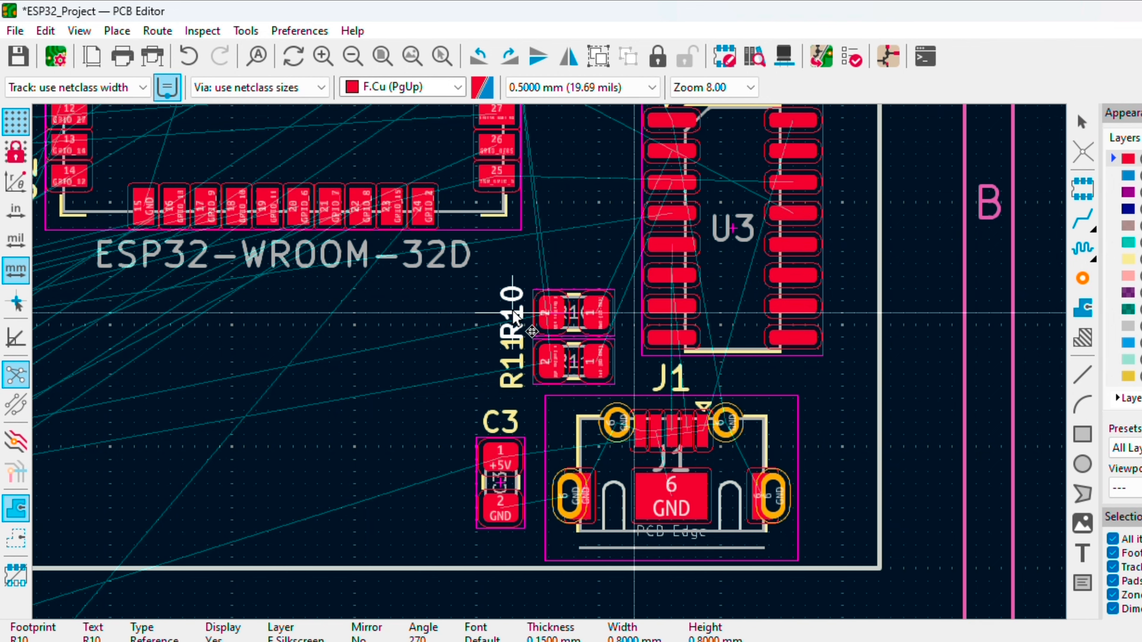
click(515, 308)
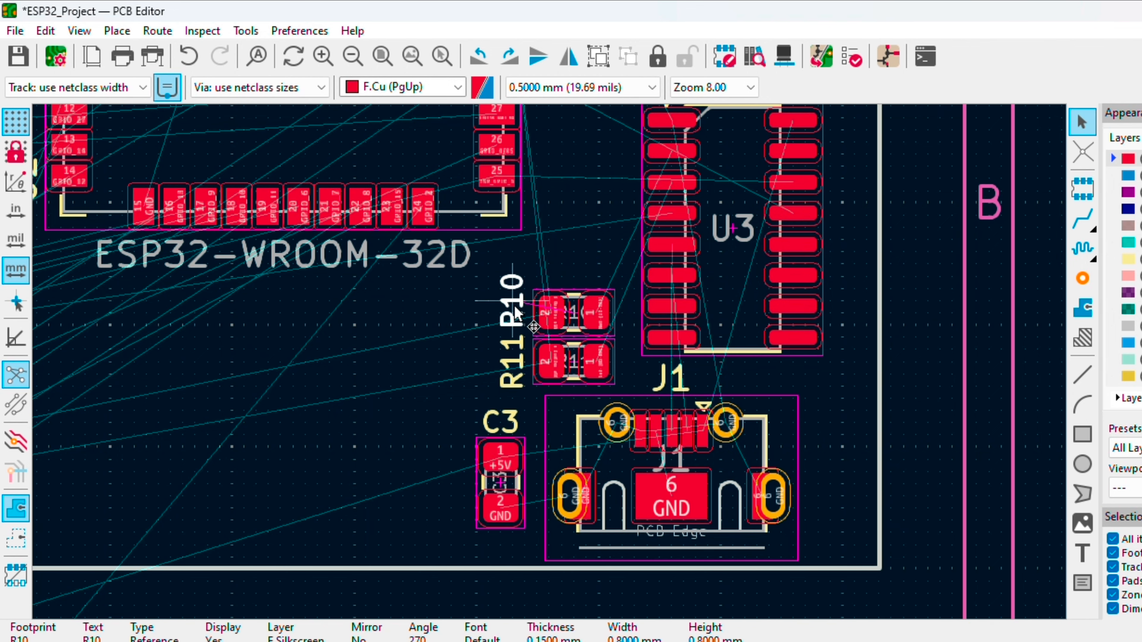
- Raise R10 slightly to leave a gap above R11, and center its reference text vertically on the resistor
scroll(515, 305, up, 1)
click(618, 376)
scroll(618, 377, up, 4)
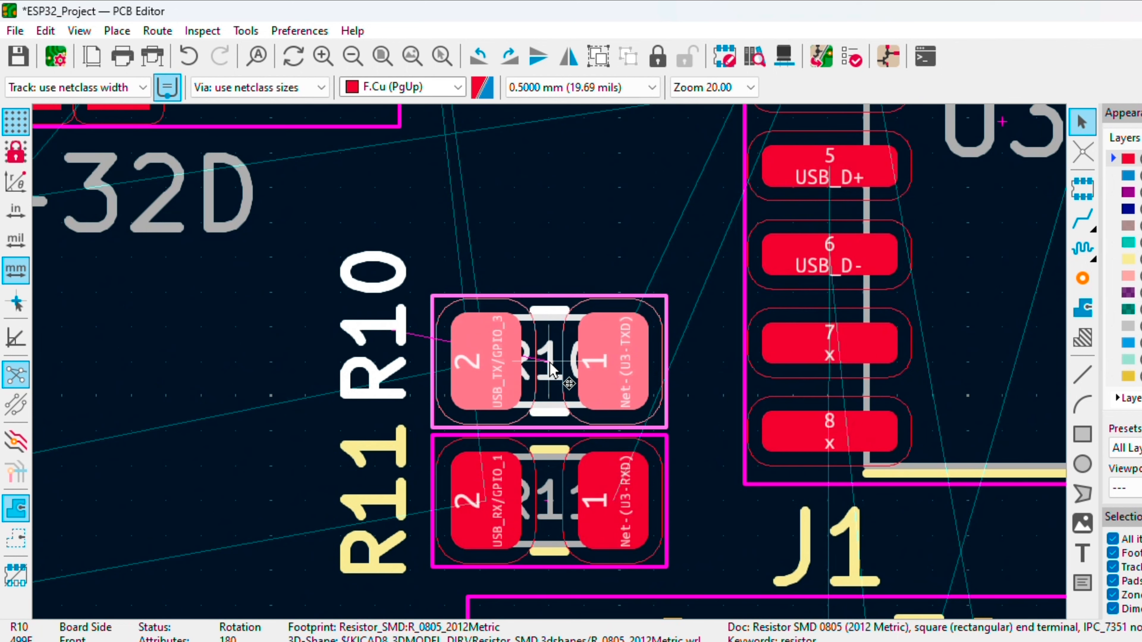
key(m)
click(554, 349)
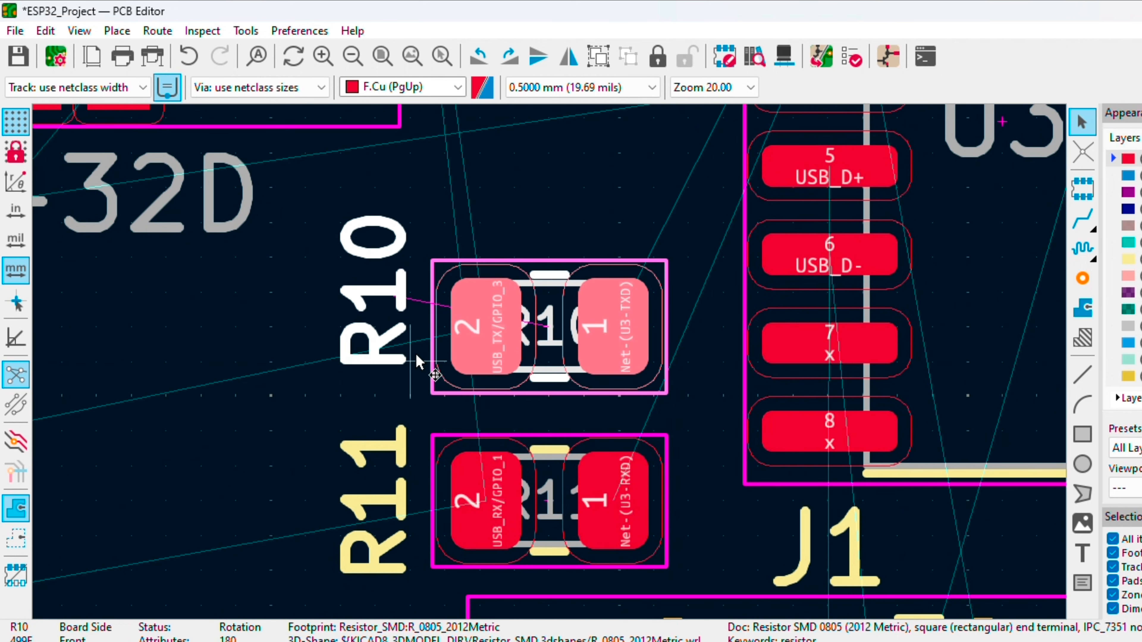
click(399, 365)
key(m)
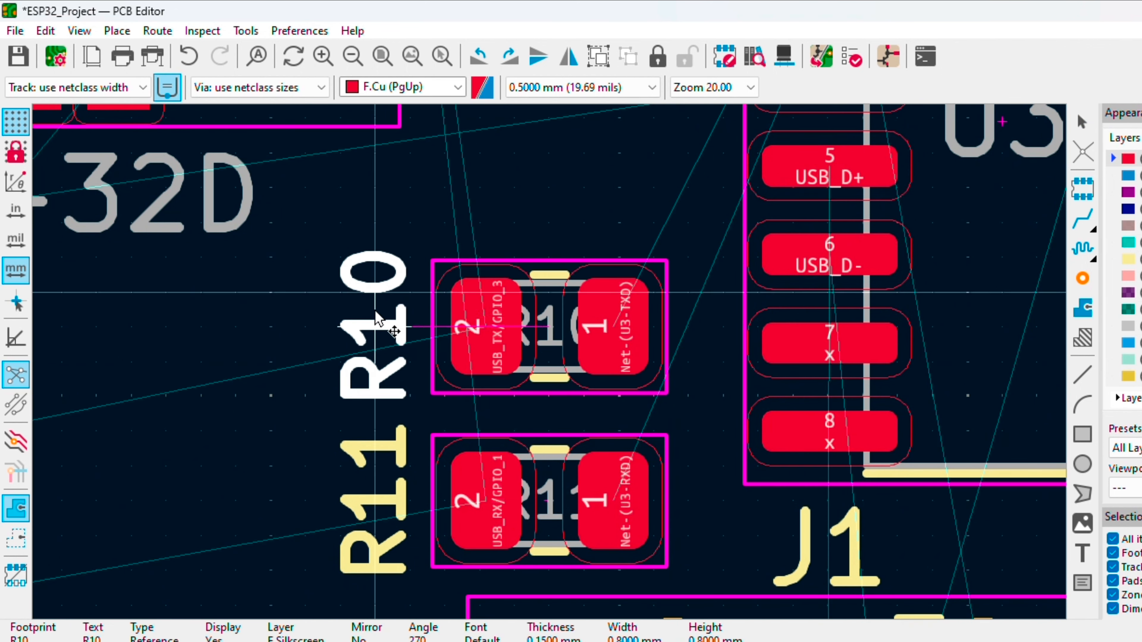
click(378, 322)
click(266, 407)
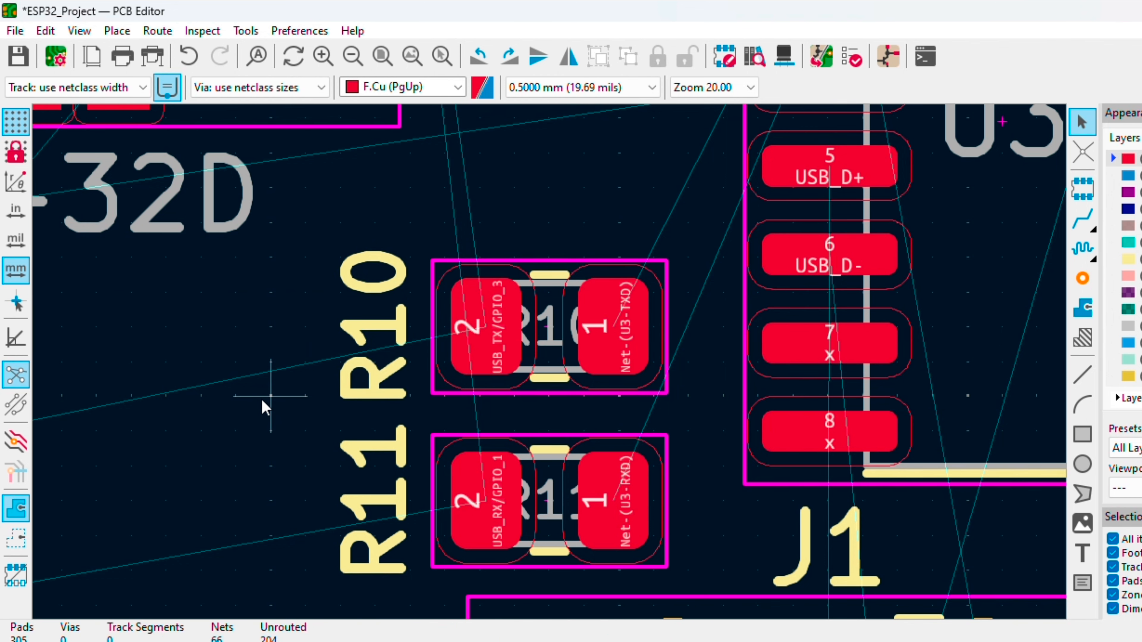
- Search the board for r1, and bring resistors R1 and R2 inside the board outline above the LM2596S-5 regulator
scroll(551, 369, down, 5)
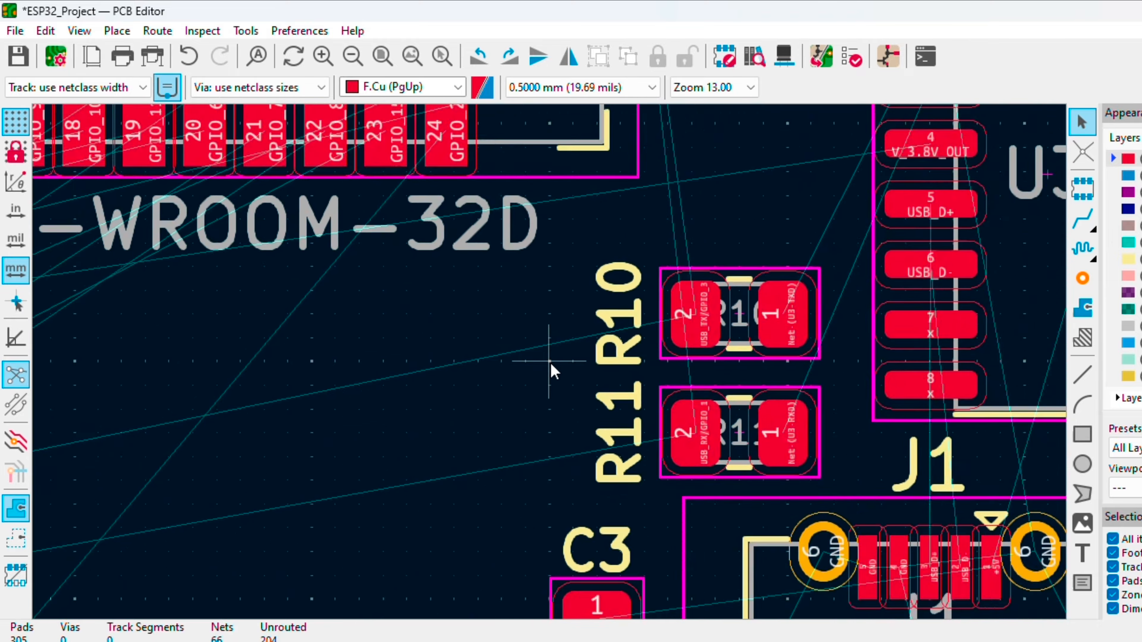
scroll(551, 370, up, 2)
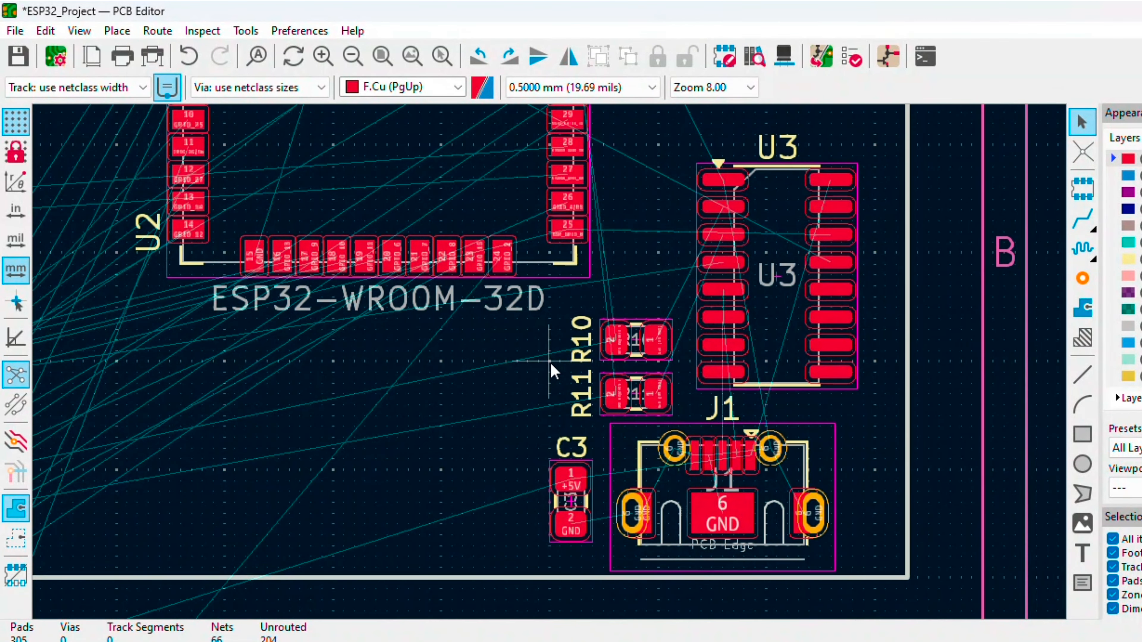
key(ctrl+f)
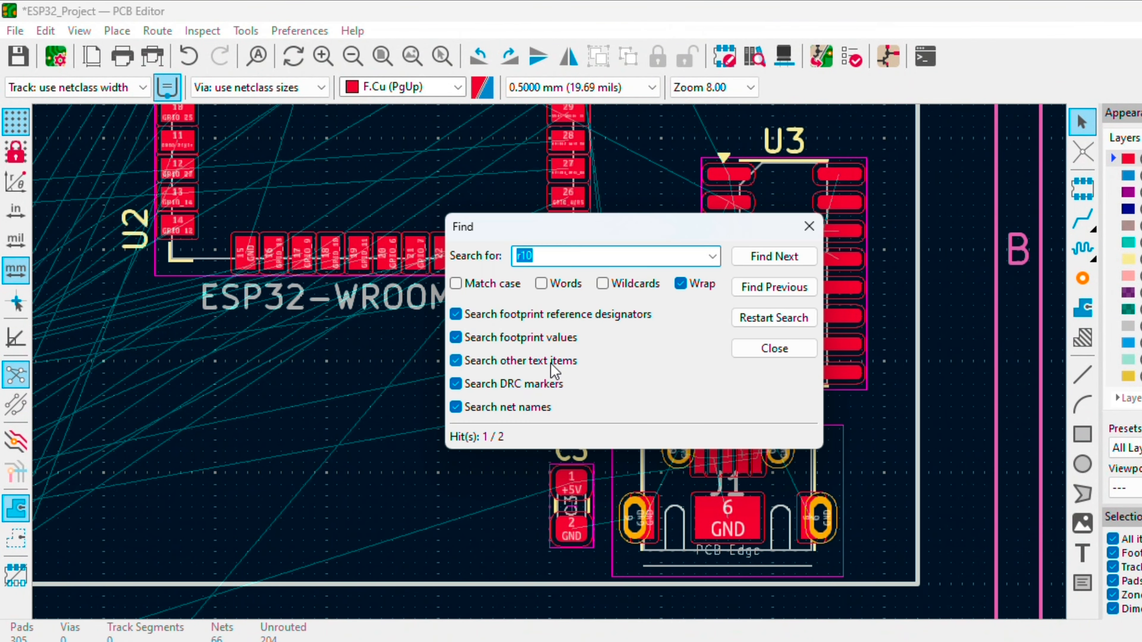
text(r)
key(Return)
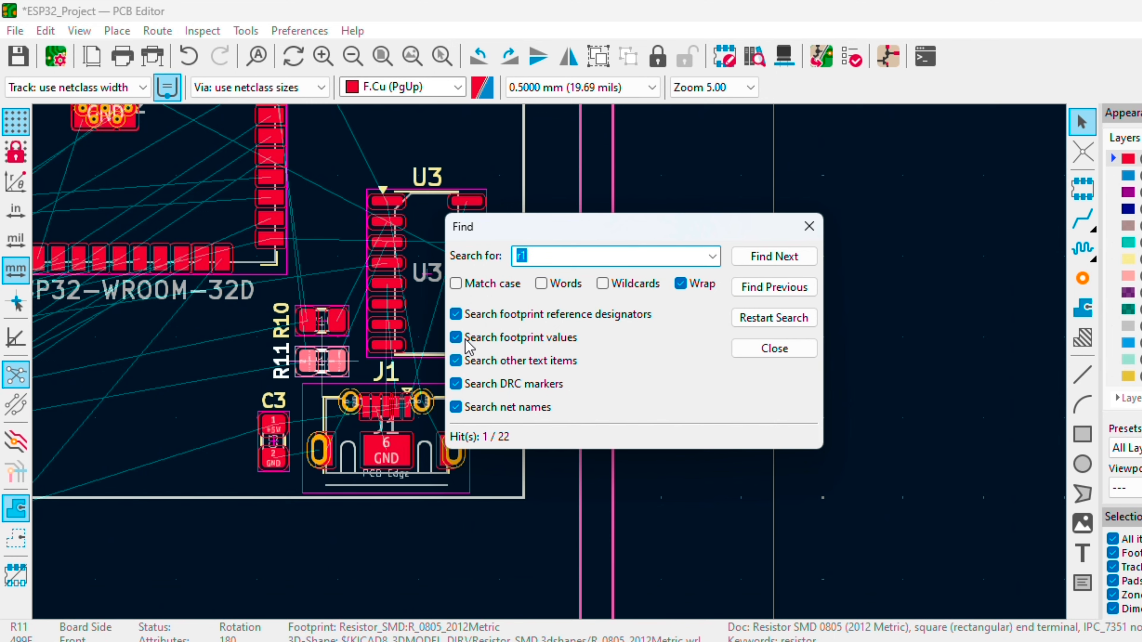
click(806, 238)
scroll(550, 363, down, 5)
scroll(549, 363, up, 2)
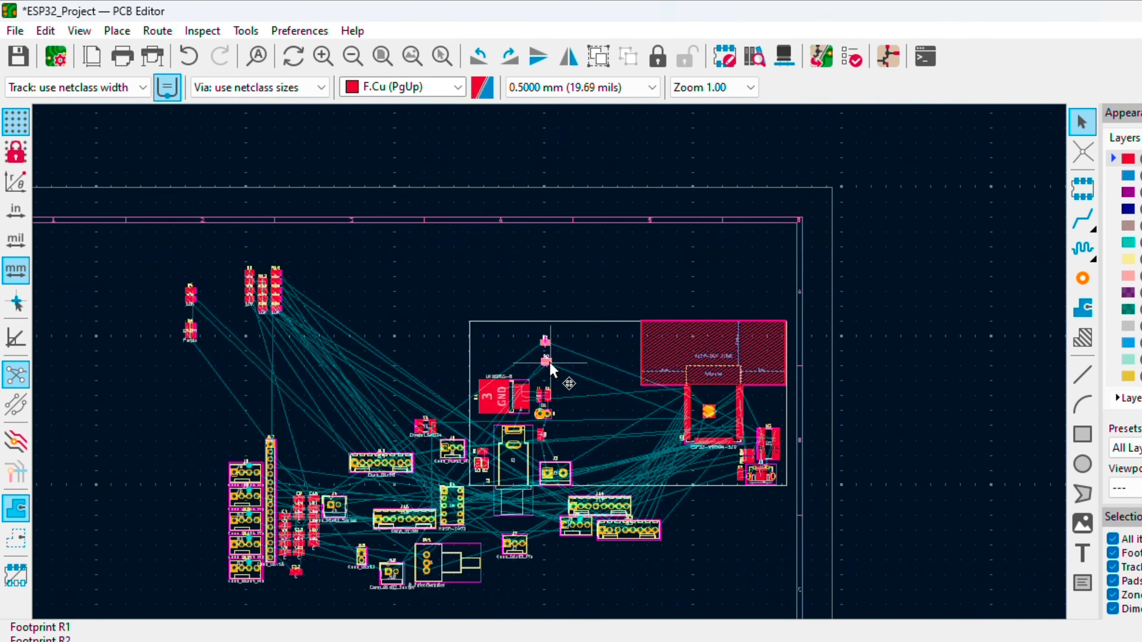
- Move resistor R1 up to the board's right edge, level with the lower end of U3
scroll(551, 365, up, 4)
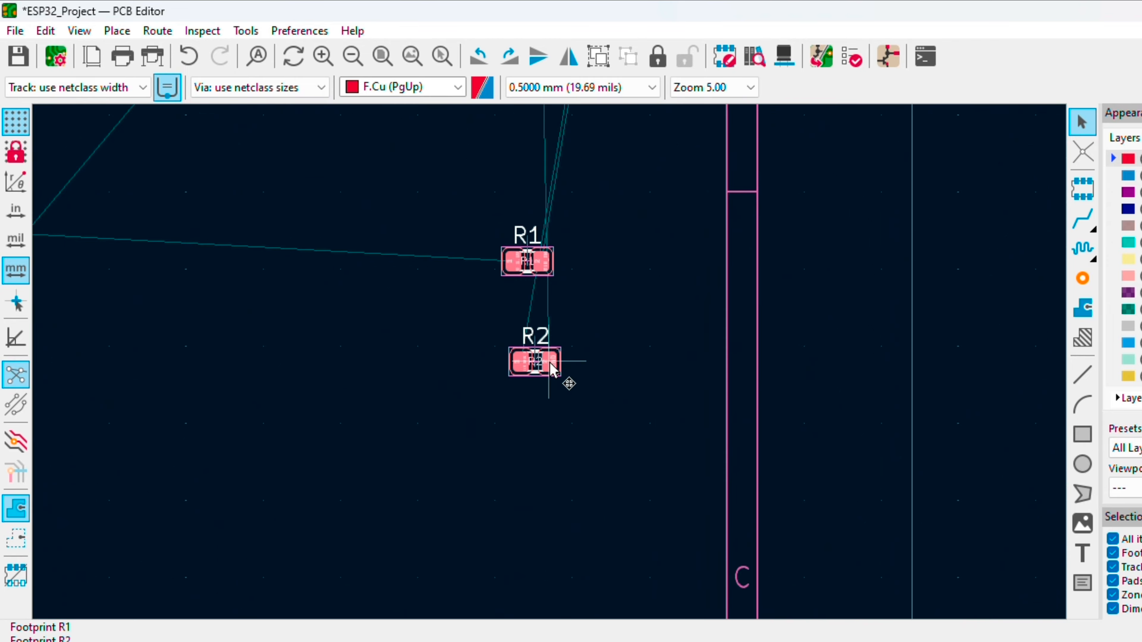
scroll(549, 364, down, 3)
scroll(550, 369, up, 1)
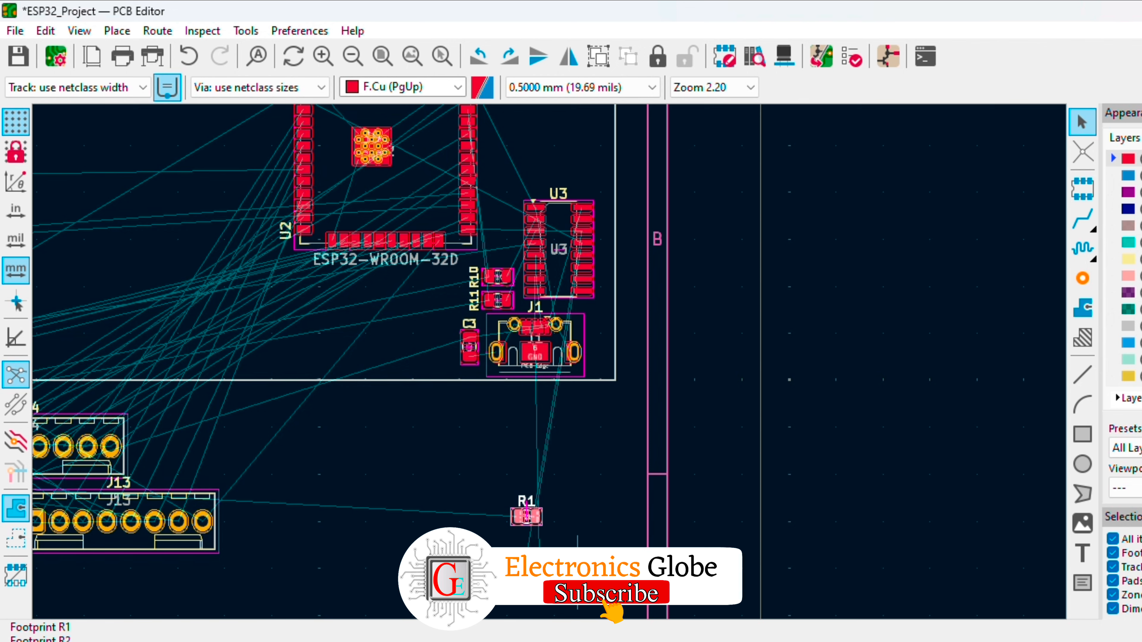
click(527, 519)
drag(528, 516, 620, 306)
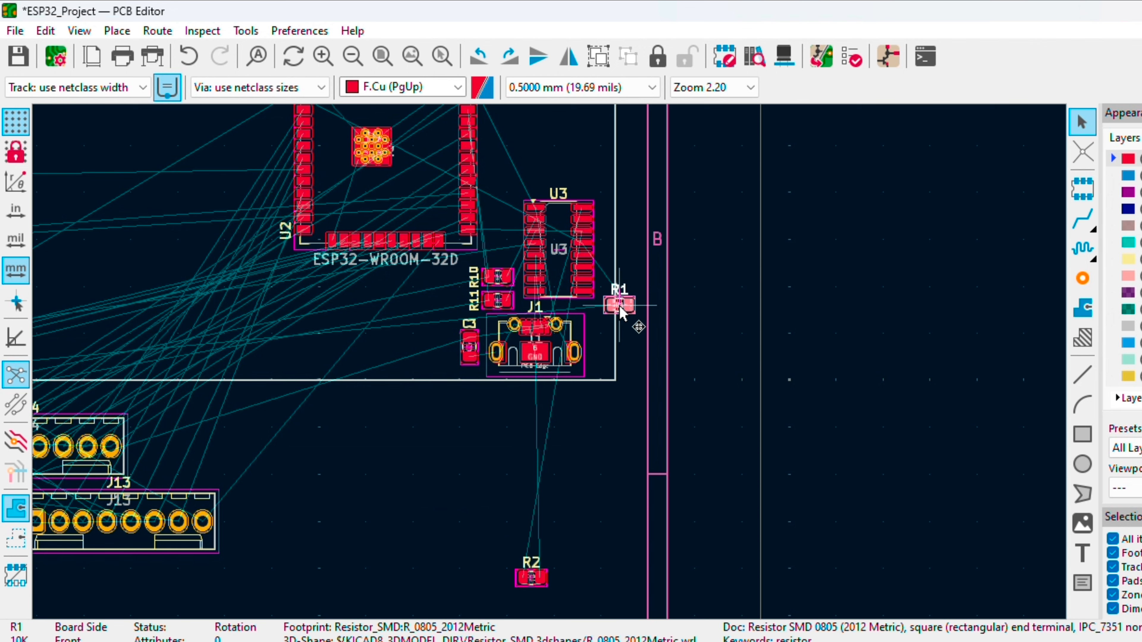
- Move R1 inside the board outline alongside U3's pads 12 to 14, and rotate it 90° so pad 2 faces up
scroll(620, 307, up, 4)
scroll(550, 363, down, 1)
scroll(550, 369, up, 3)
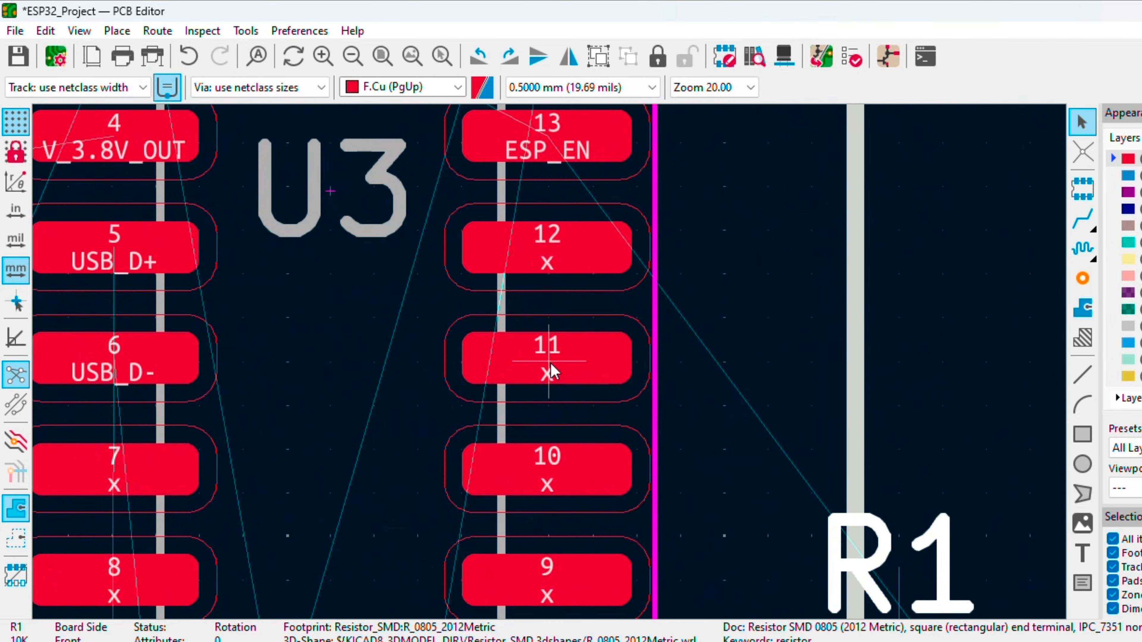
scroll(551, 370, down, 1)
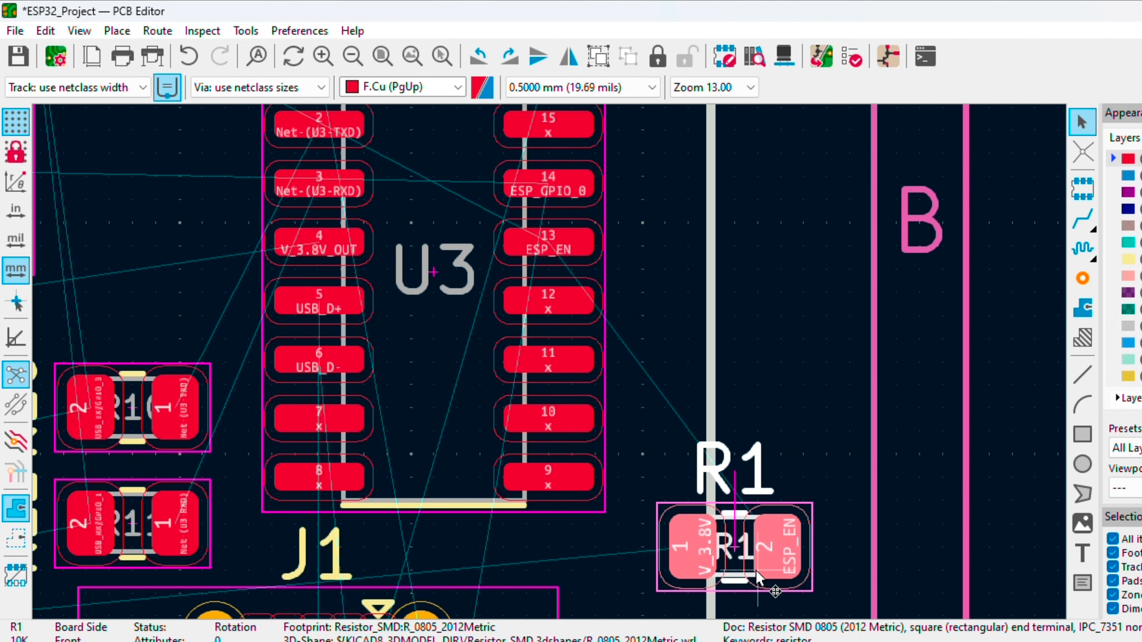
drag(780, 552, 714, 253)
scroll(714, 253, down, 3)
key(r)
scroll(550, 362, up, 3)
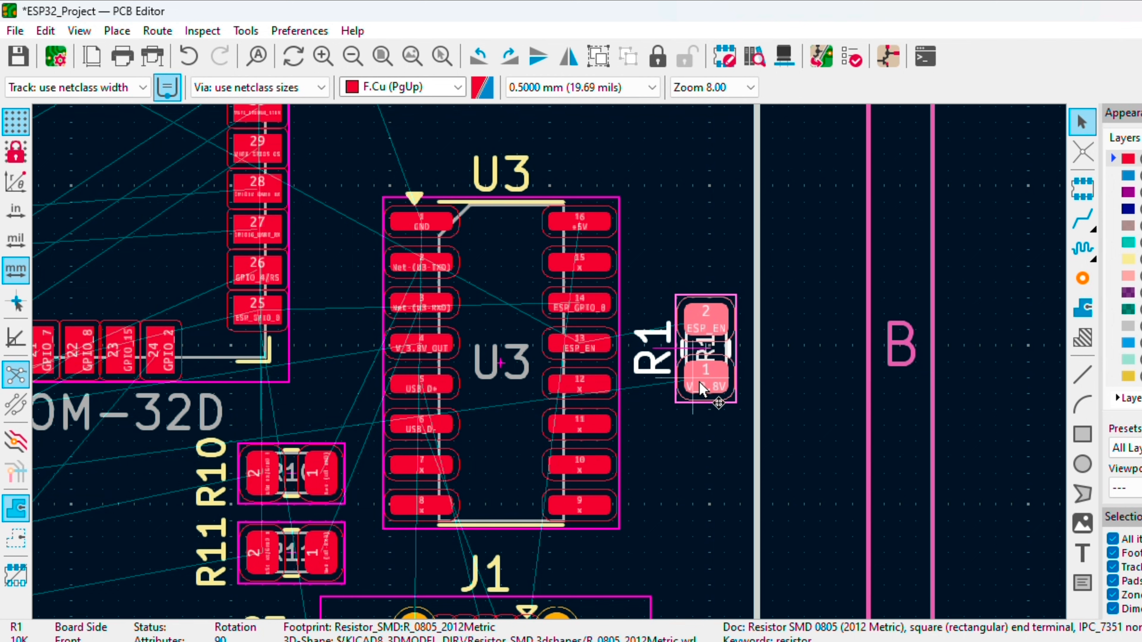
- Rotate R1's reference text to horizontal and place it centered directly above the resistor
click(663, 370)
key(r)
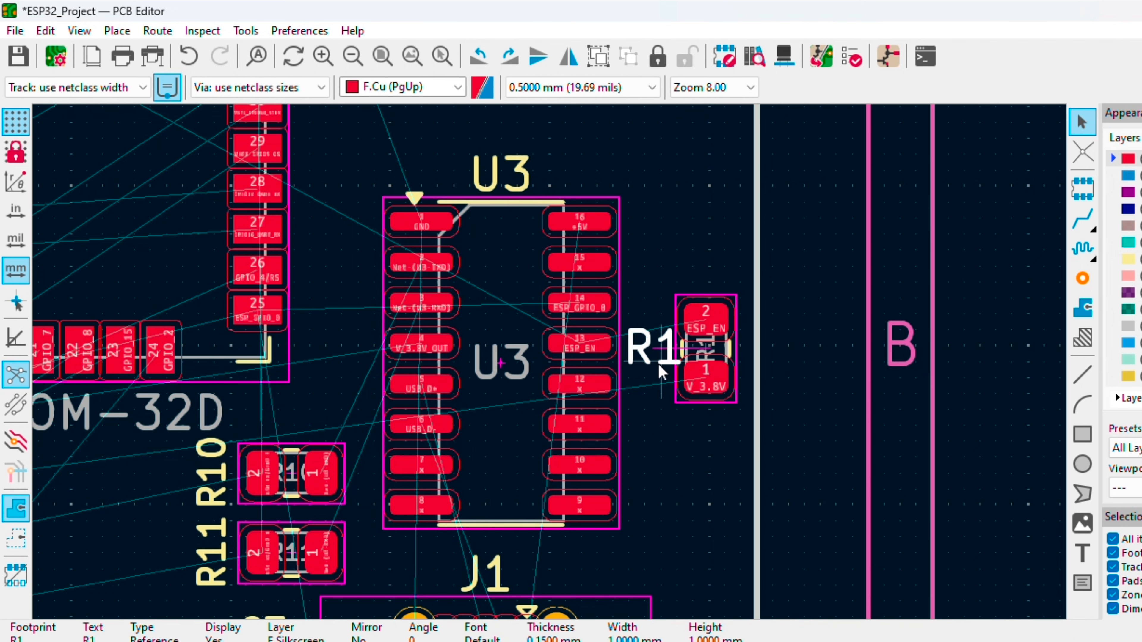
drag(646, 356, 704, 273)
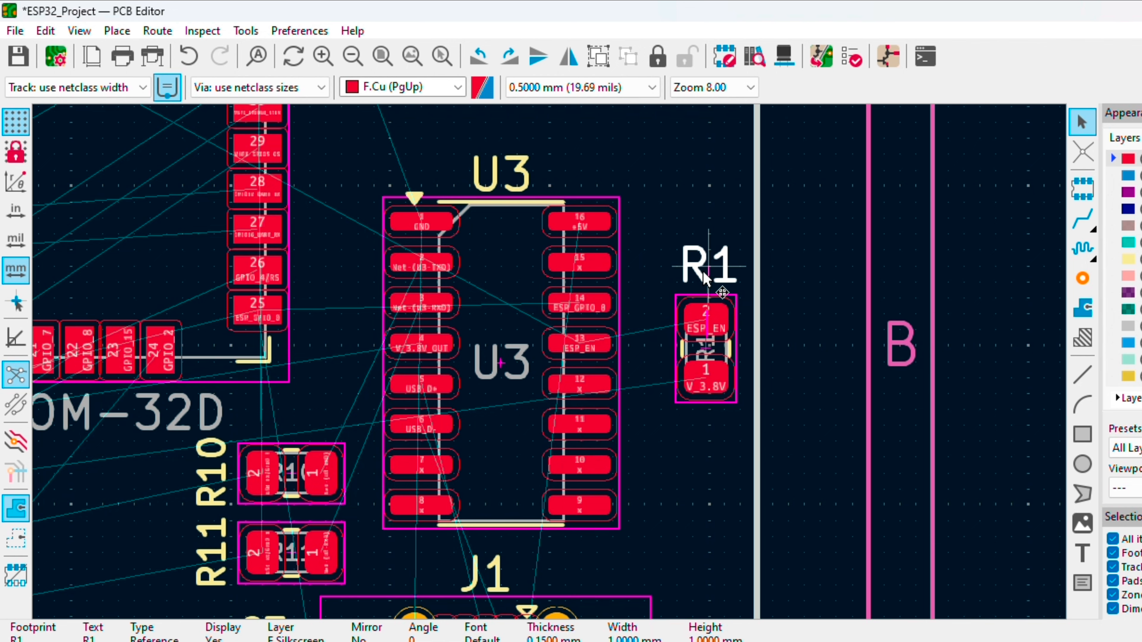
- Move resistor R2 from below the board to the board's right edge, just under R1
scroll(703, 276, down, 2)
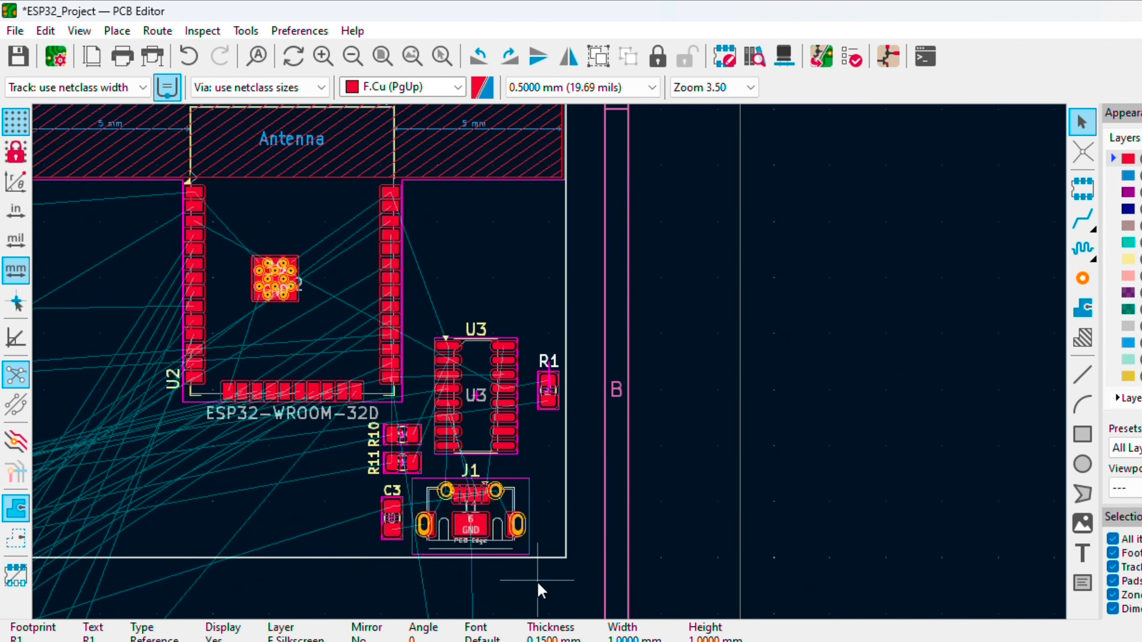
middle_drag(539, 558, 550, 362)
click(491, 552)
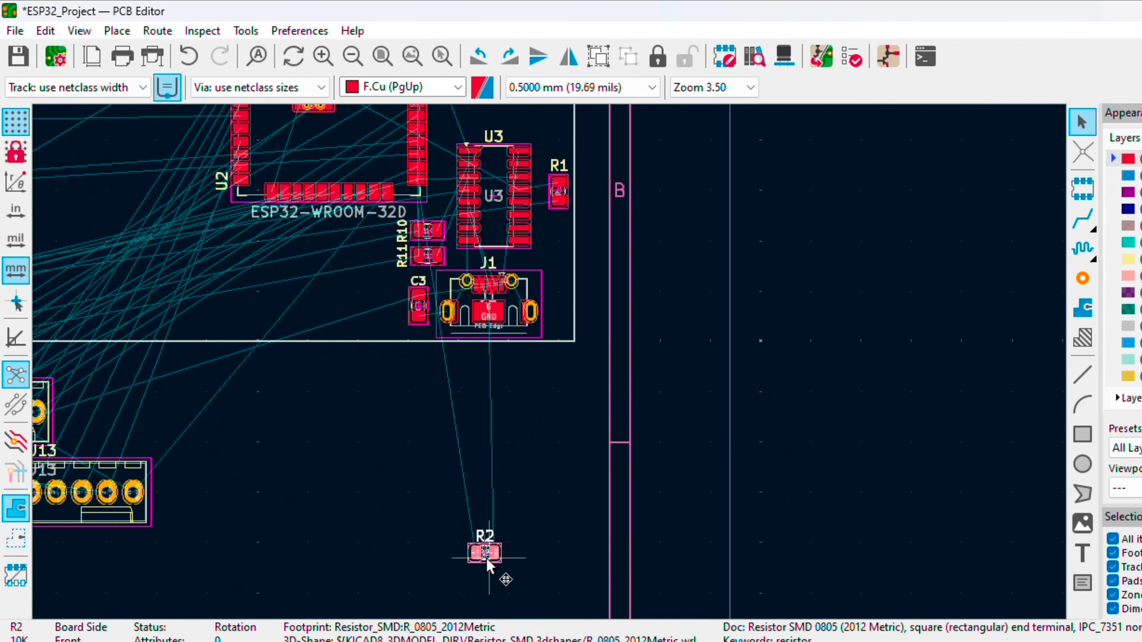
drag(491, 552, 567, 245)
click(568, 245)
scroll(568, 245, up, 8)
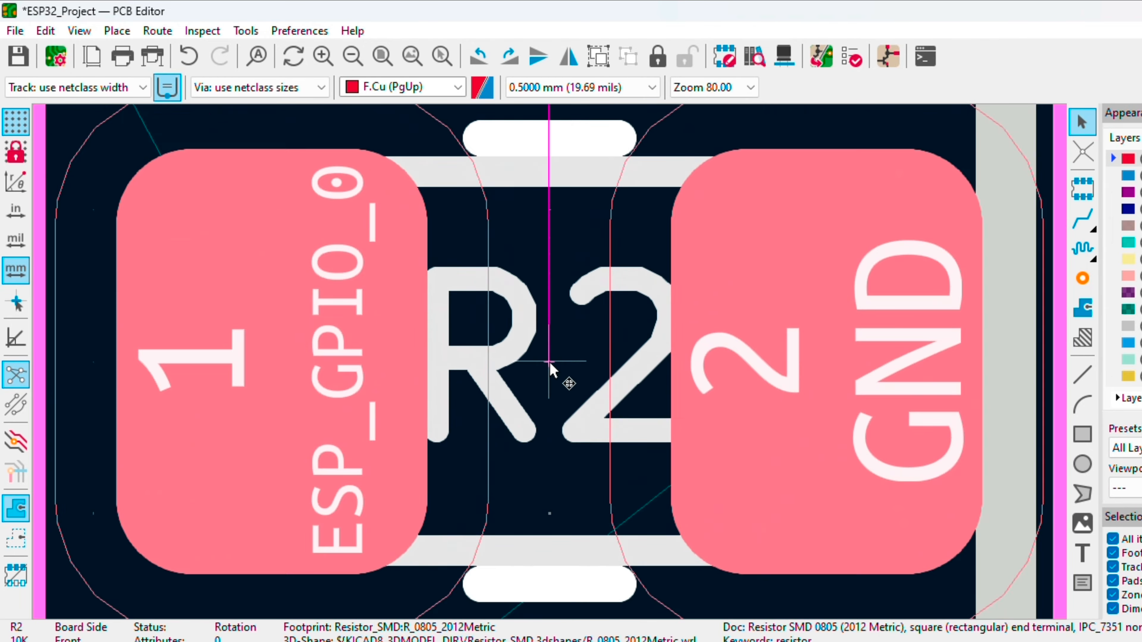
scroll(549, 362, down, 4)
- Rotate R2's reference text 90° and move it beyond the board's right edge
click(580, 266)
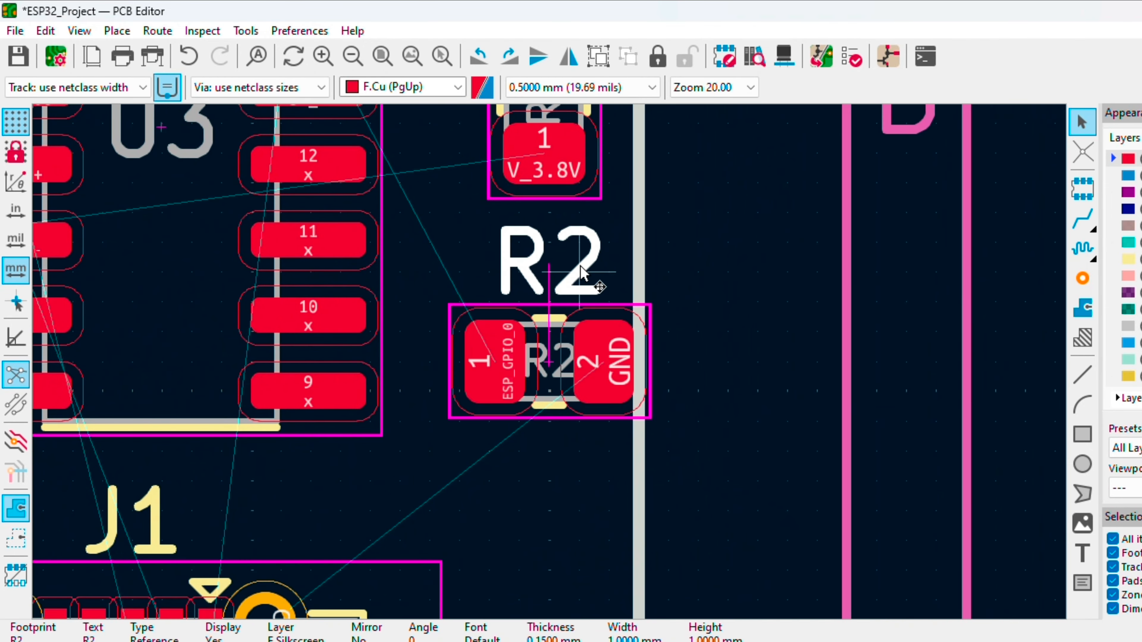
key(r)
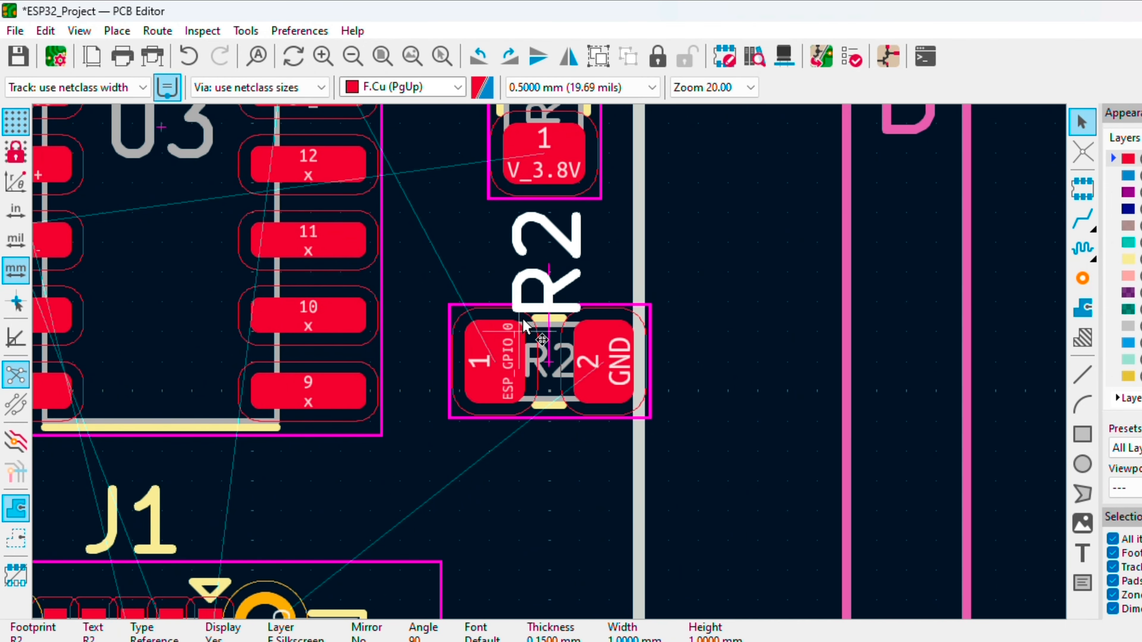
key(m)
click(725, 276)
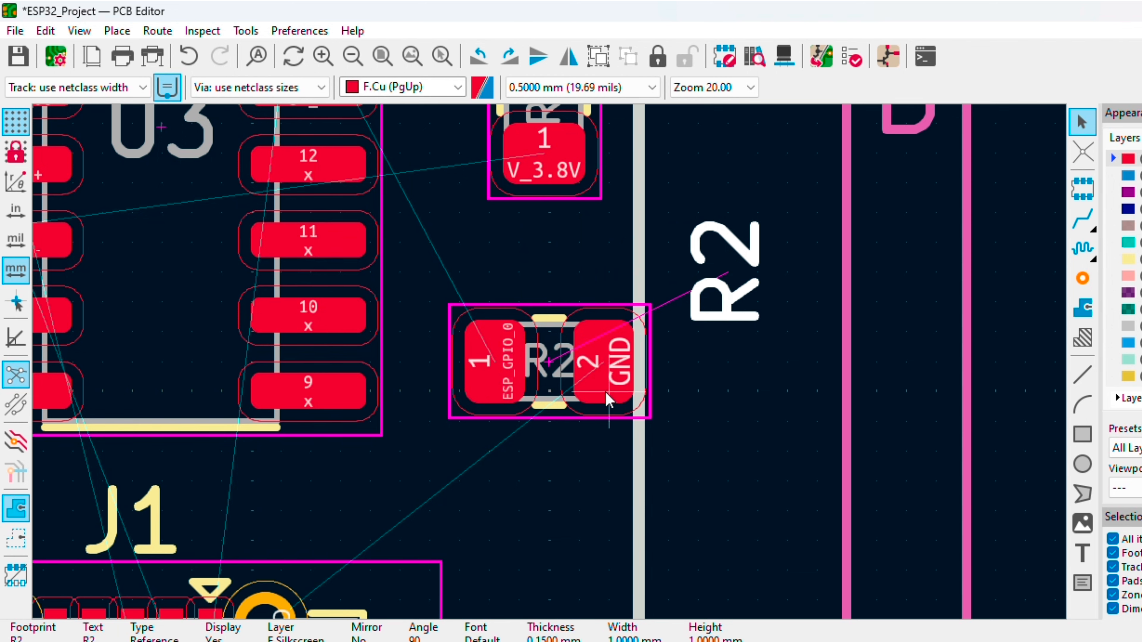
- Rotate R2 to -90° so its ESP_GPIO_0 pad faces up, and place it directly below R1
drag(607, 391, 592, 446)
key(m)
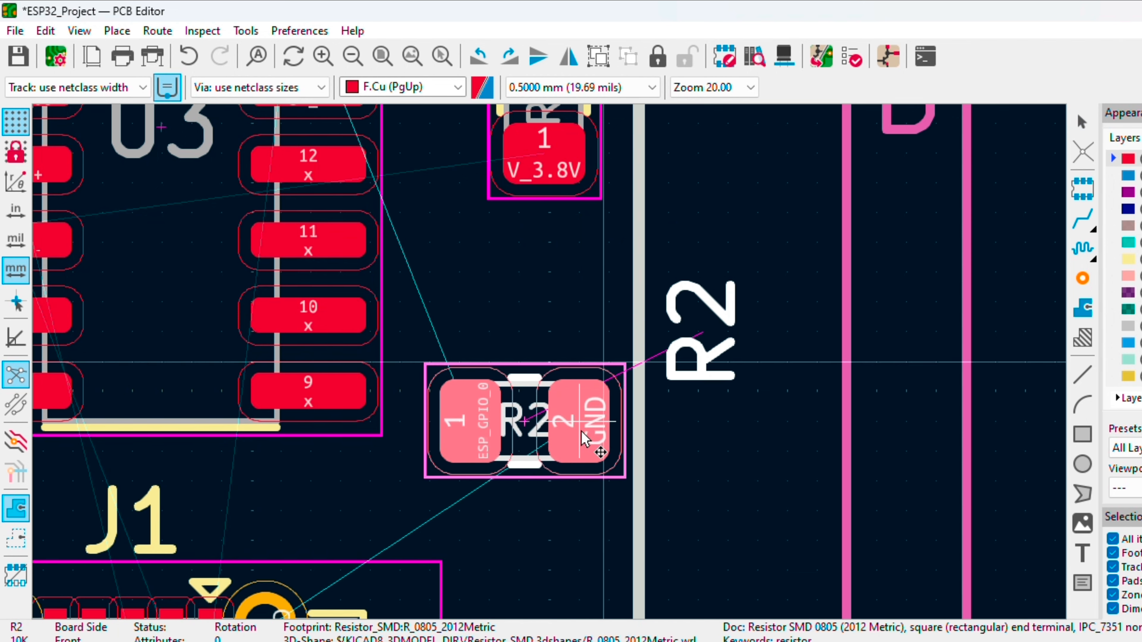
click(592, 307)
key(r)
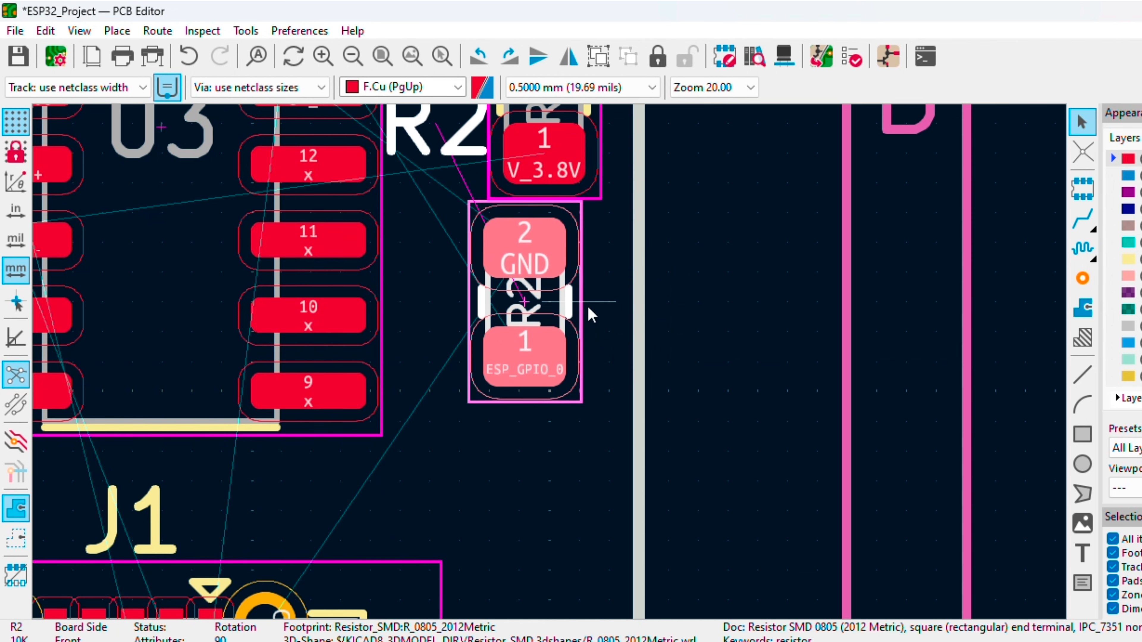
key(r)
key(r)
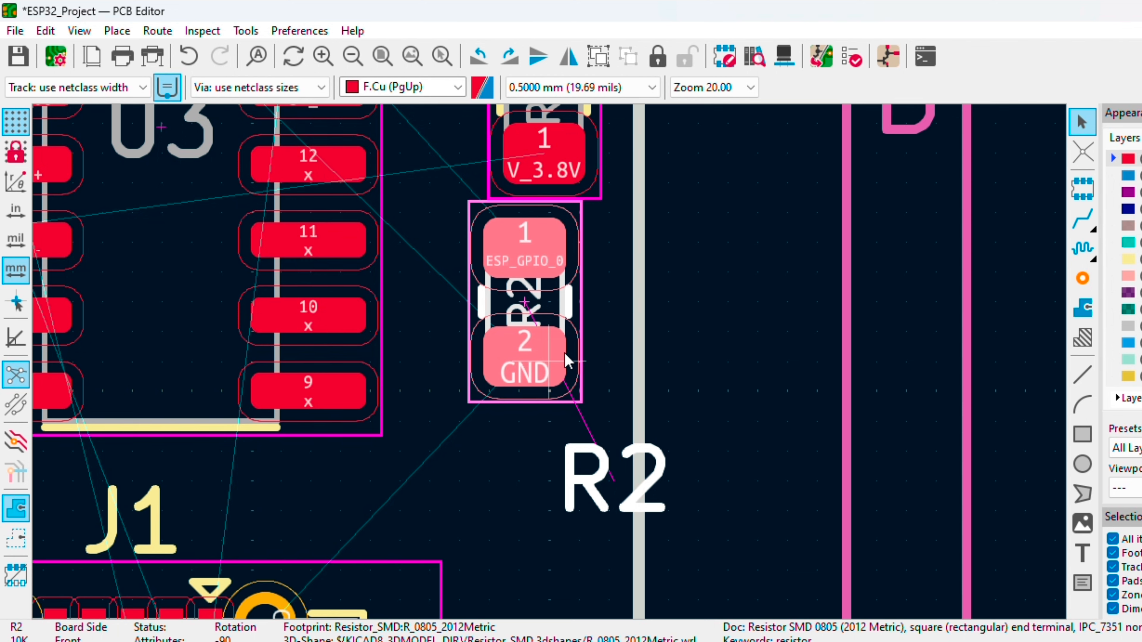
key(m)
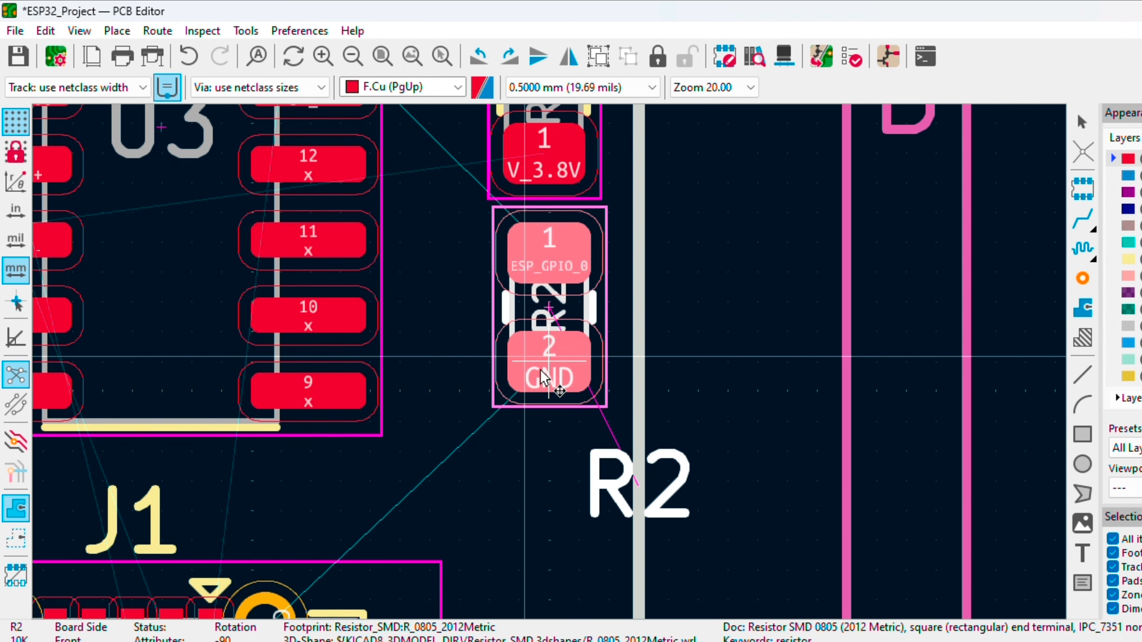
click(544, 377)
- Move R2's reference text to a centered position directly below the resistor
drag(603, 490, 551, 453)
scroll(550, 363, down, 5)
scroll(551, 366, up, 5)
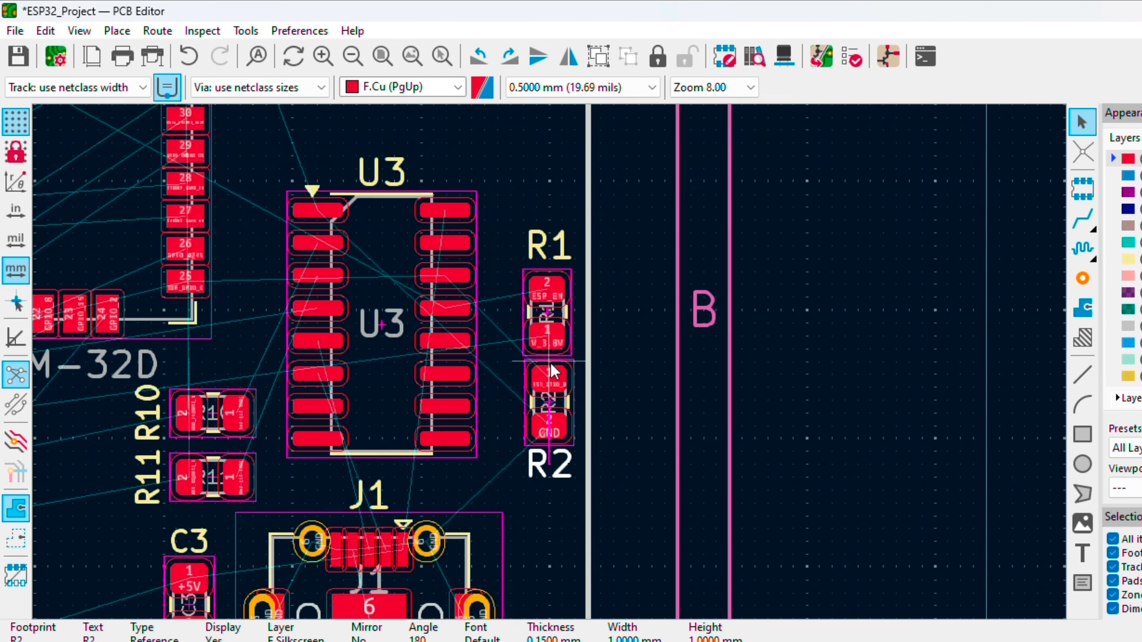
- Try to nudge R2 sideways into line with R1
scroll(551, 365, down, 1)
click(551, 364)
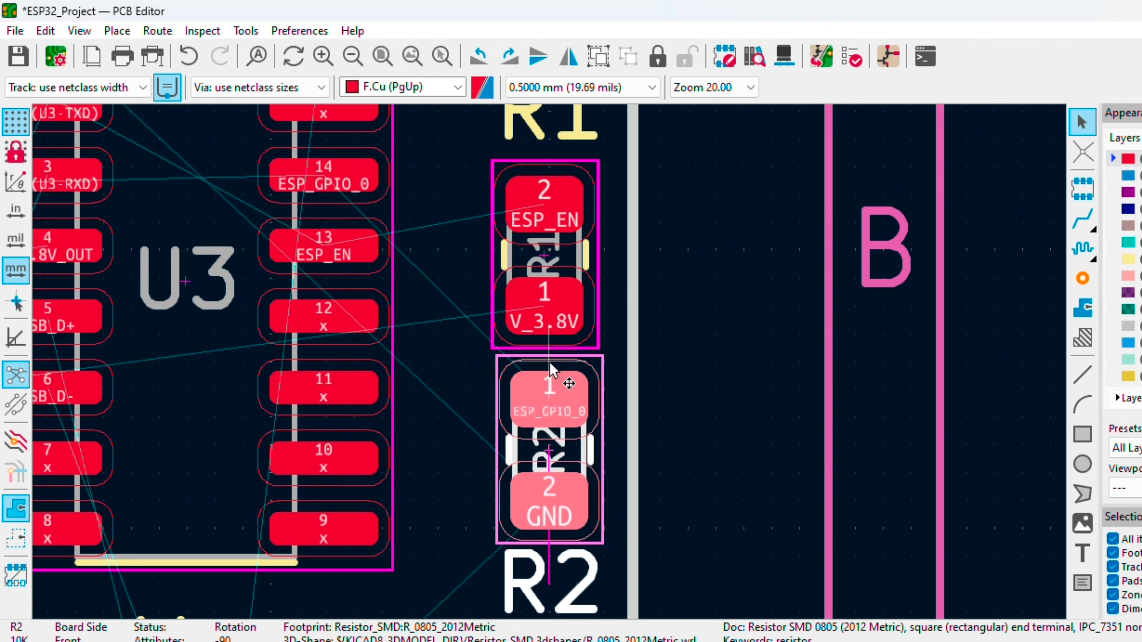
mouse_move(549, 399)
mouse_down()
mouse_move(529, 400)
mouse_move(545, 402)
mouse_up()
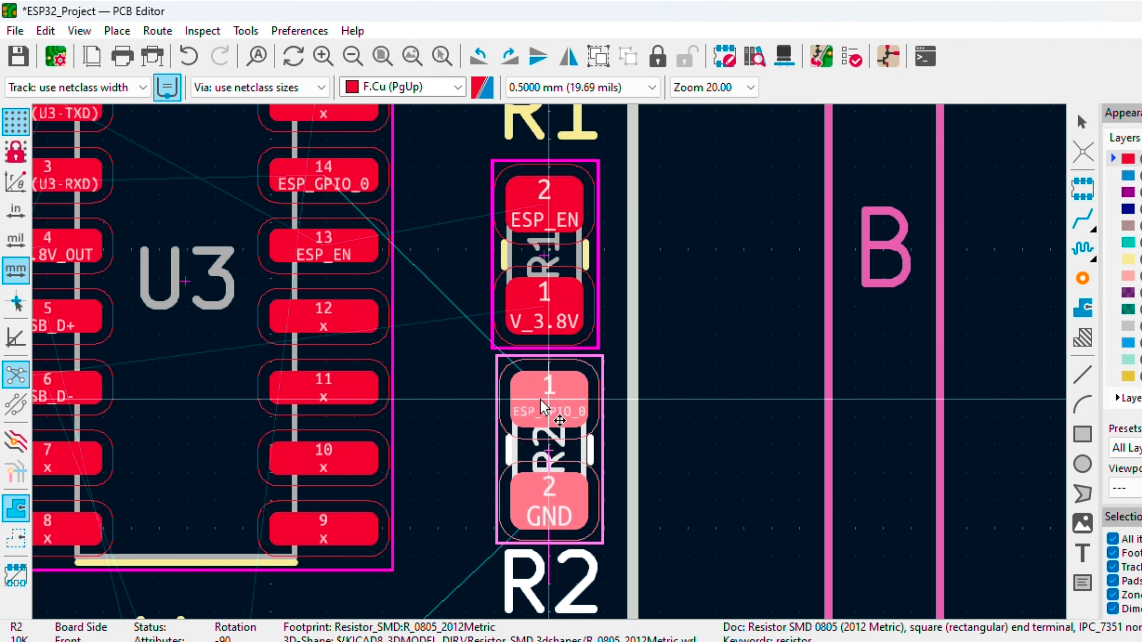
click(454, 458)
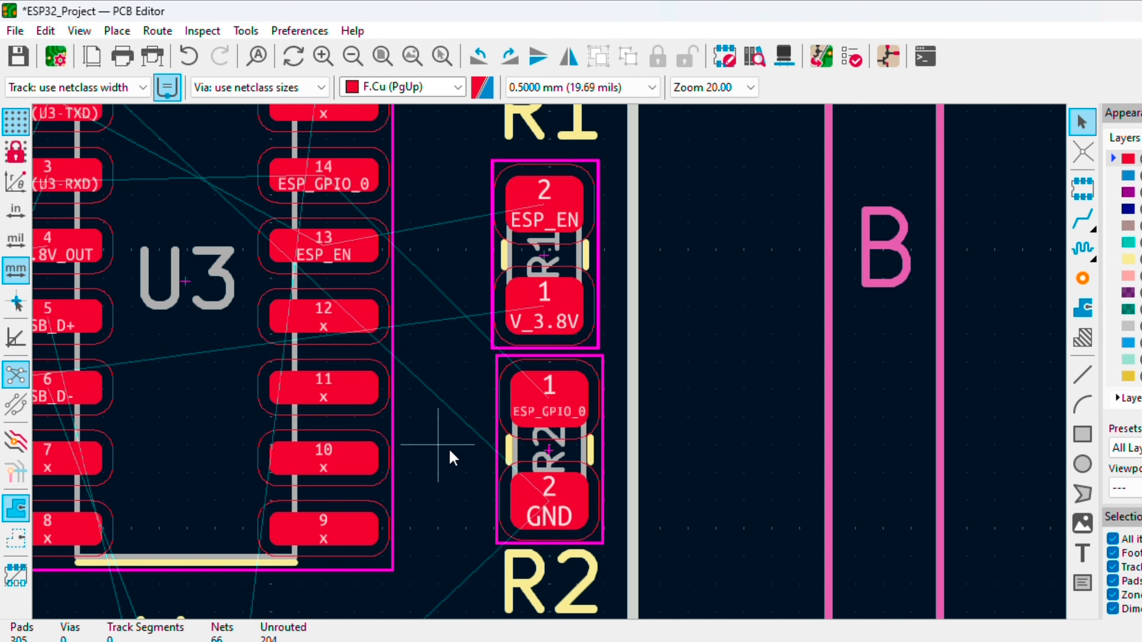
- Search the board for j4, and move connector J4 to the board's lower edge beside C3
scroll(549, 367, down, 5)
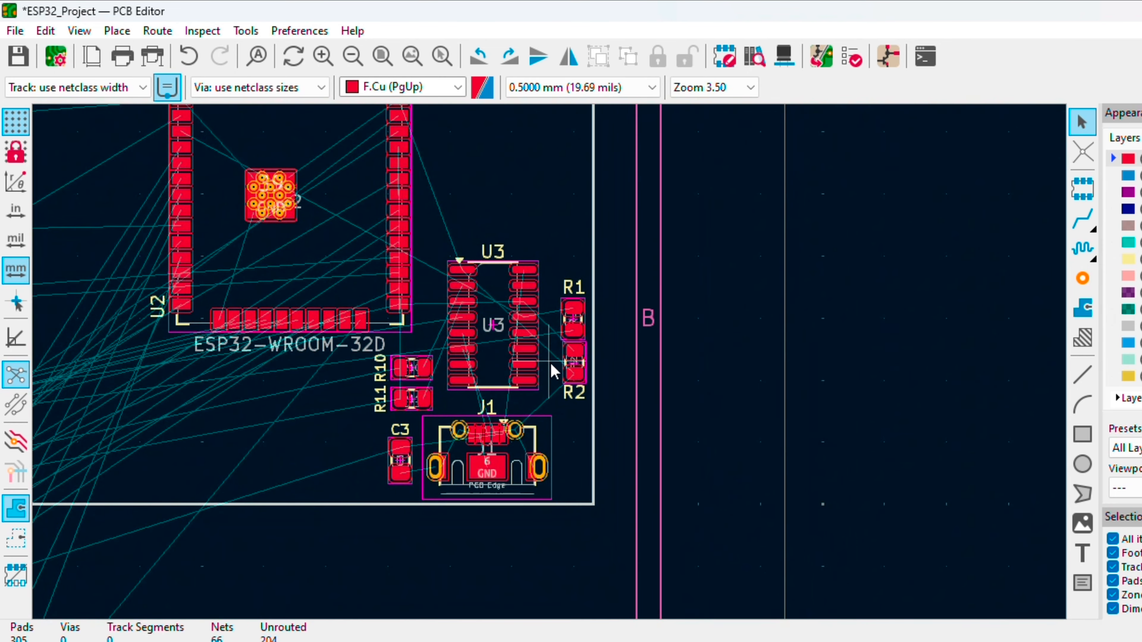
key(ctrl+f)
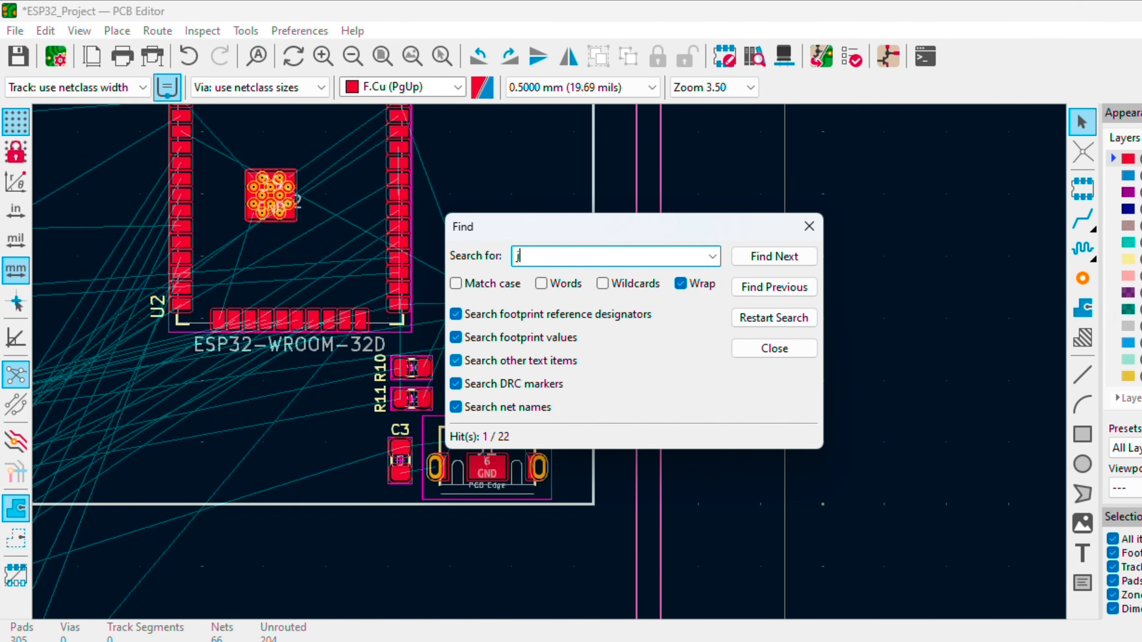
key(Return)
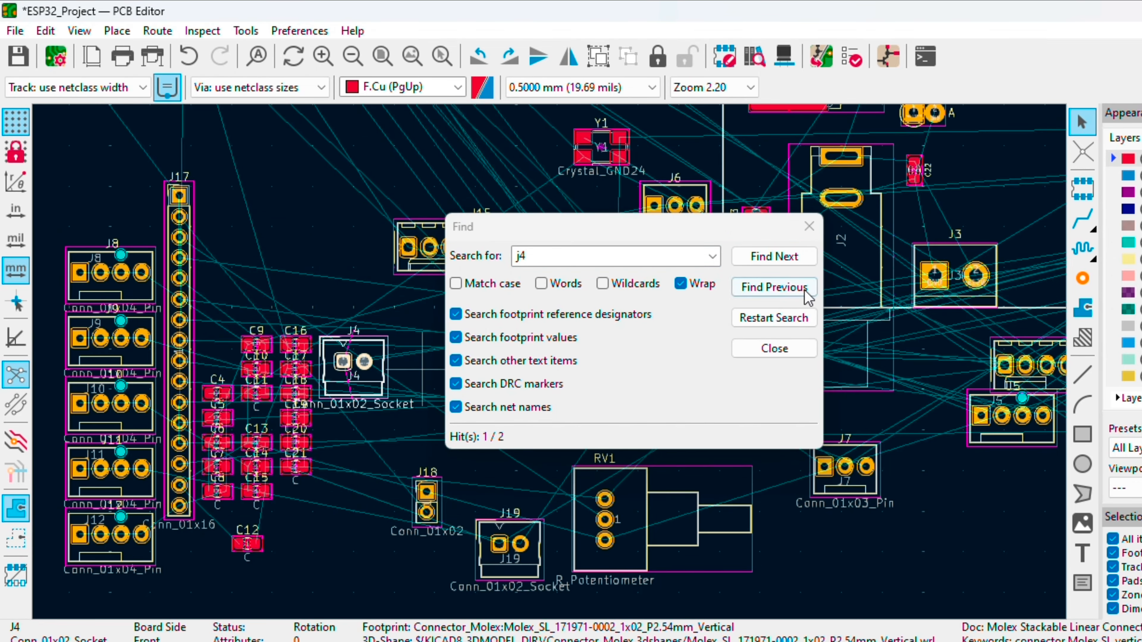
click(808, 227)
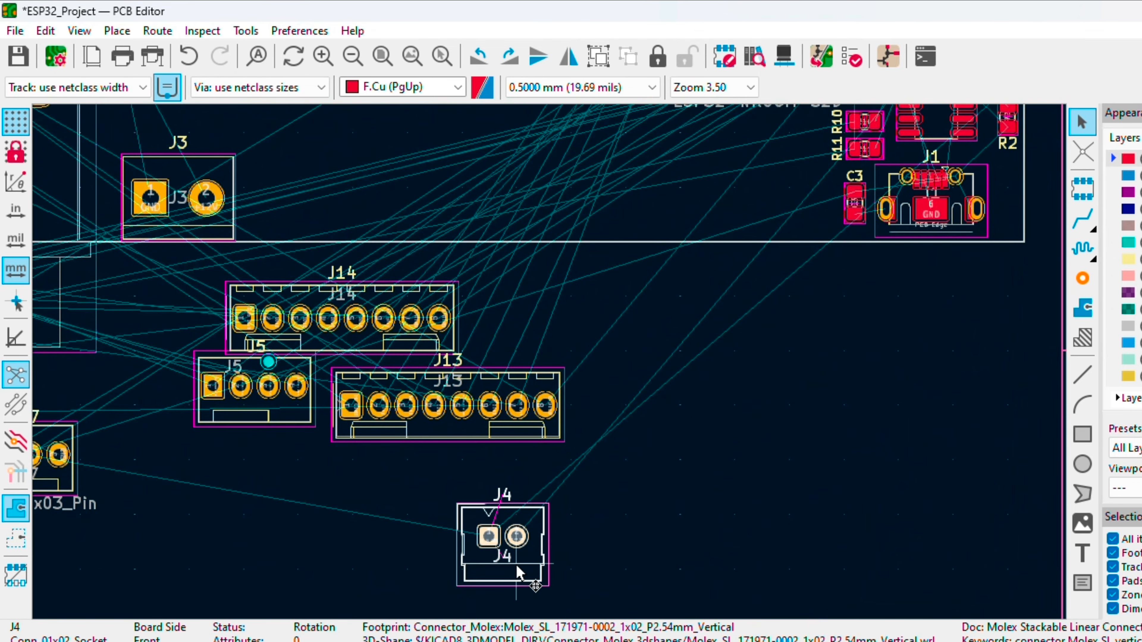
drag(516, 565, 553, 371)
scroll(733, 225, down, 2)
scroll(563, 322, up, 2)
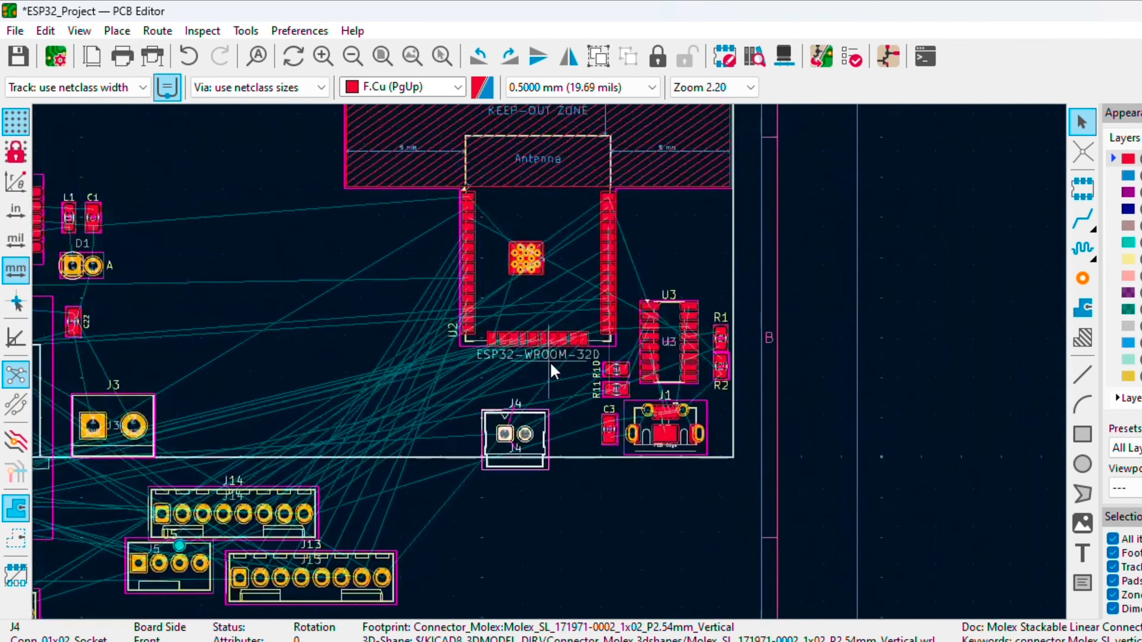
- Rotate connector J4 90° and place it above U3, close to the board's right edge below the antenna keep-out zone
drag(522, 469, 731, 207)
key(r)
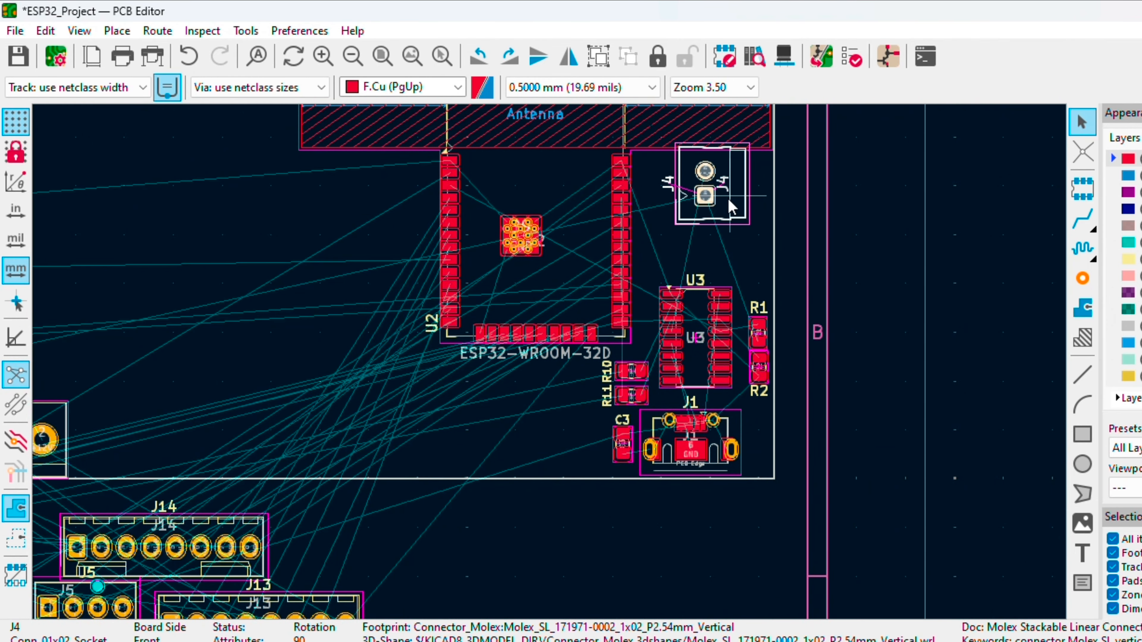
key(m)
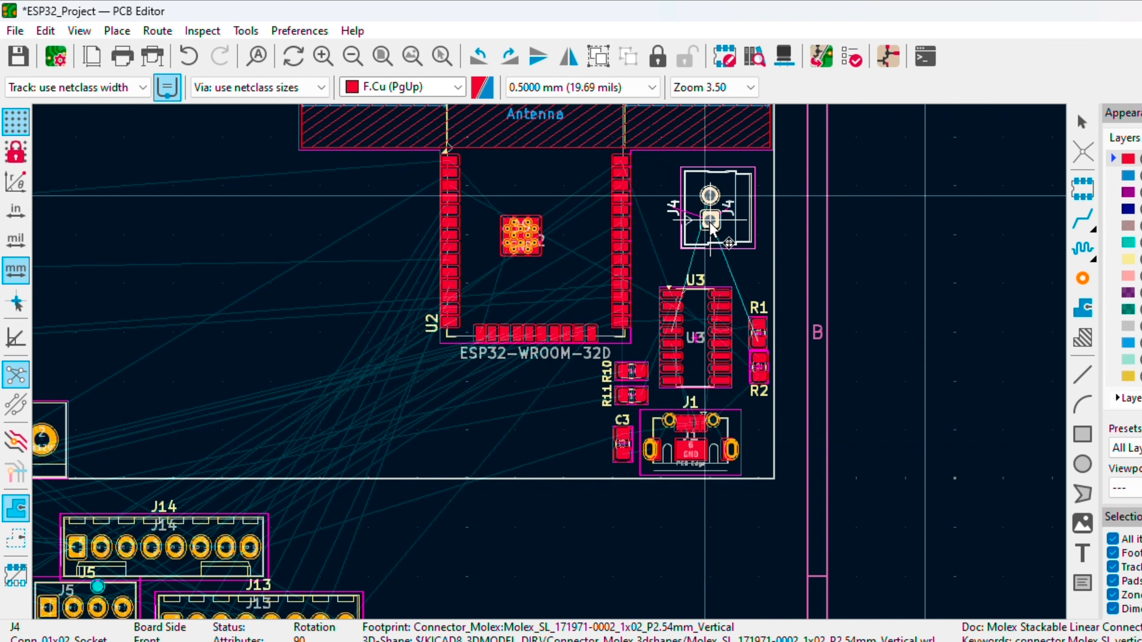
scroll(728, 241, up, 3)
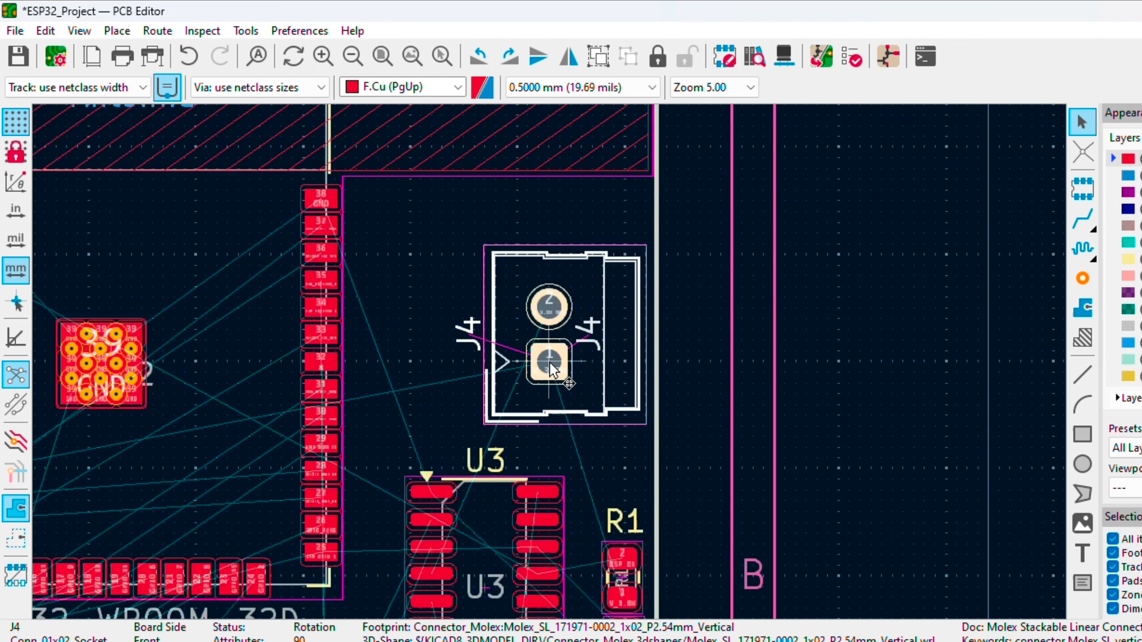
click(553, 389)
key(m)
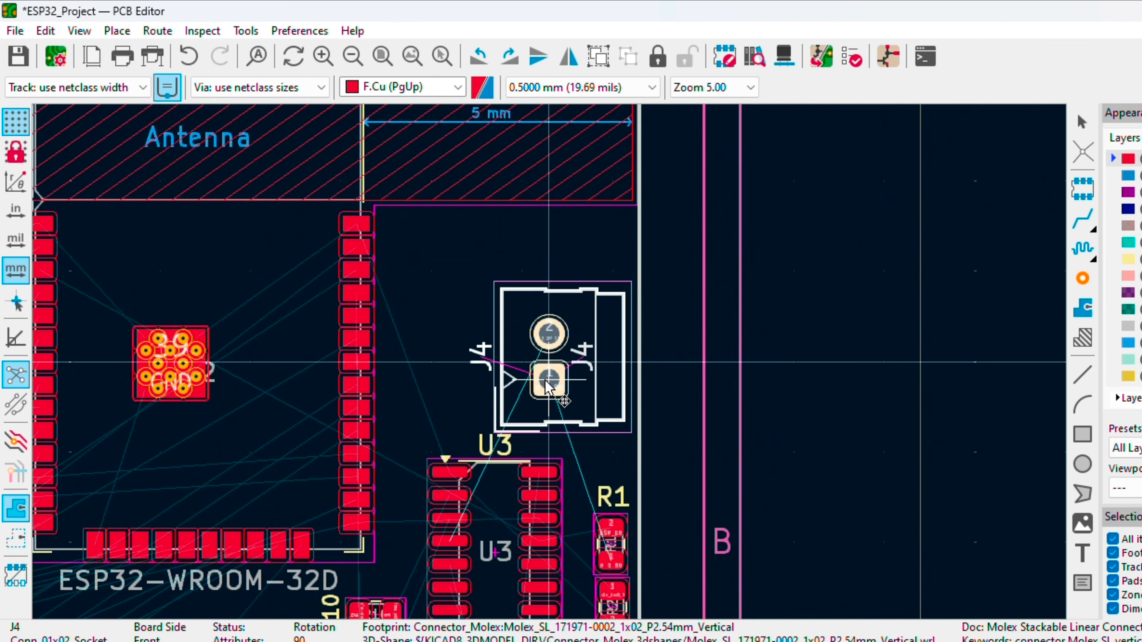
click(549, 380)
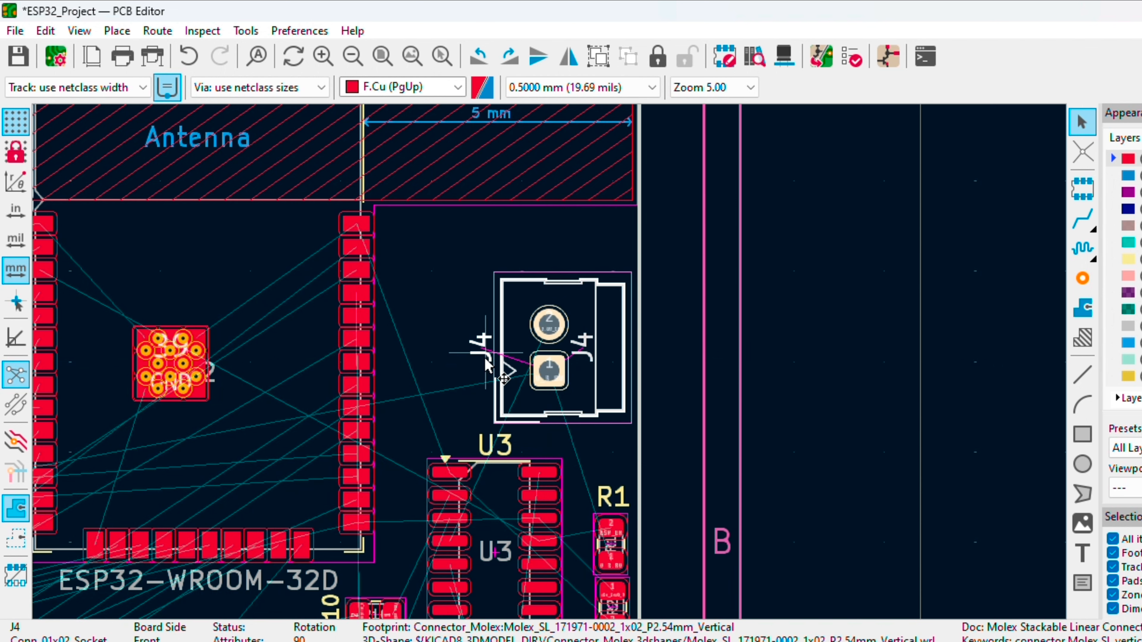
- Rotate J4's reference text to horizontal and place it just above the connector outline
click(482, 357)
key(r)
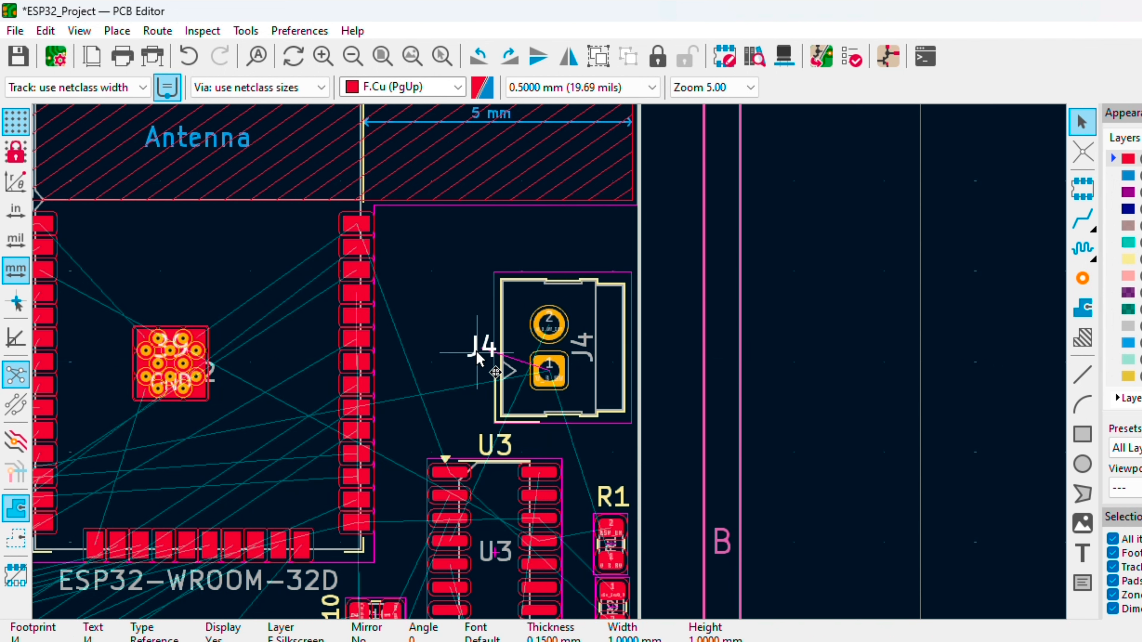
key(m)
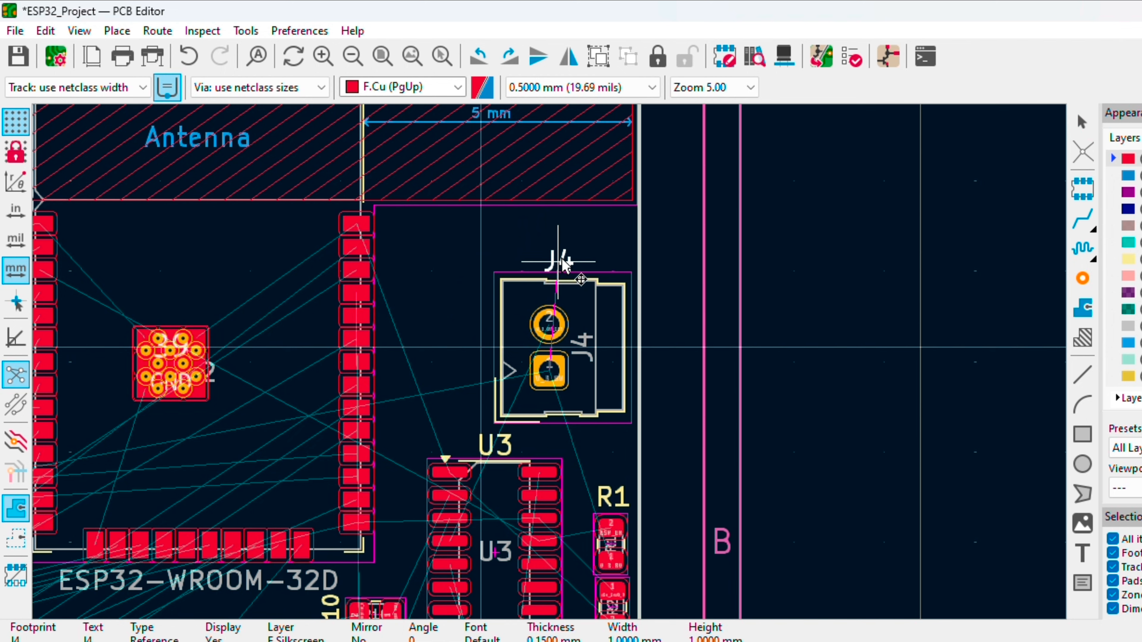
click(564, 264)
click(776, 416)
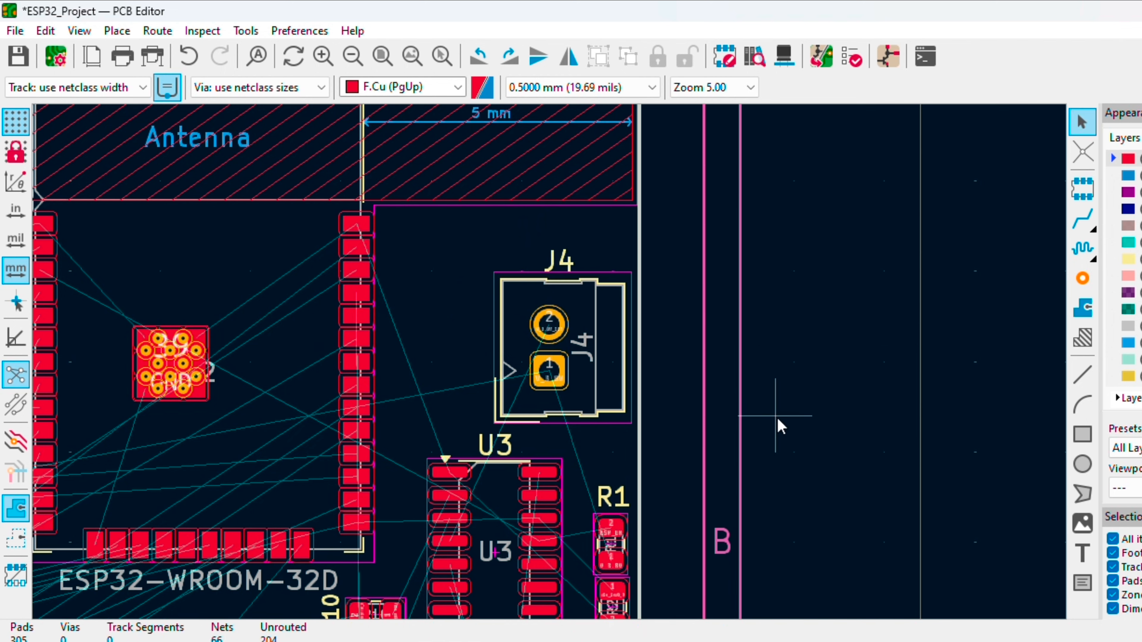
- Place J4's reference text slightly higher, with a clear gap above the connector outline
click(561, 269)
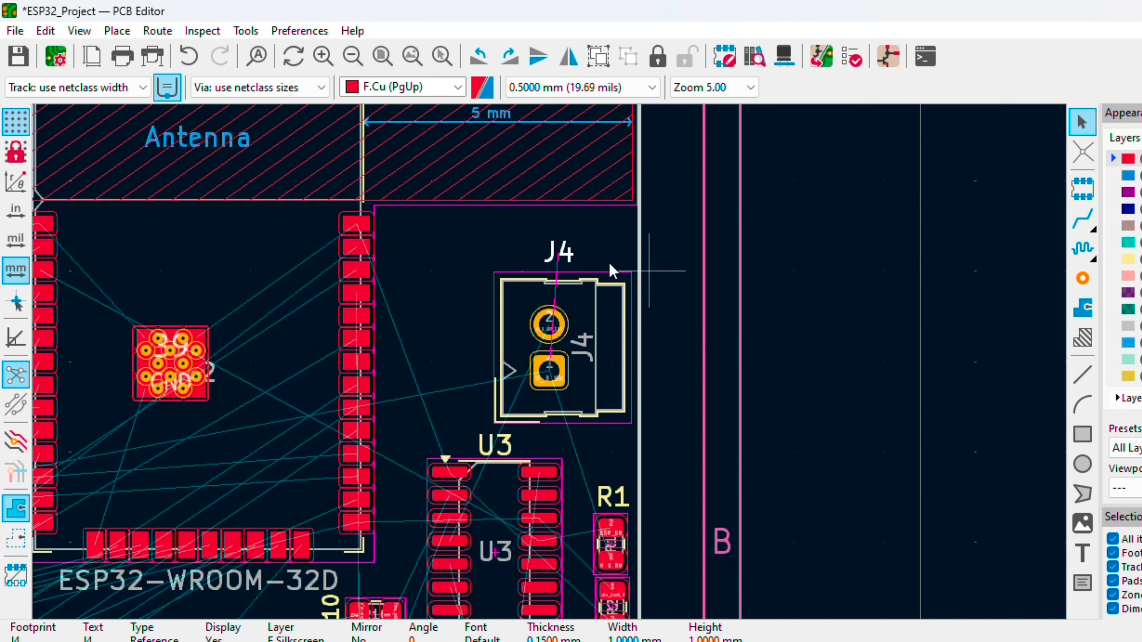
click(921, 400)
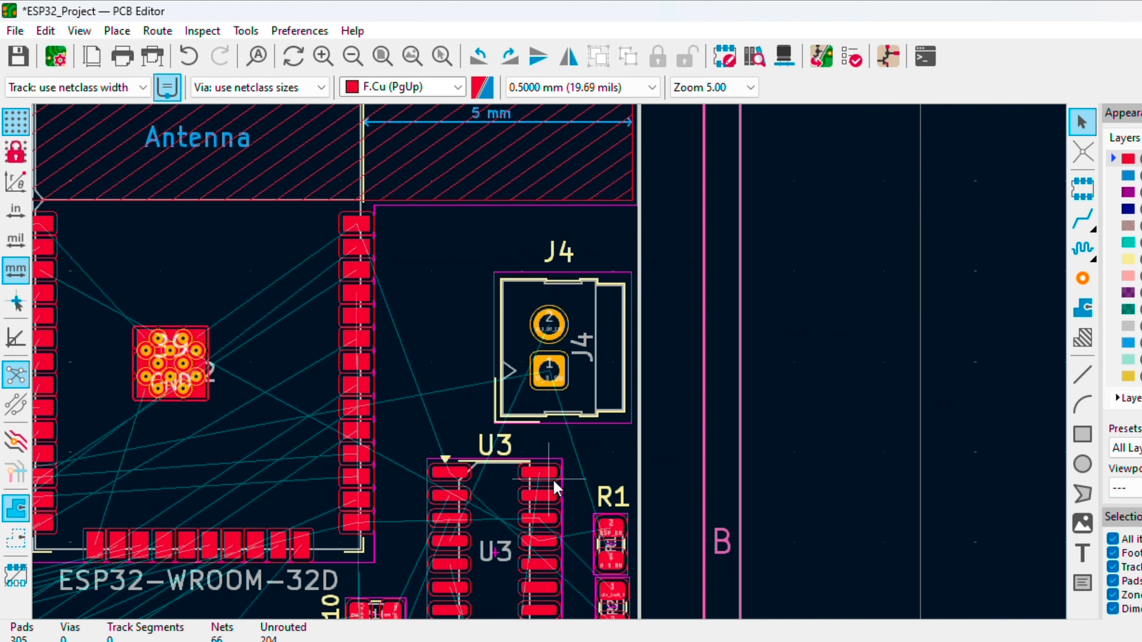
- Switch to the Schematic Editor and examine the Micro USB 2.0 Interface and LED Interface For UART circuits, including resistors R4 and R5
click(1057, 585)
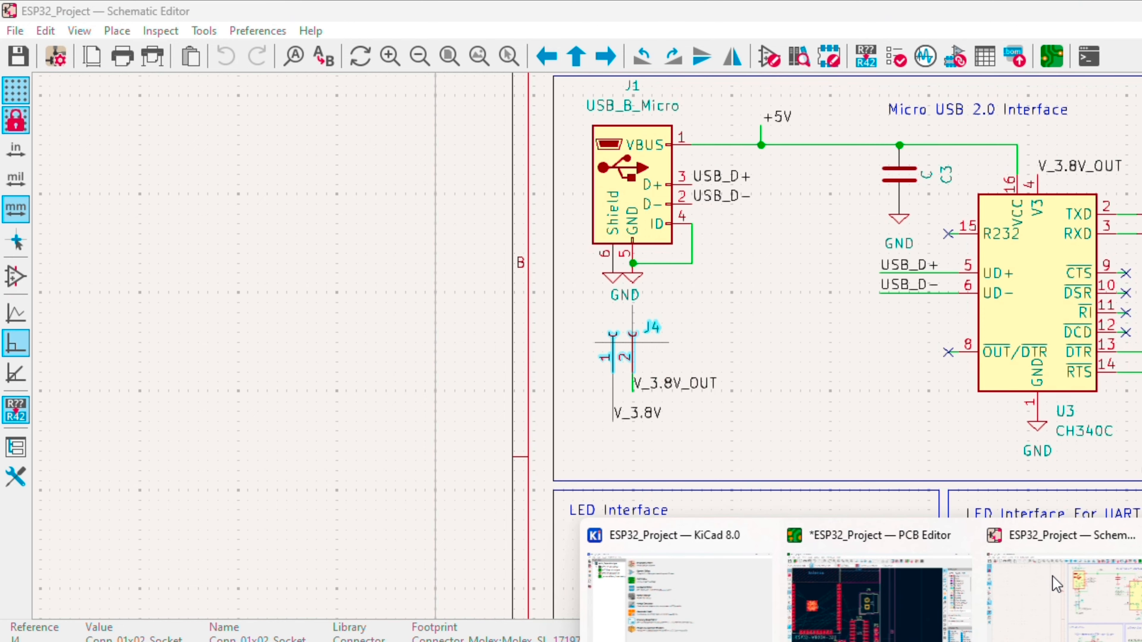
scroll(683, 332, down, 5)
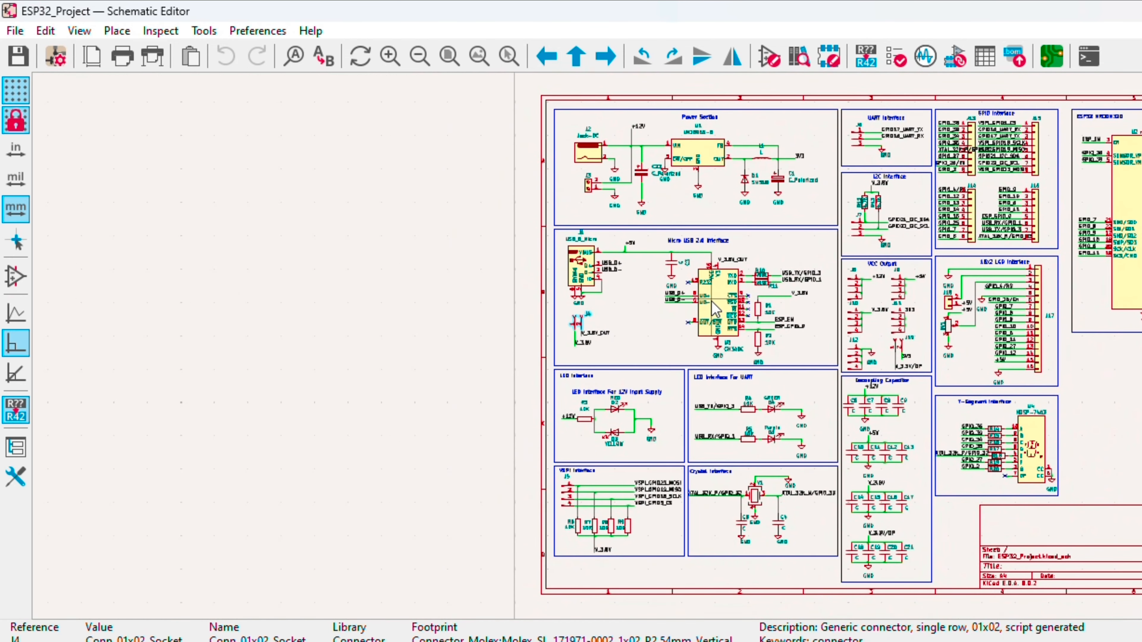
scroll(715, 309, up, 4)
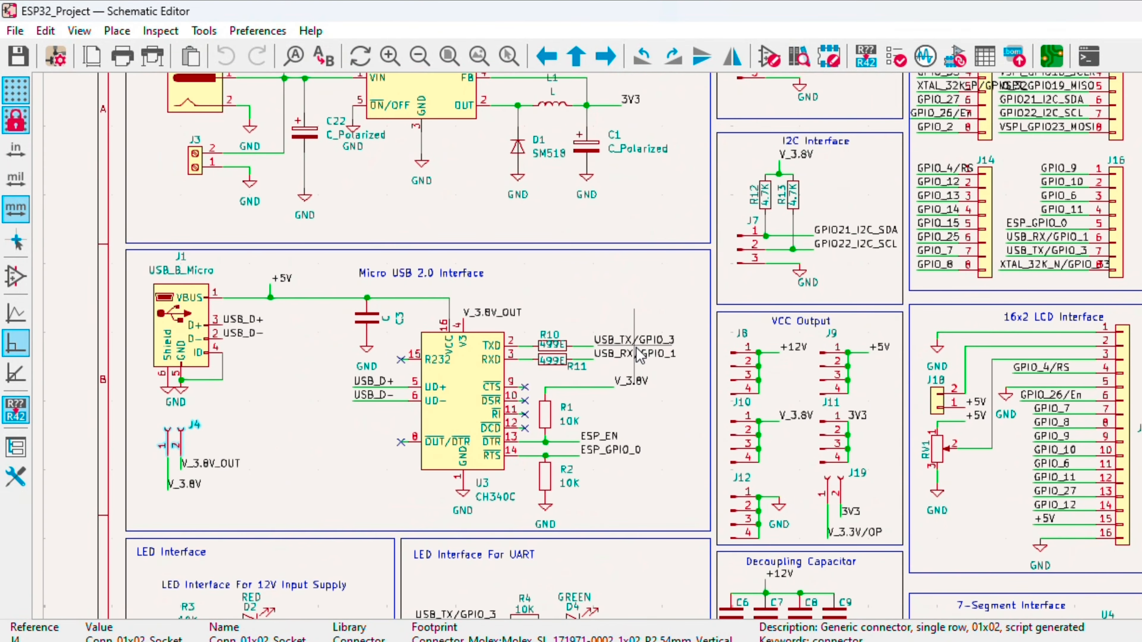
scroll(638, 355, down, 5)
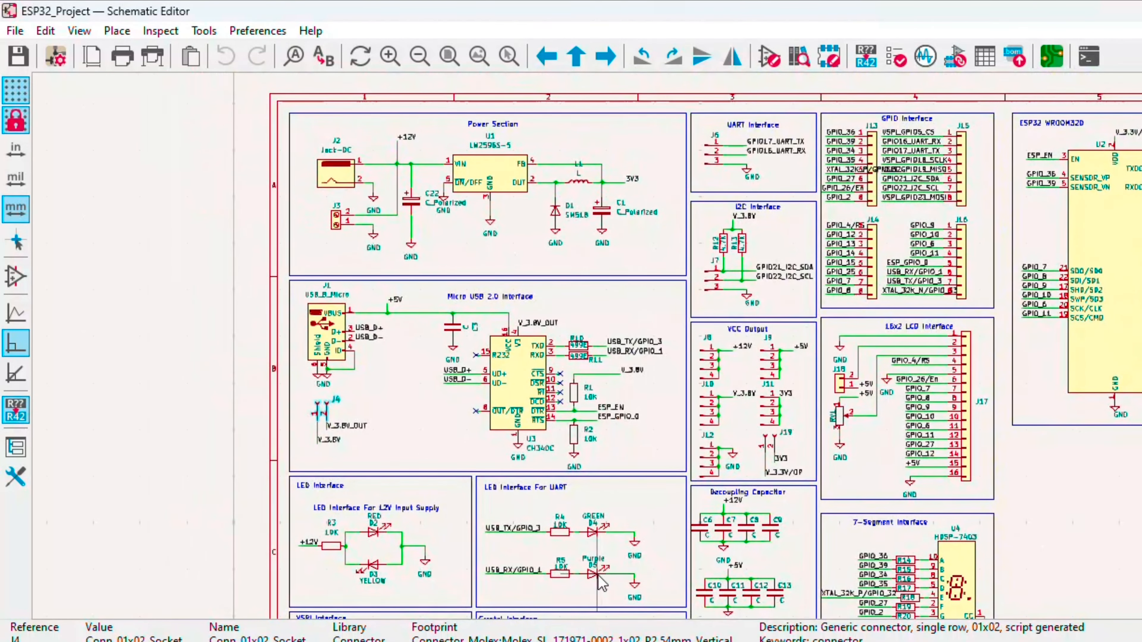
scroll(602, 585, up, 3)
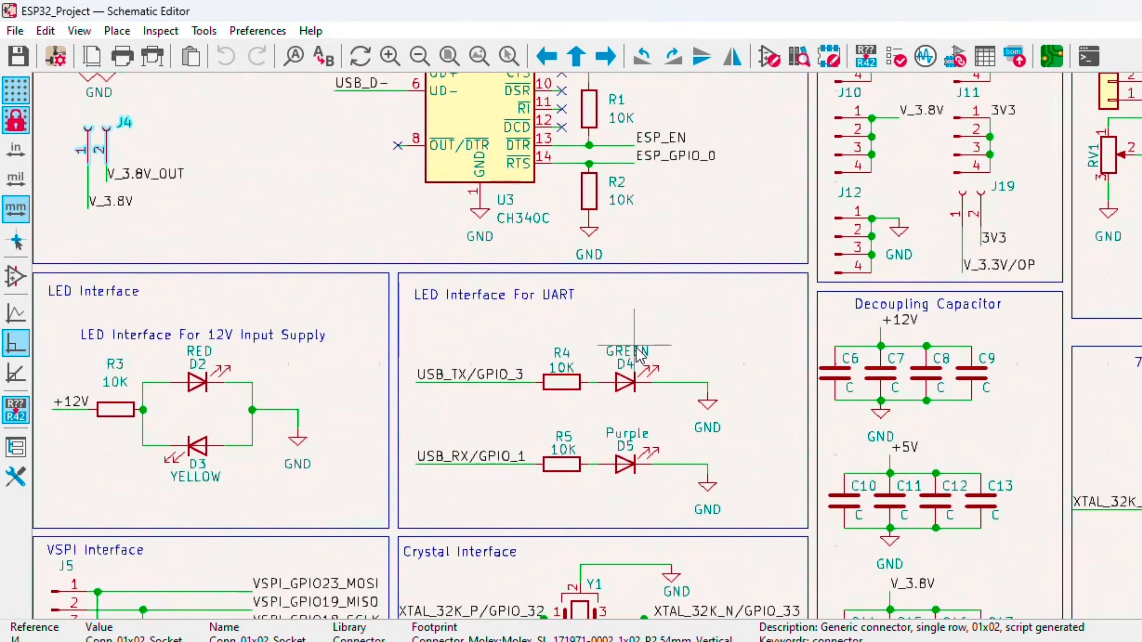
scroll(640, 355, down, 1)
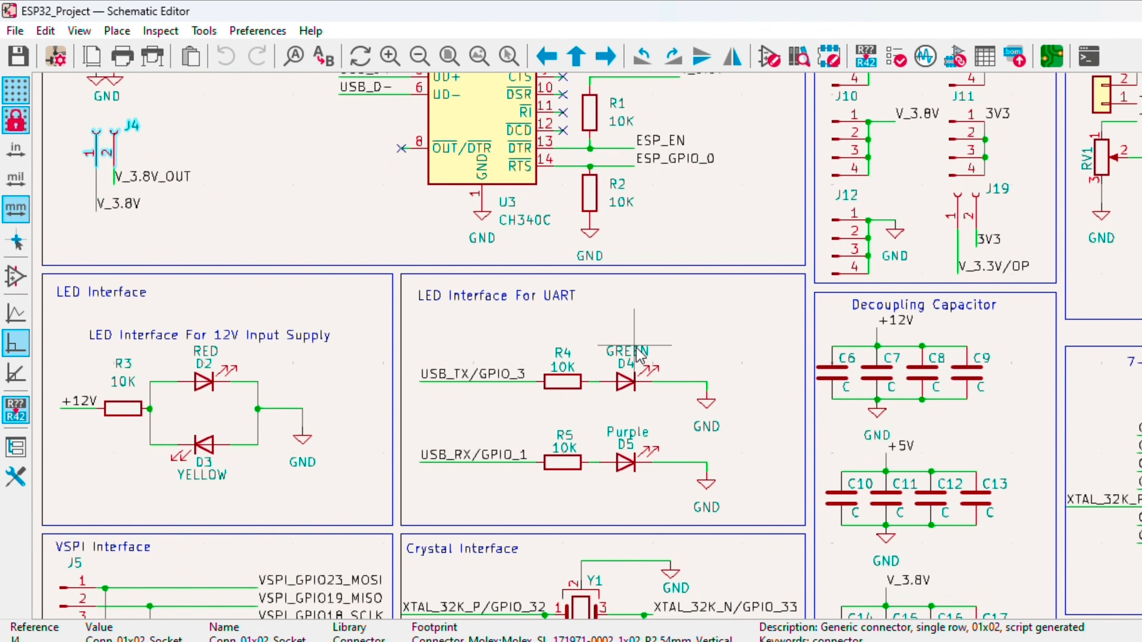
scroll(639, 355, down, 2)
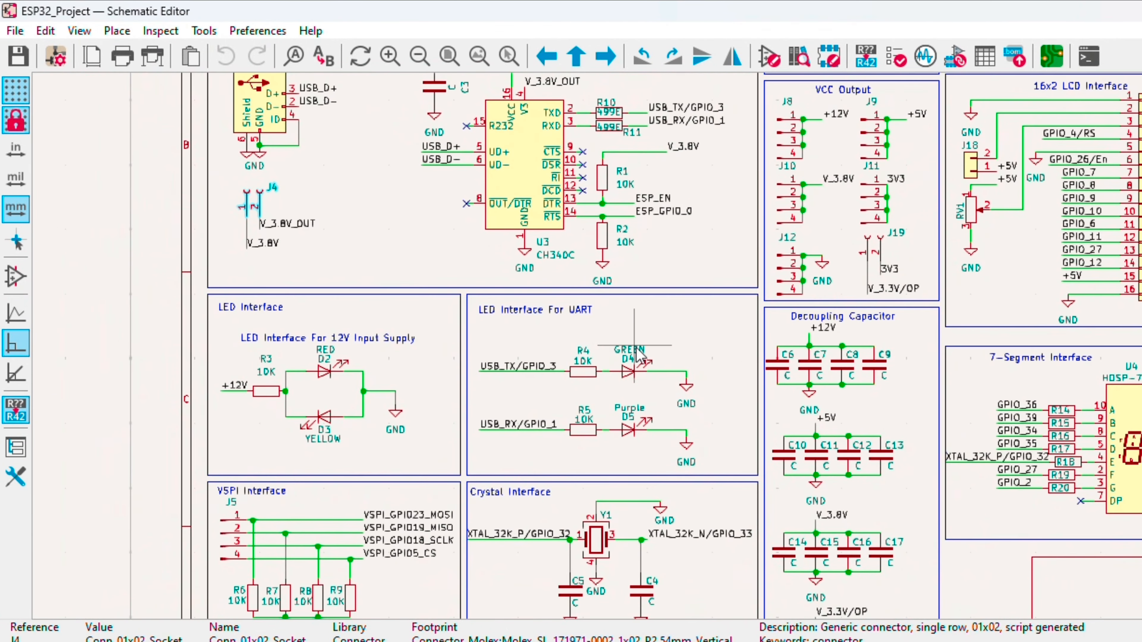
scroll(639, 356, up, 2)
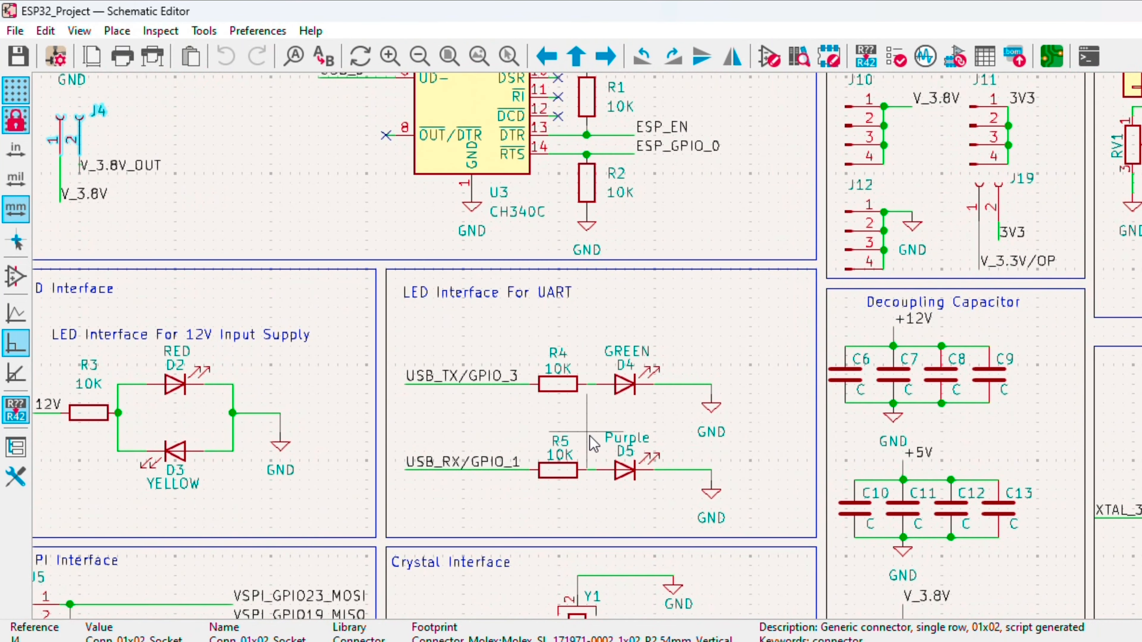
scroll(593, 466, down, 3)
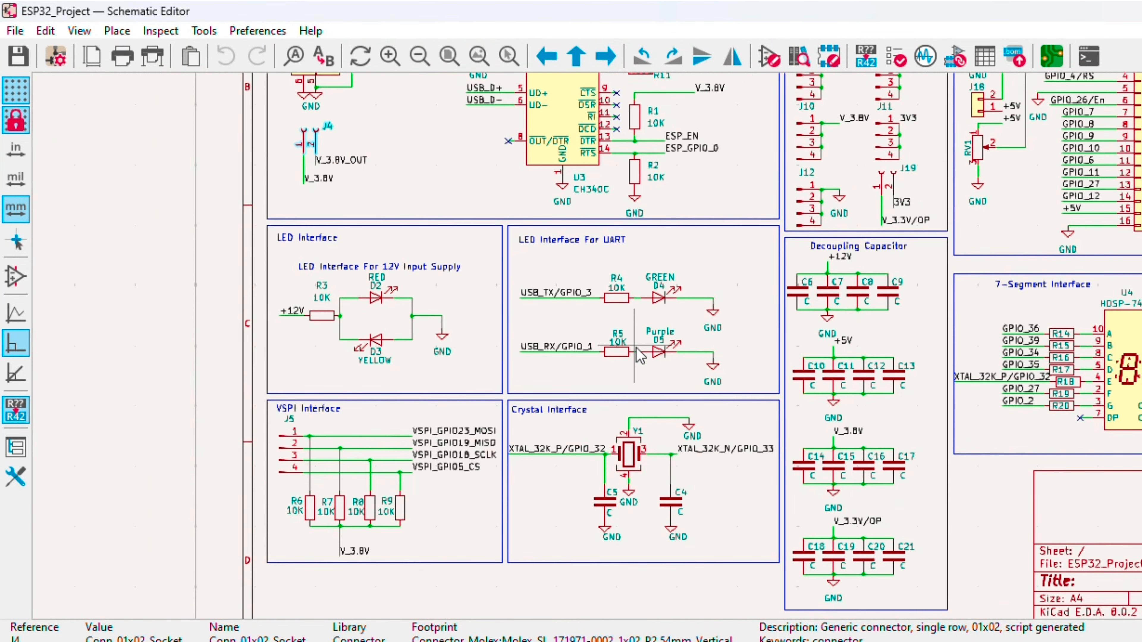
scroll(641, 355, up, 3)
scroll(641, 355, down, 1)
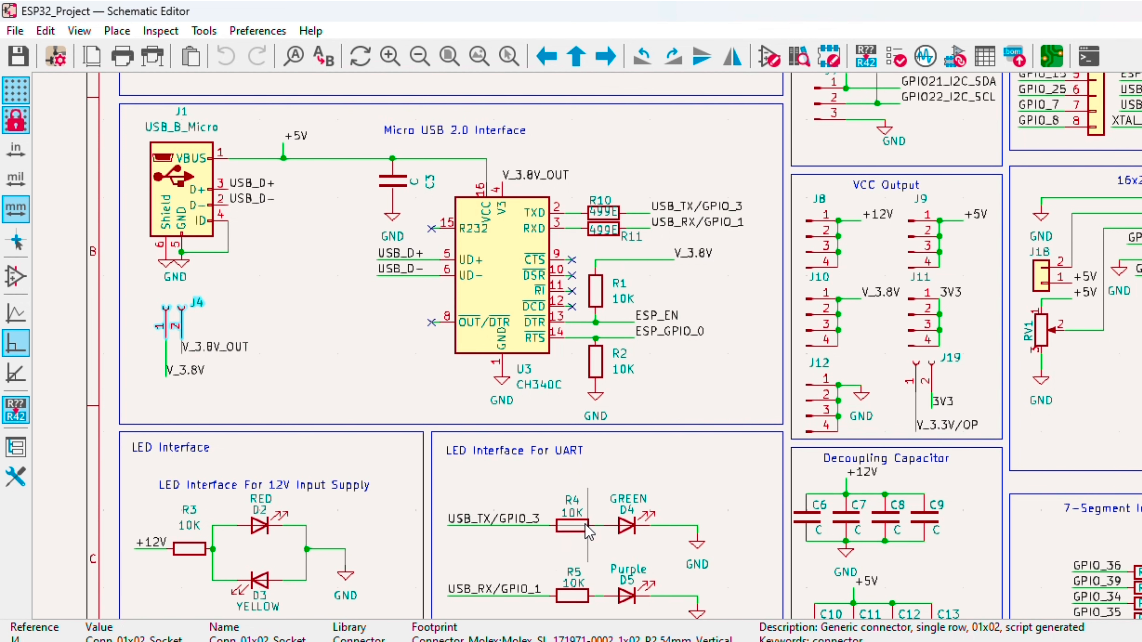
- Delete resistors R4 and R5 from the LED Interface For UART circuit
scroll(531, 526, down, 1)
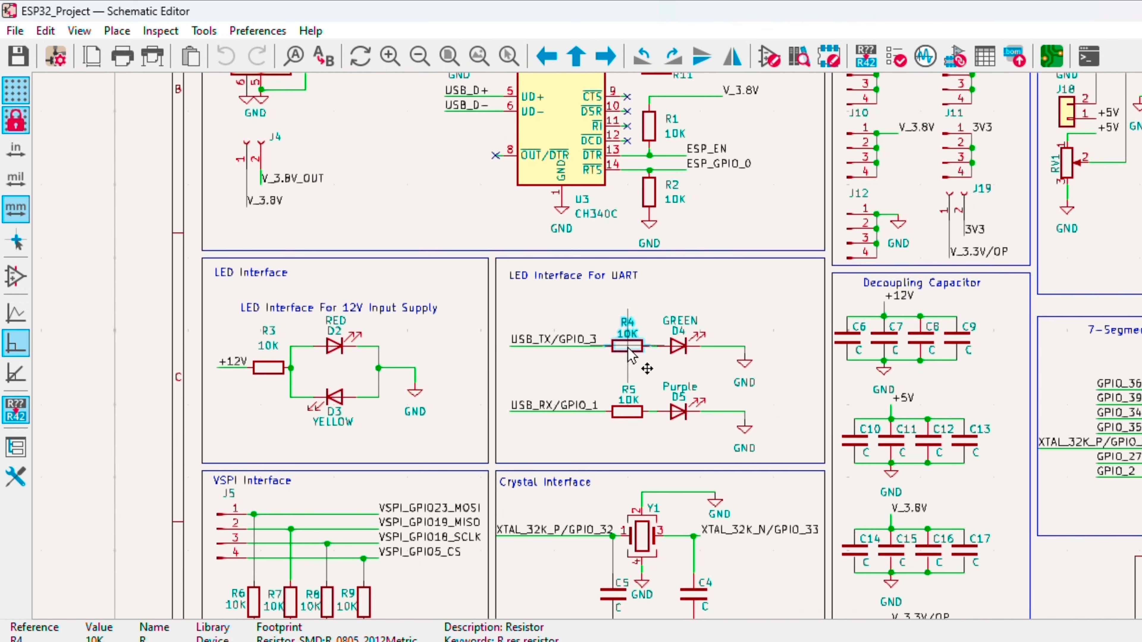
key(Delete)
scroll(629, 348, up, 1)
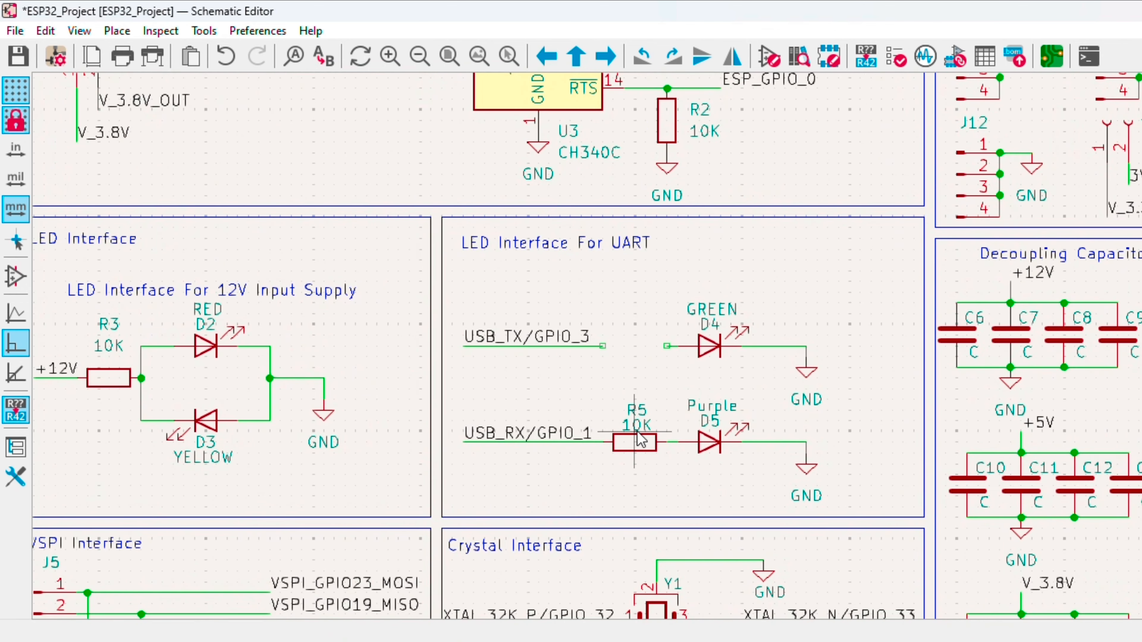
key(Delete)
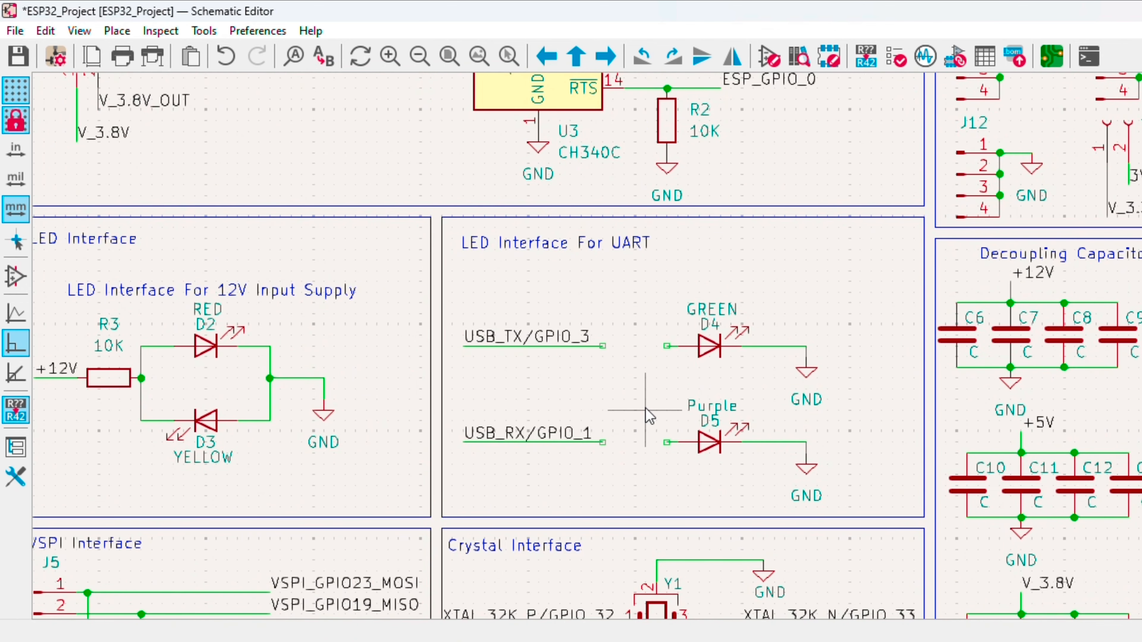
- Wire USB_TX/GPIO_3 directly to LED D4 and USB_RX/GPIO_1 directly to LED D5, bridging the gaps left by the resistors
scroll(647, 432, up, 4)
key(w)
click(502, 141)
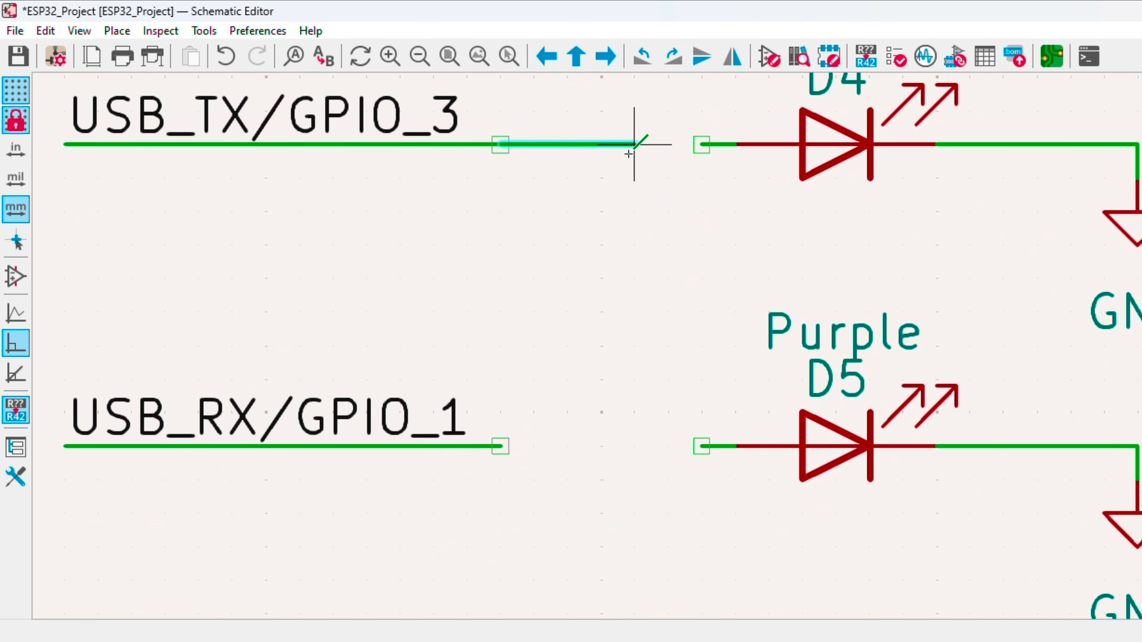
click(701, 145)
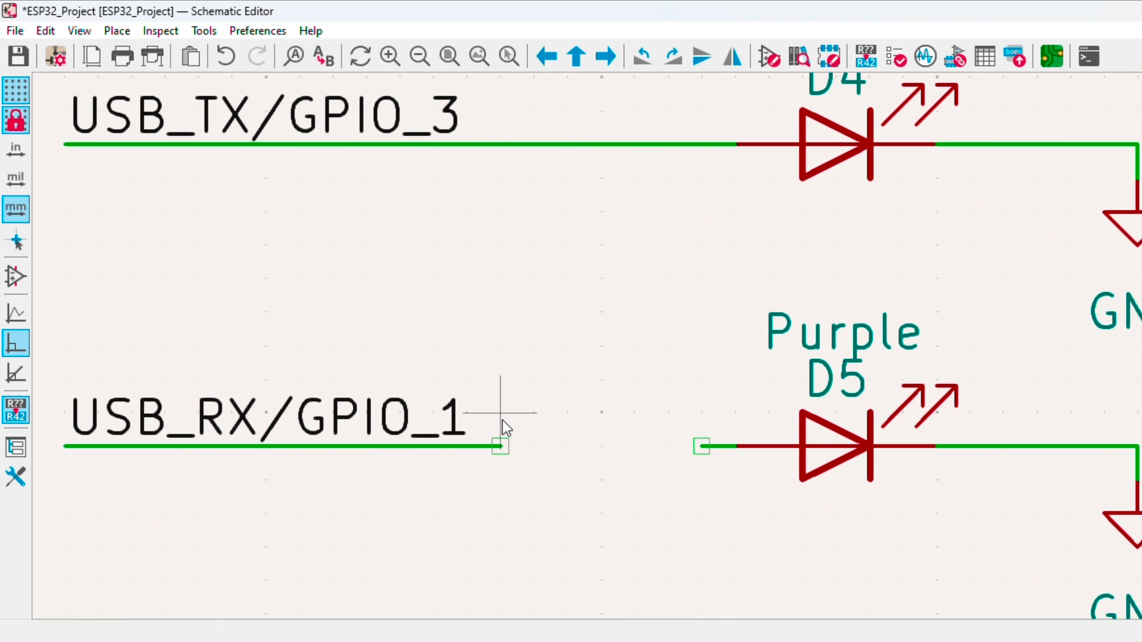
click(500, 446)
click(701, 447)
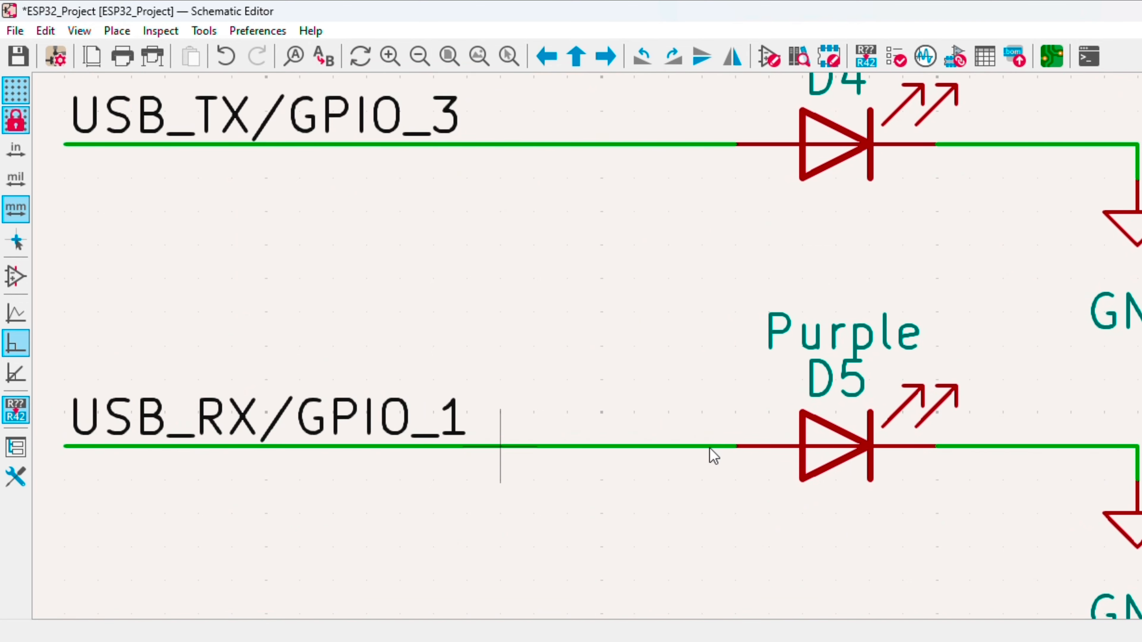
- Save the edited schematic
scroll(705, 498, down, 5)
scroll(652, 216, up, 2)
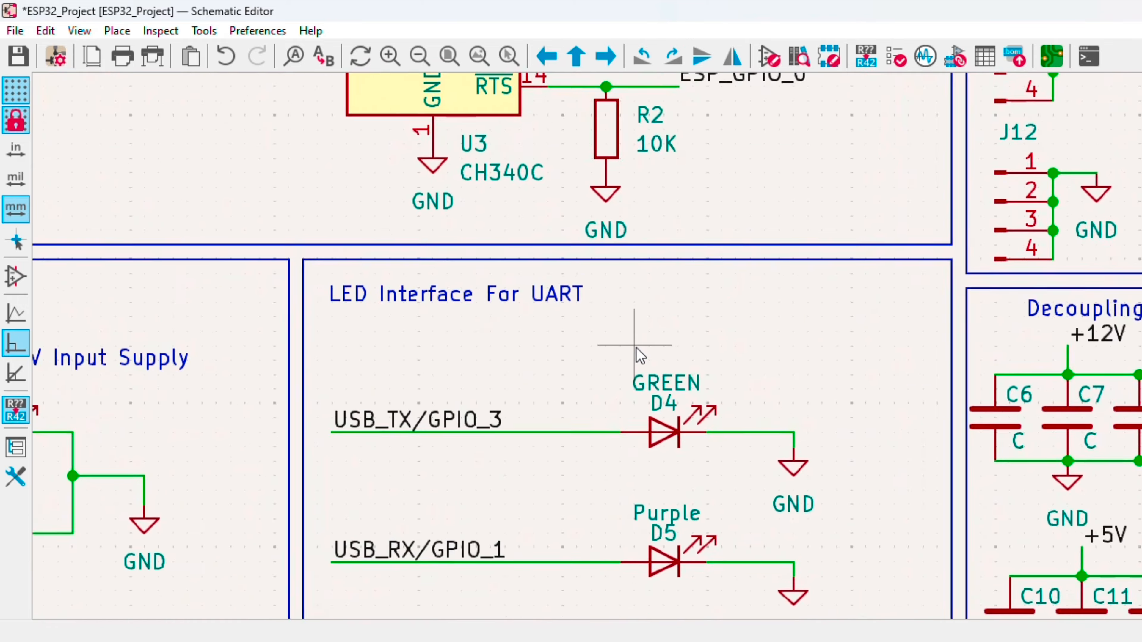
scroll(636, 348, down, 3)
scroll(637, 349, down, 1)
key(ctrl+s)
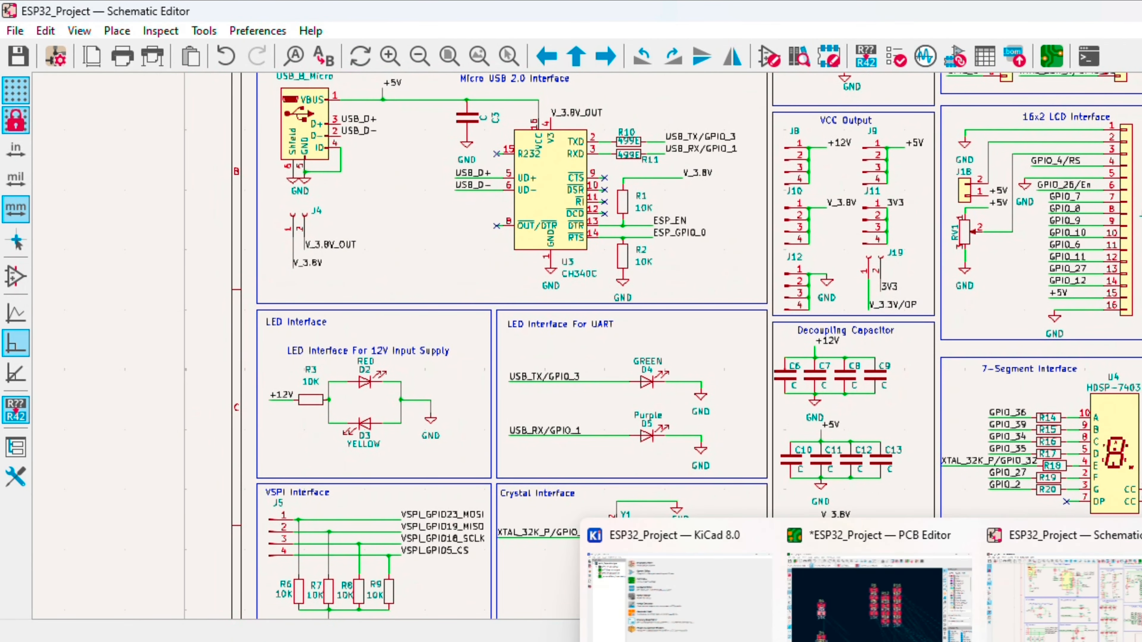
- Switch to the PCB Editor and update the PCB from the schematic, replacing footprints with those specified in the schematic
click(896, 634)
key(Escape)
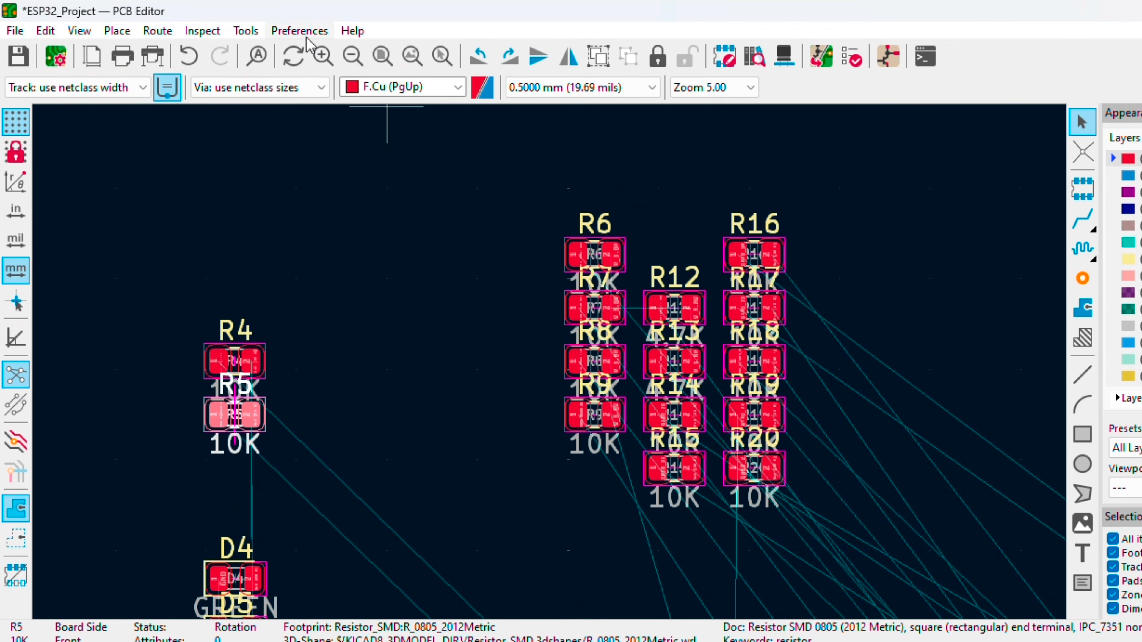
click(246, 30)
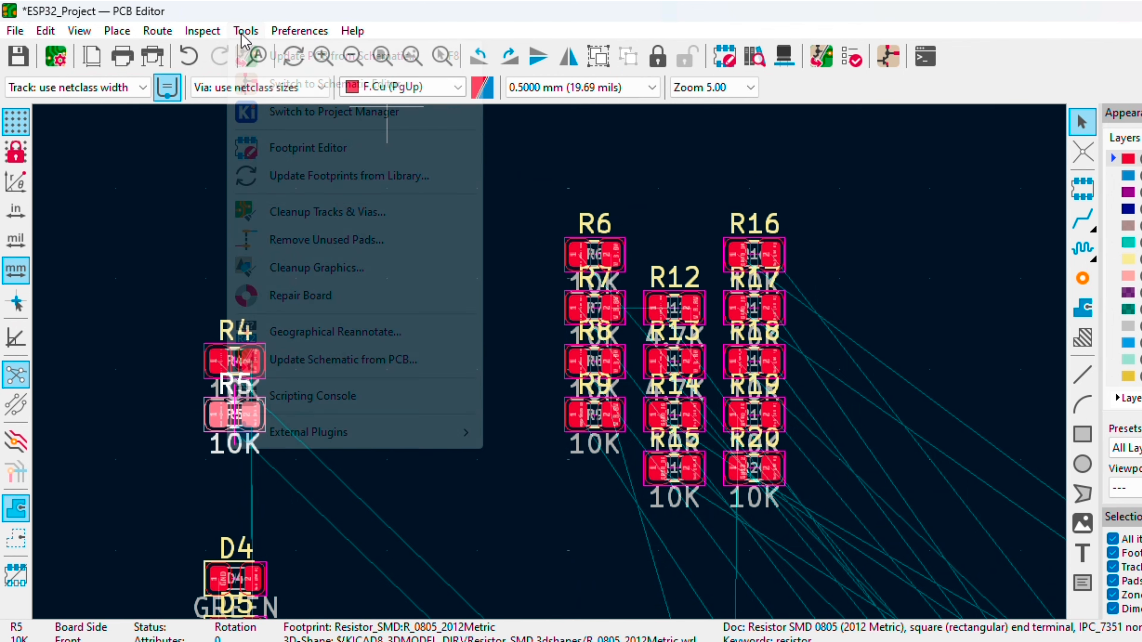
click(298, 56)
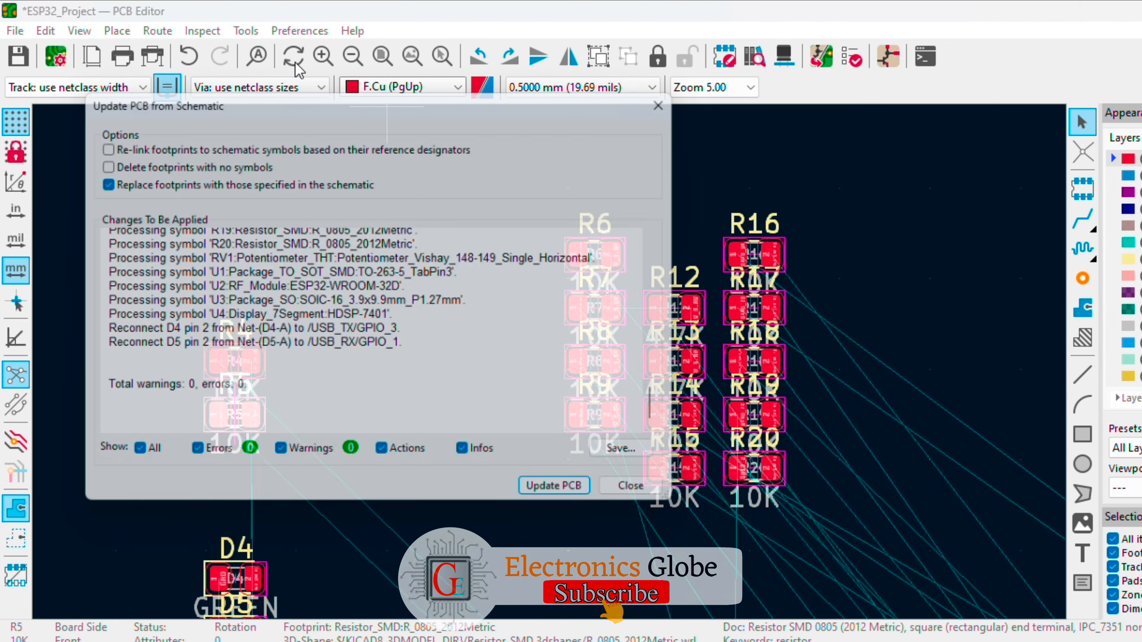
click(538, 504)
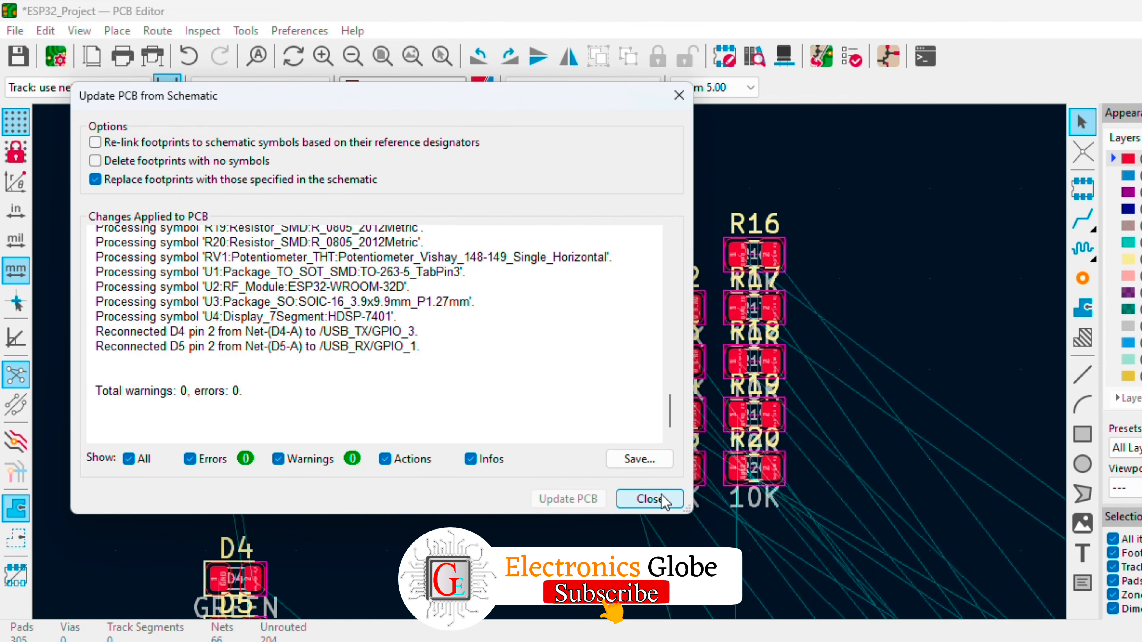
click(650, 499)
scroll(551, 365, down, 6)
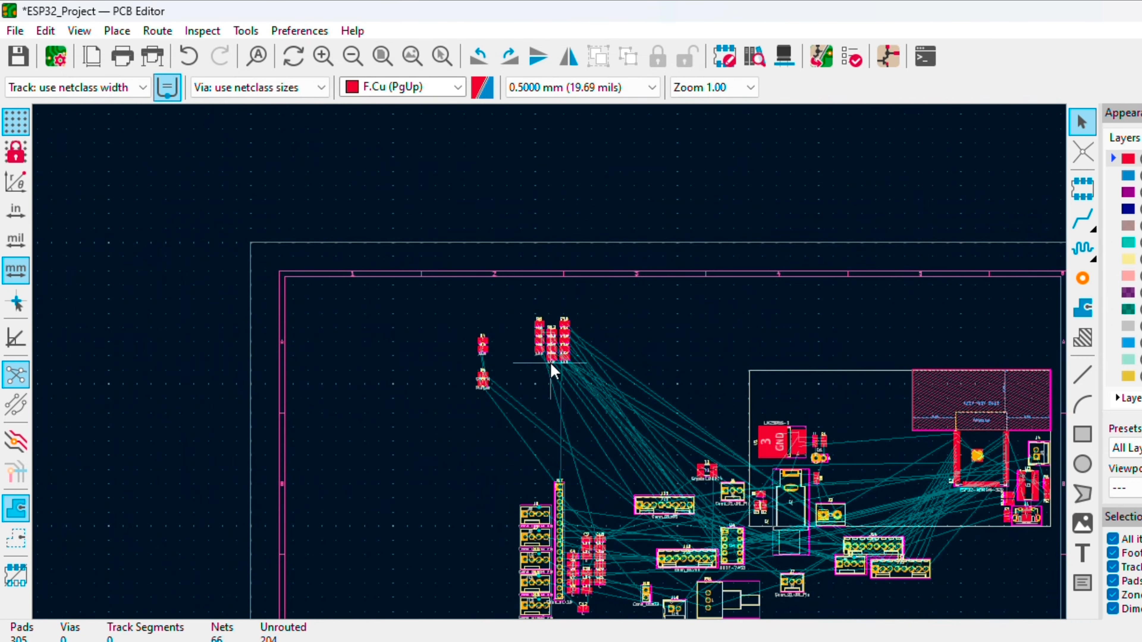
scroll(554, 371, up, 2)
scroll(517, 342, down, 5)
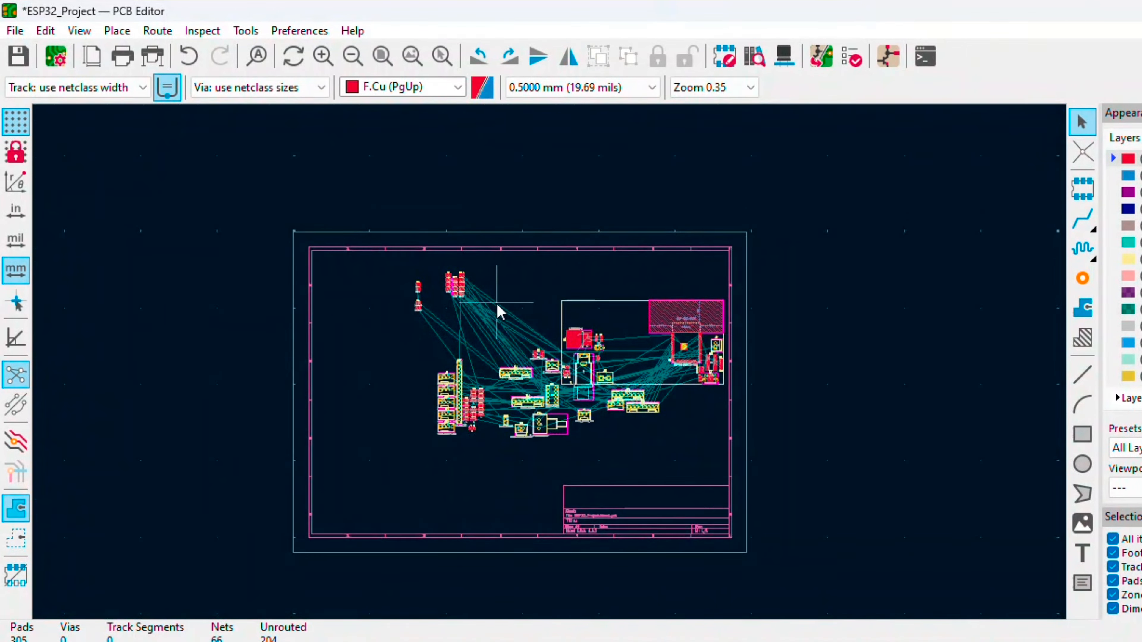
scroll(551, 370, up, 6)
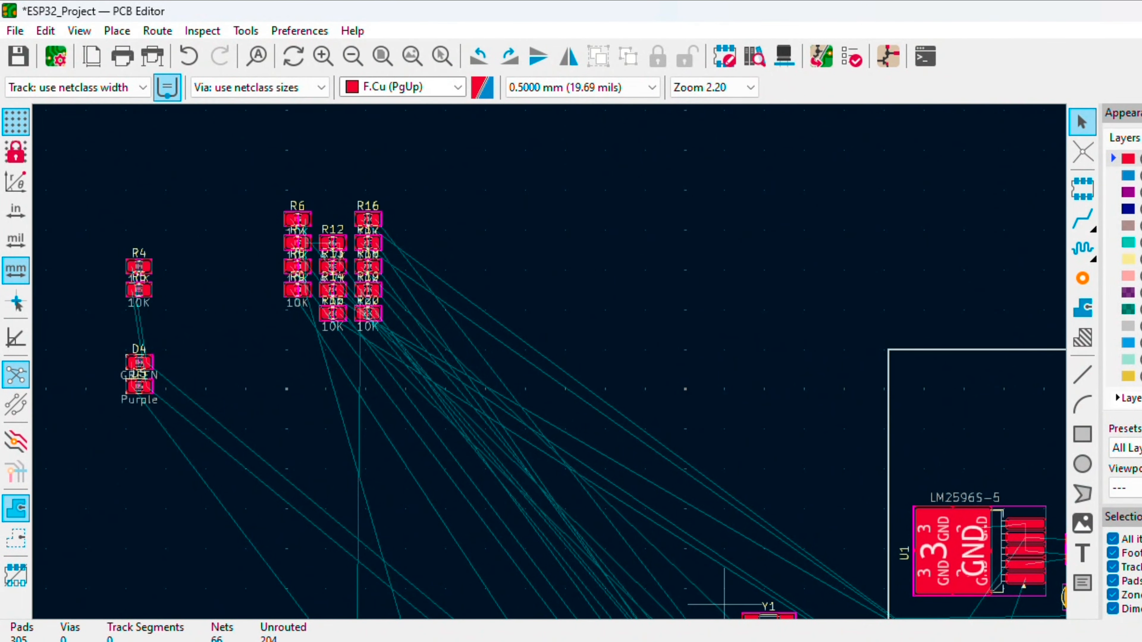
- Switch to the Schematic Editor and annotate the entire schematic, keeping existing annotations and sorting symbols by X position
click(1025, 603)
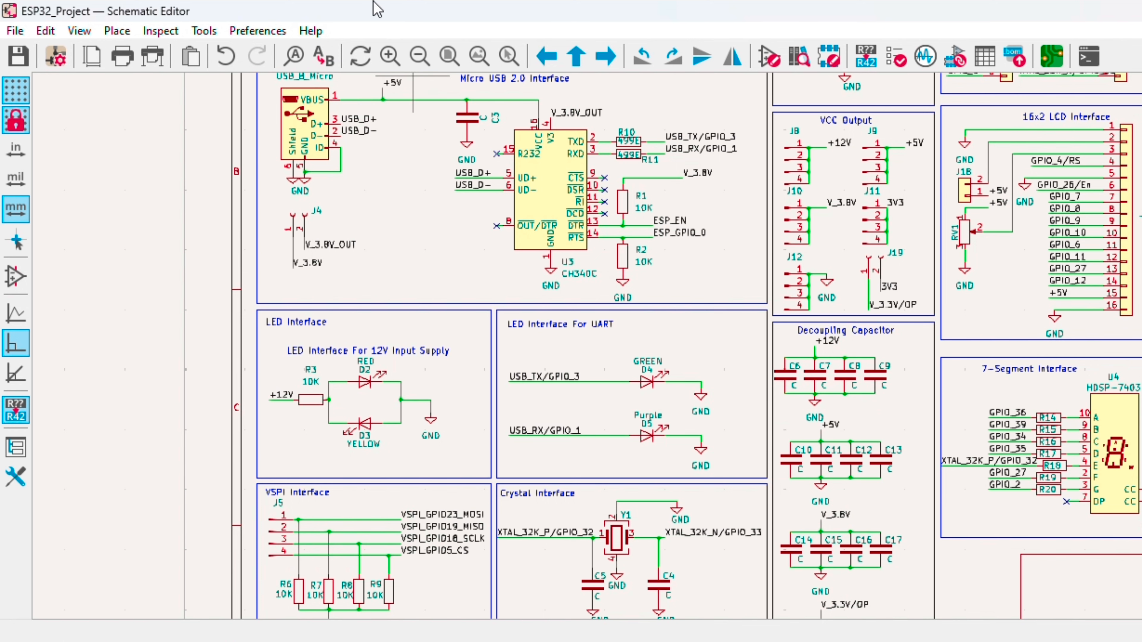
click(205, 35)
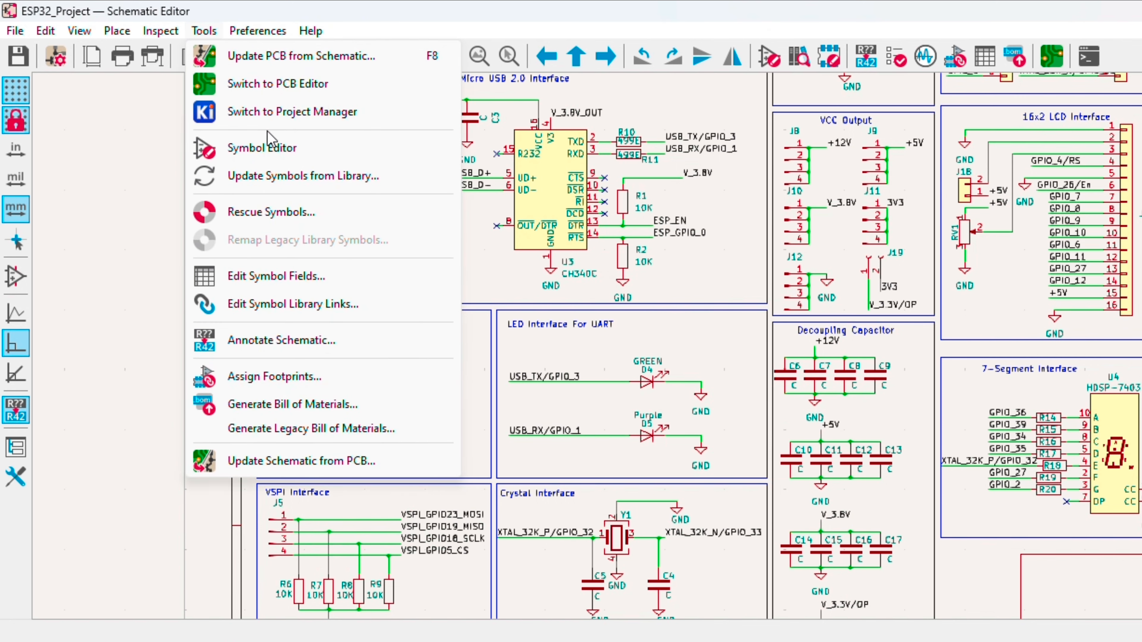
click(310, 344)
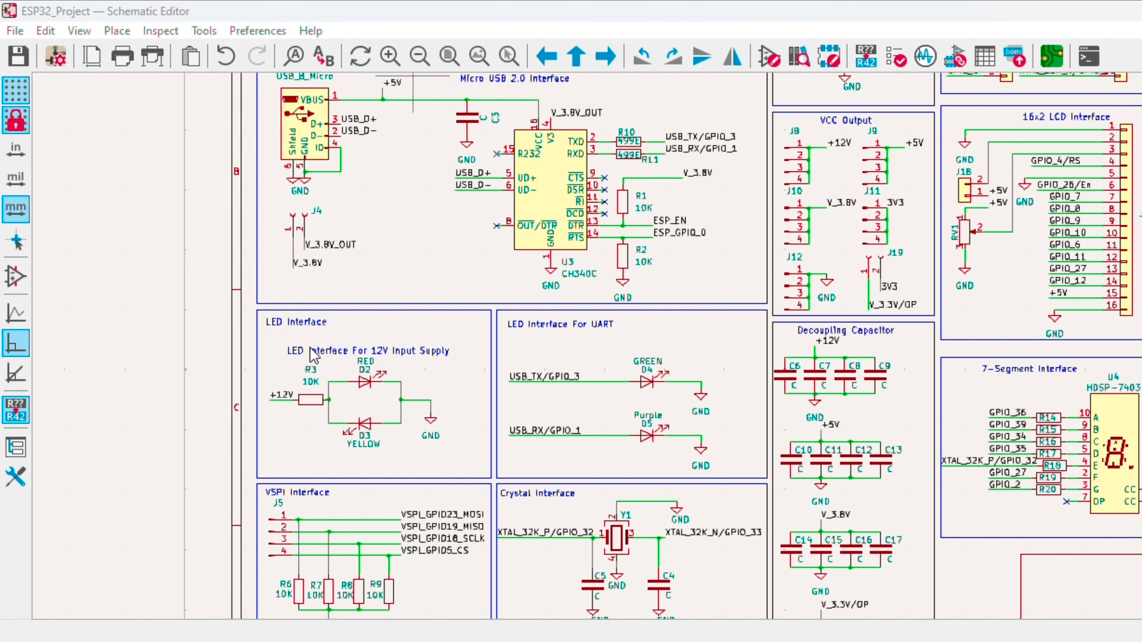
click(529, 502)
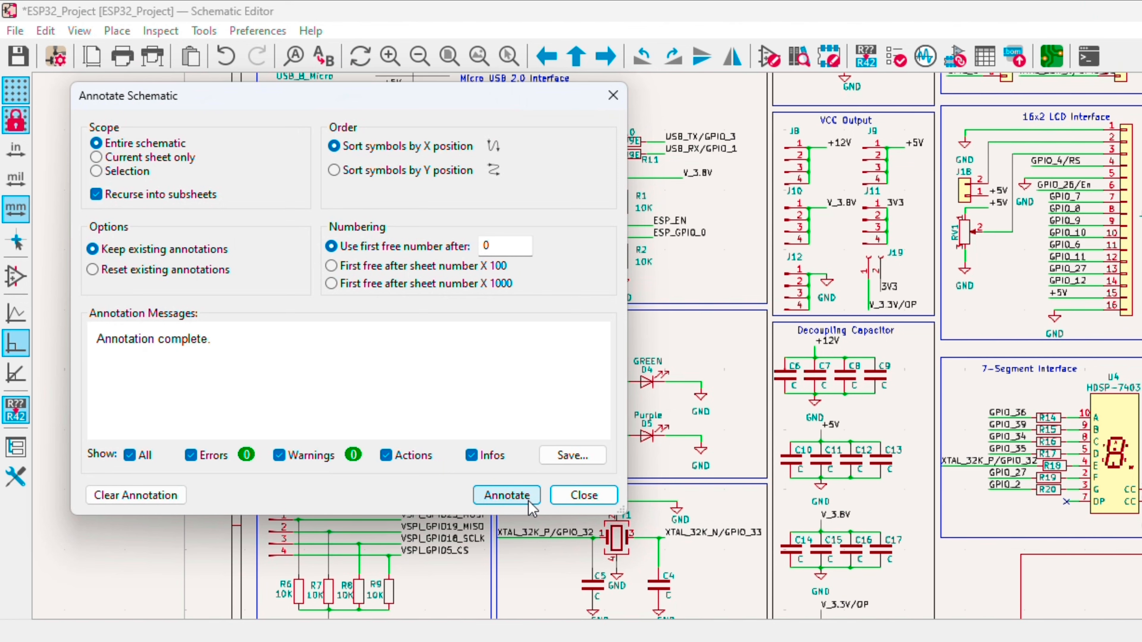
click(583, 495)
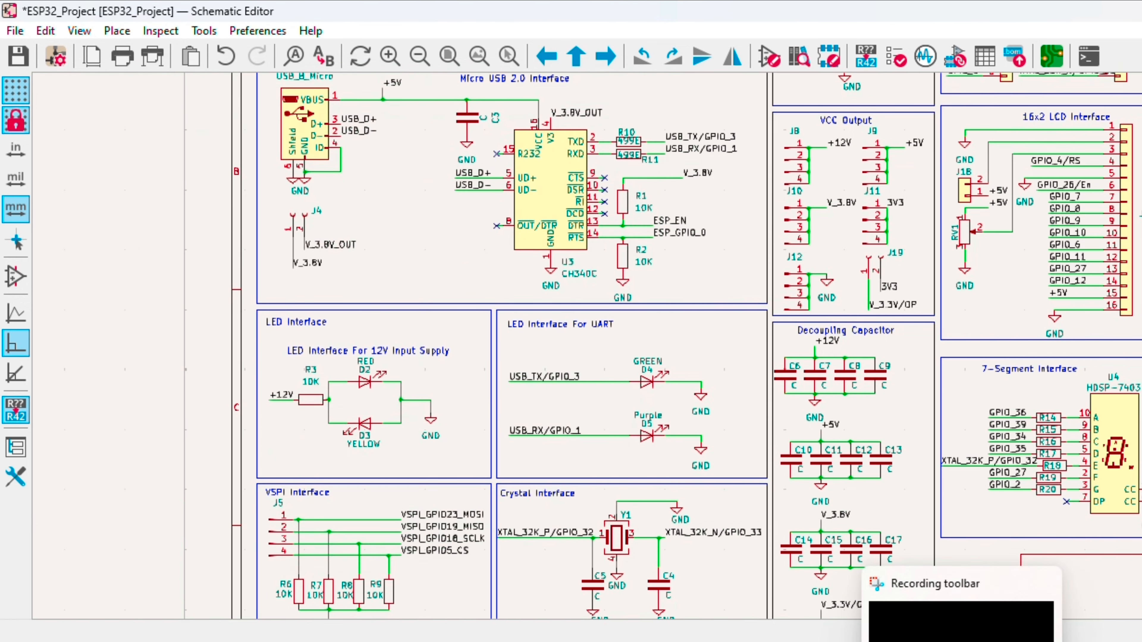
- Return to the PCB Editor and run Update PCB from Schematic again to bring in the annotated schematic
mouse_move(863, 639)
click(899, 603)
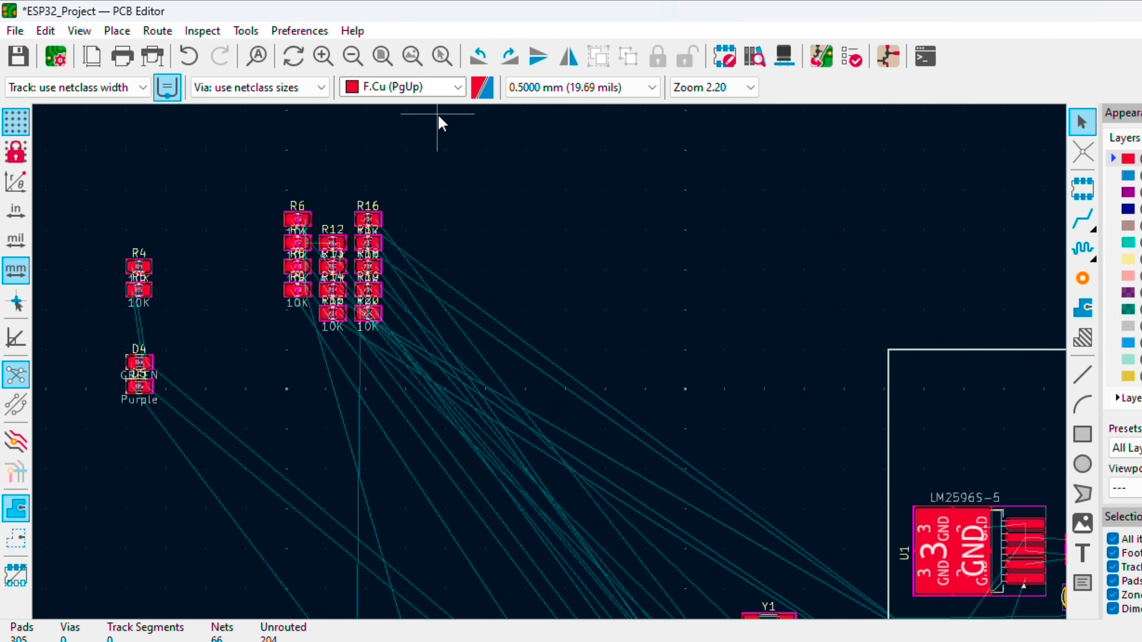
click(245, 30)
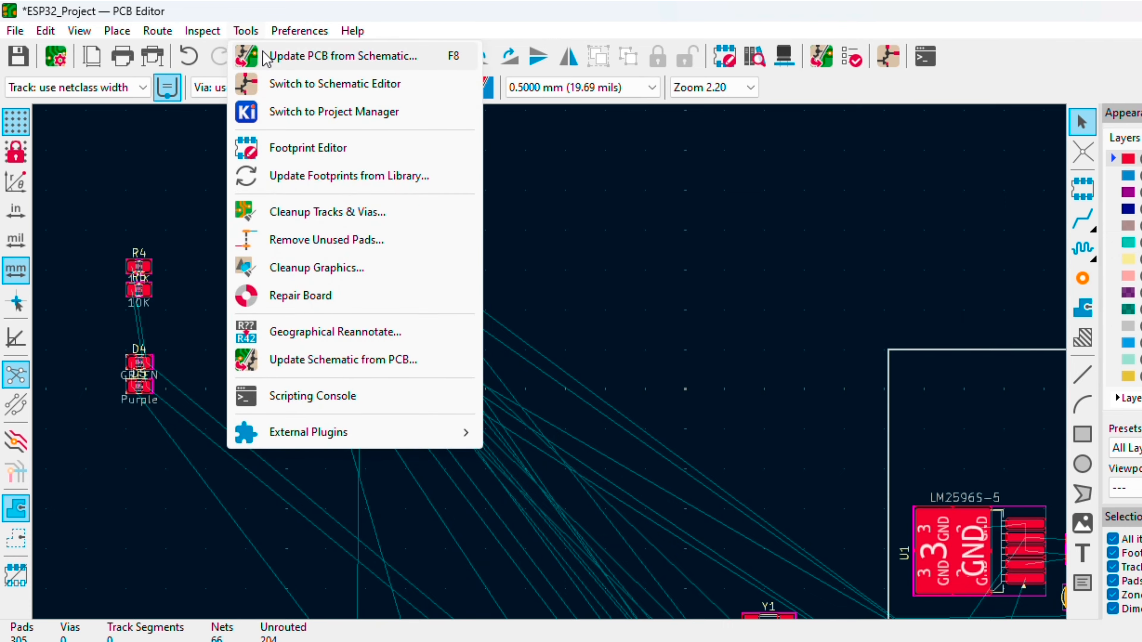
click(273, 59)
click(557, 502)
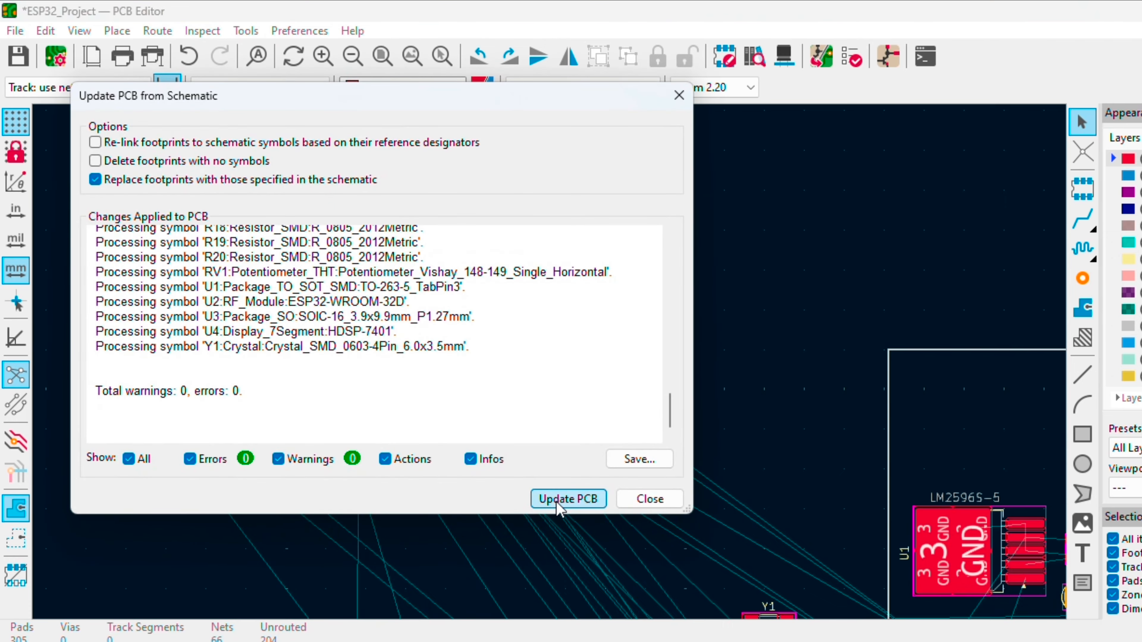
- Close the update dialog and examine the footprint layout inside the board outline around the ESP32 module, U3 and J1
click(650, 500)
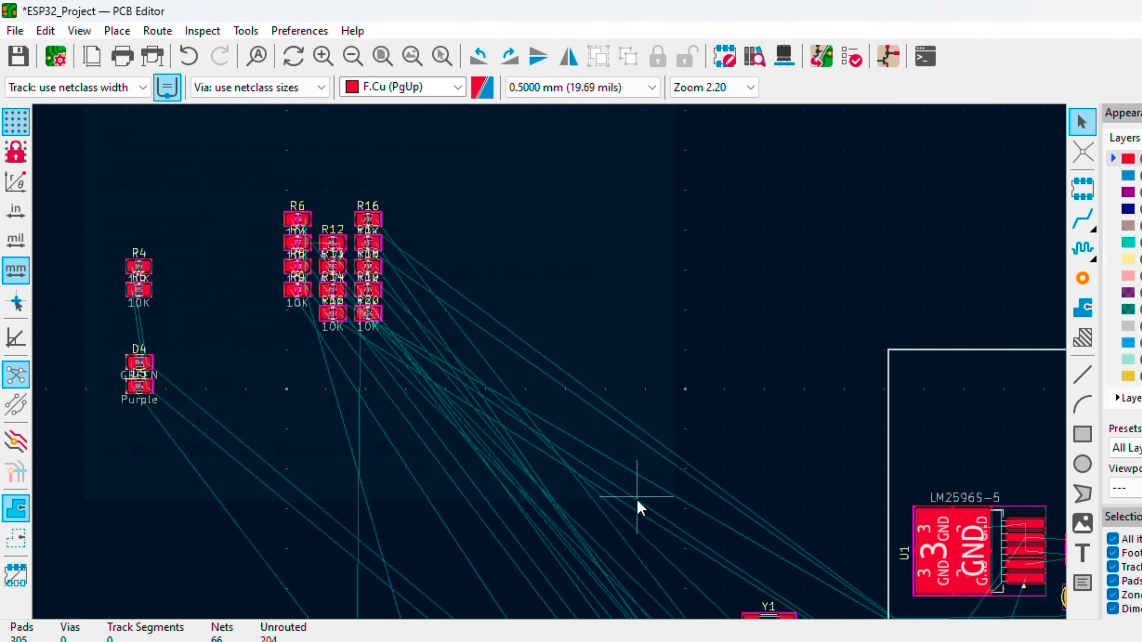
scroll(769, 423, up, 2)
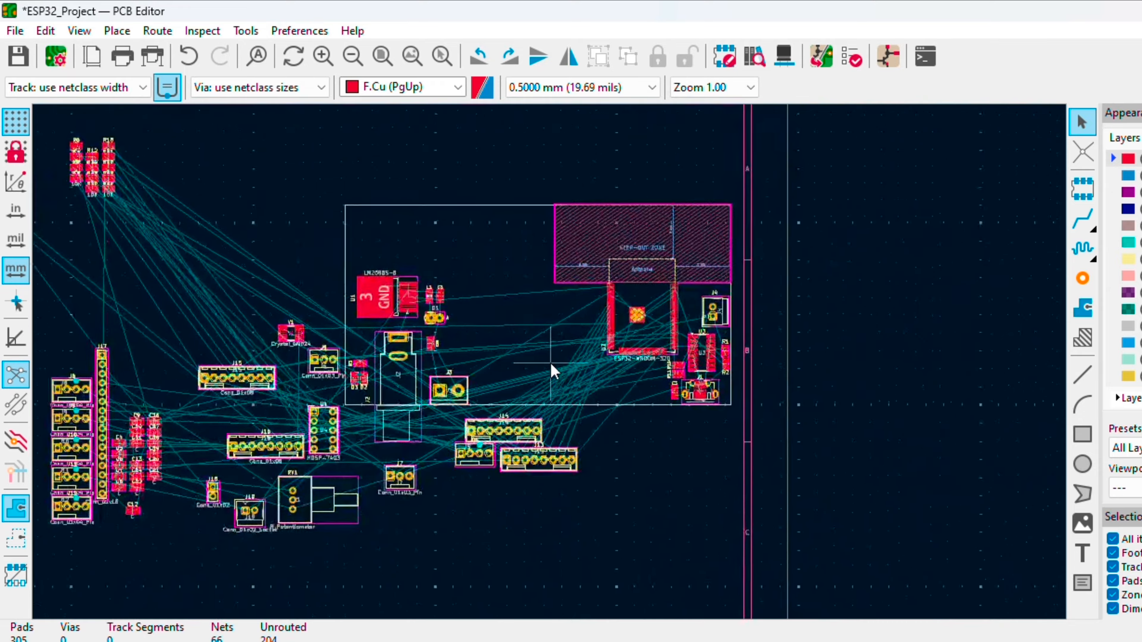
scroll(551, 364, down, 2)
scroll(412, 325, up, 1)
scroll(553, 371, up, 2)
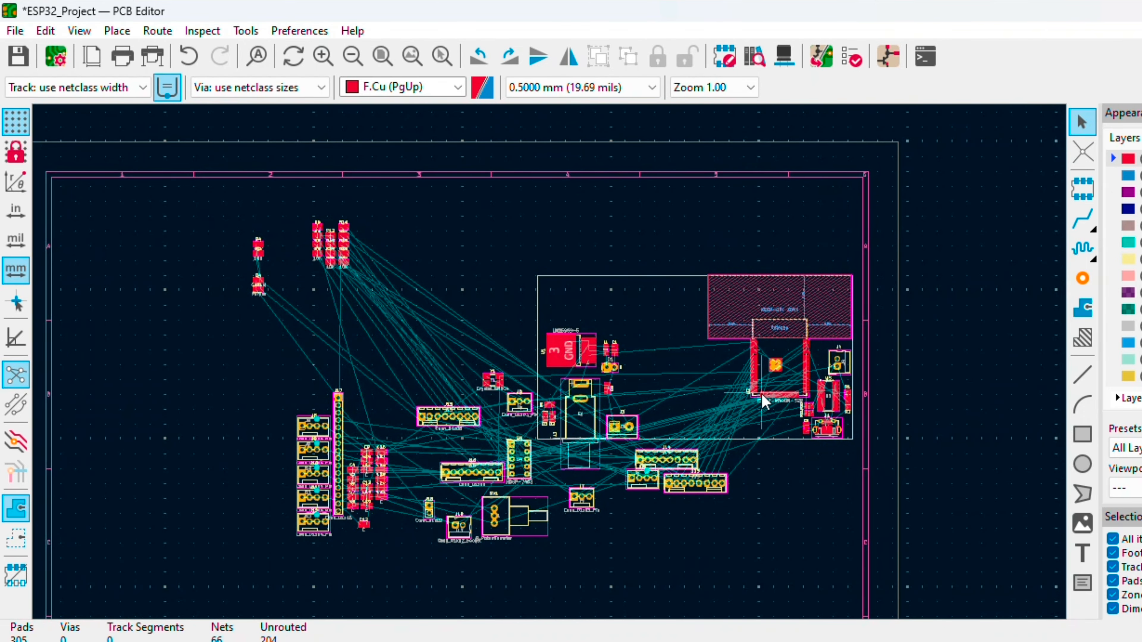
scroll(760, 387, up, 1)
scroll(553, 372, up, 1)
scroll(666, 402, down, 1)
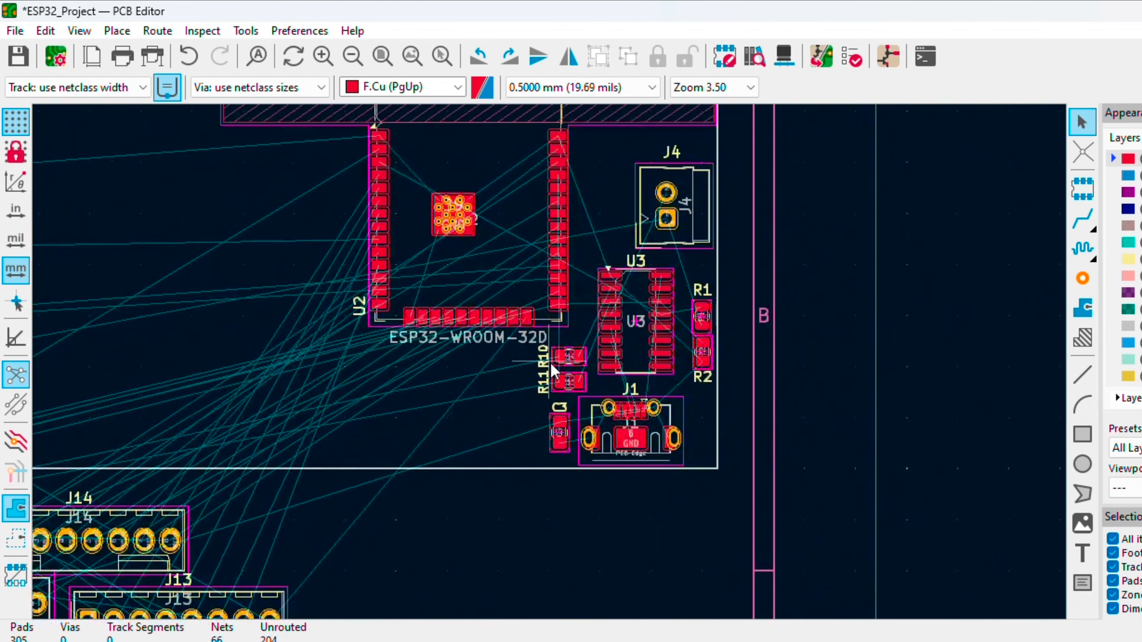
scroll(337, 342, up, 1)
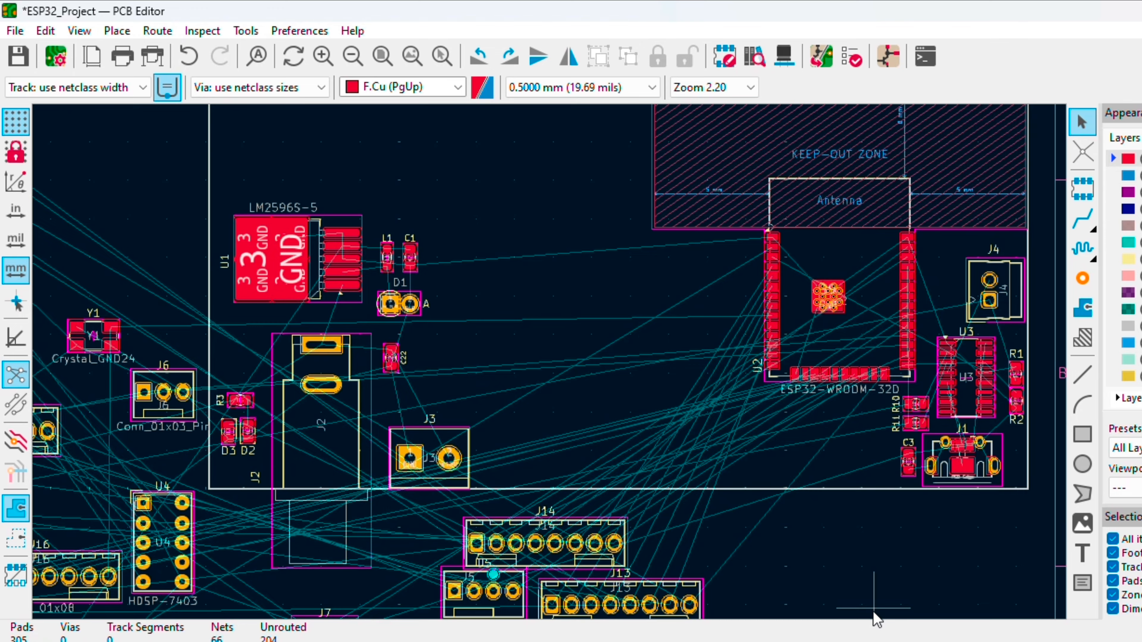
- Search the board for footprint D4 and close in on it near R4 and the other unplaced resistors
scroll(876, 616, down, 2)
key(ctrl+f)
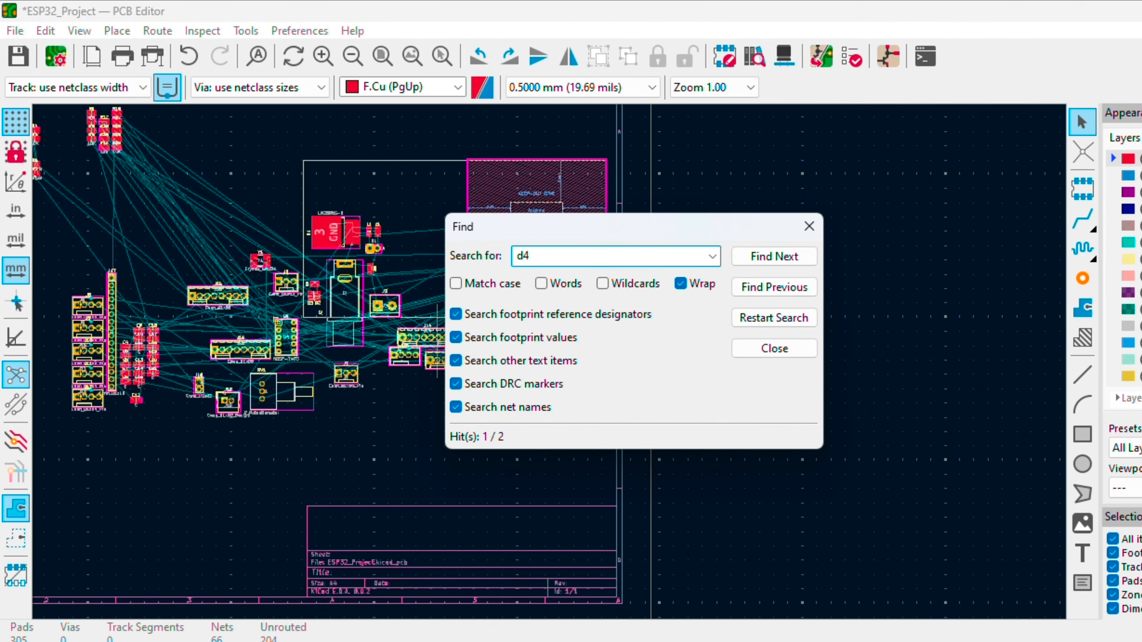
key(Return)
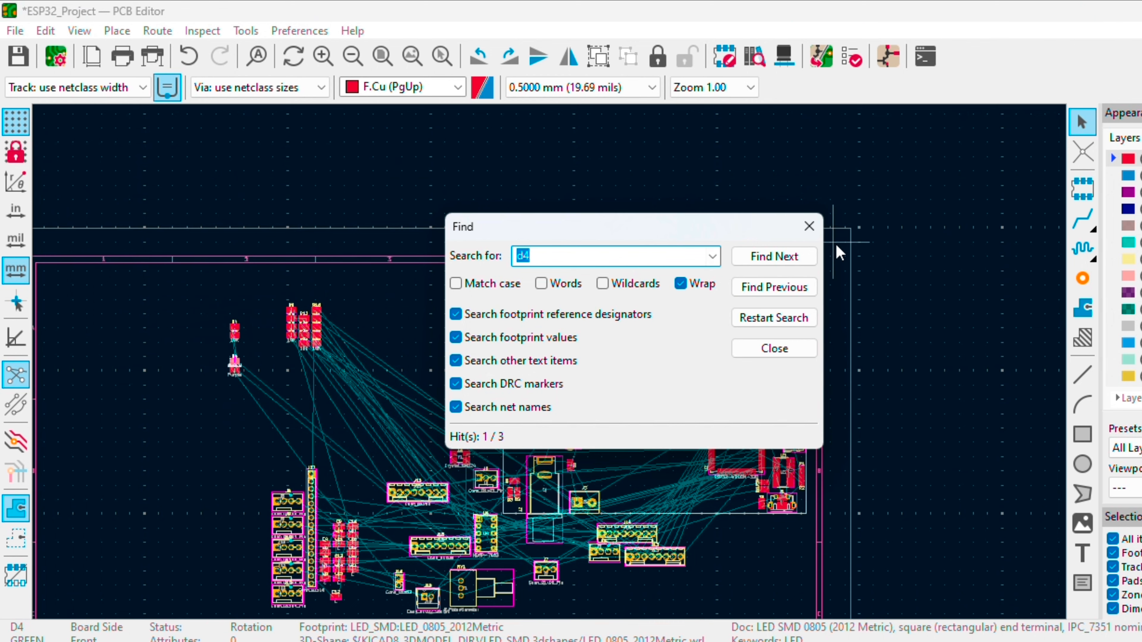
click(809, 227)
scroll(553, 370, up, 2)
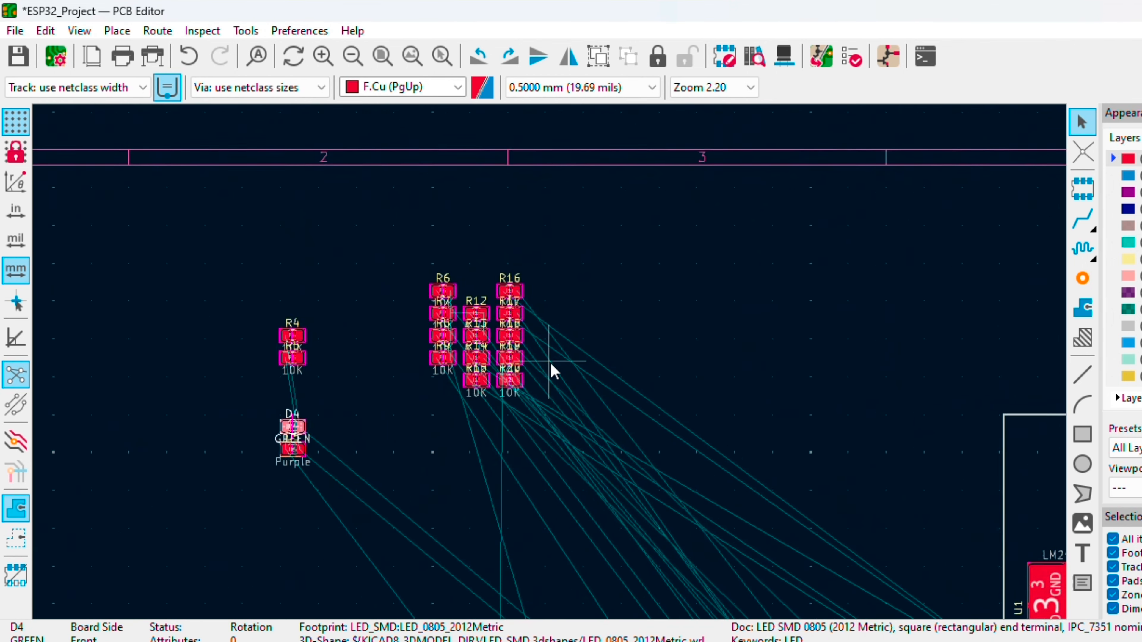
- Move LED D4 into the empty area to the right of the unplaced resistors and delete its GREEN value text
drag(260, 435, 857, 288)
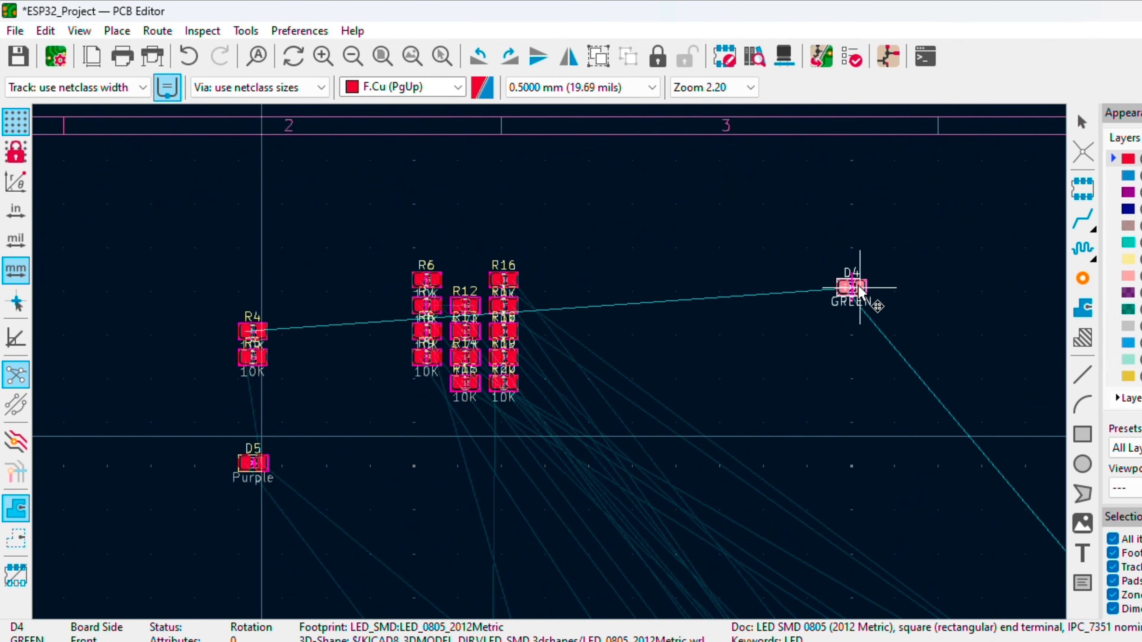
click(865, 307)
key(Delete)
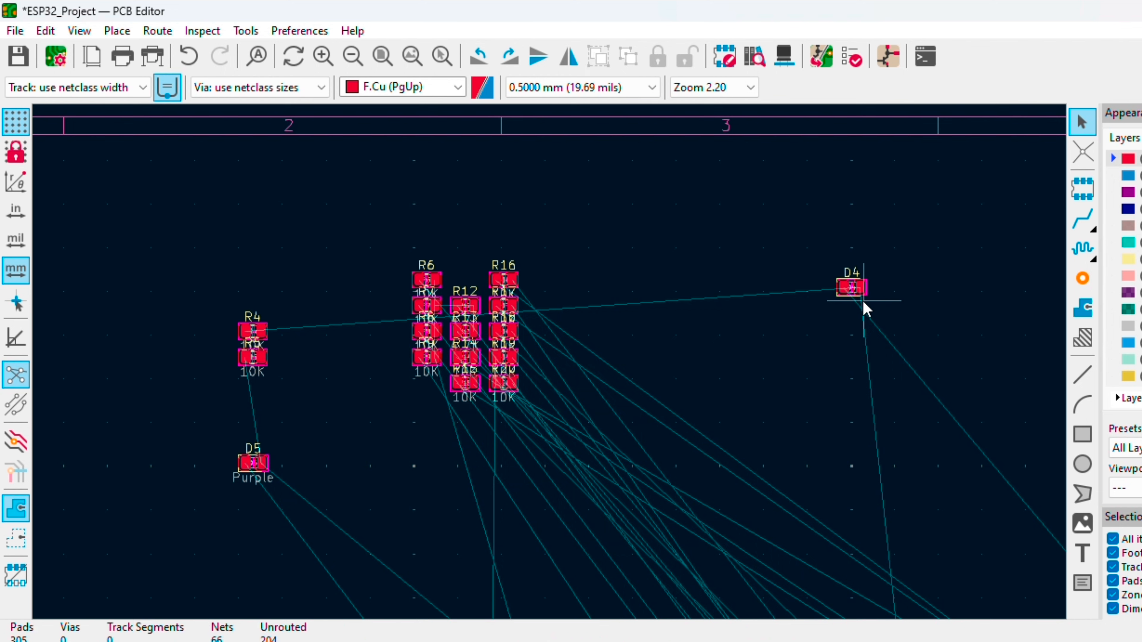
- Move LED D5 directly below D4 and delete its Purple value text
click(259, 469)
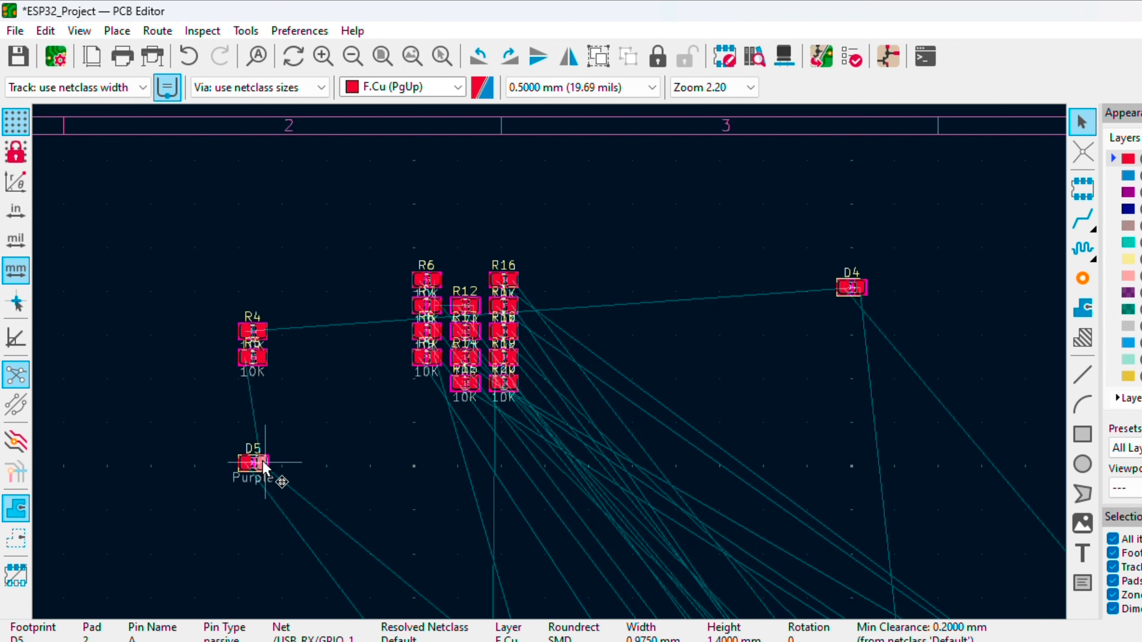
drag(264, 468, 851, 359)
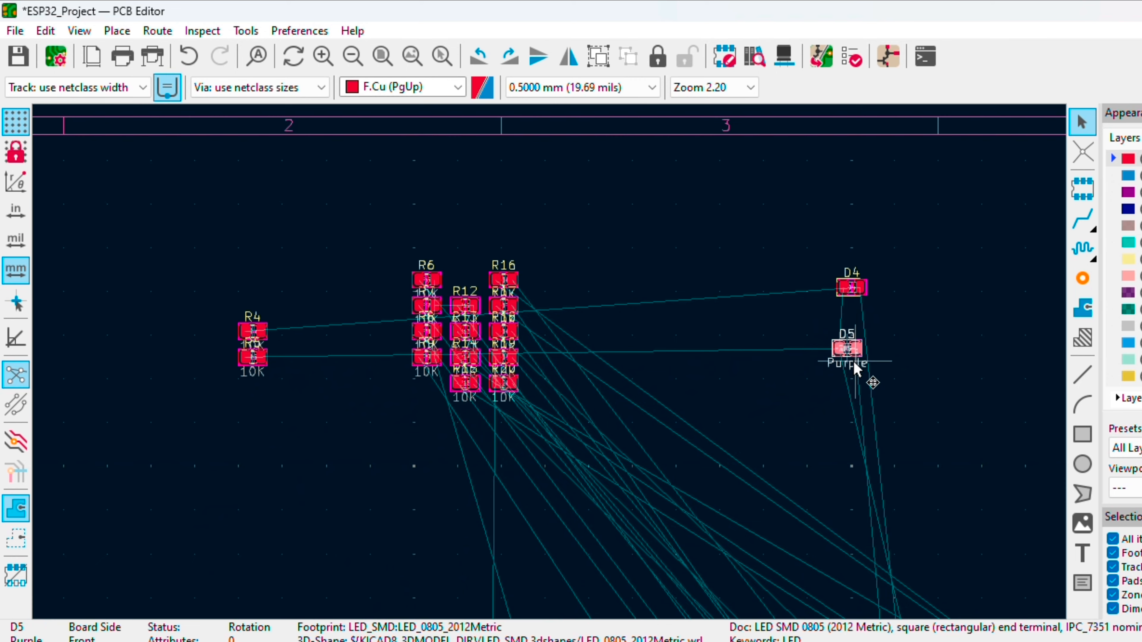
click(854, 366)
key(Escape)
- Select D4 and D5 together and move them just below the board outline near C3 and J1
scroll(856, 374, down, 5)
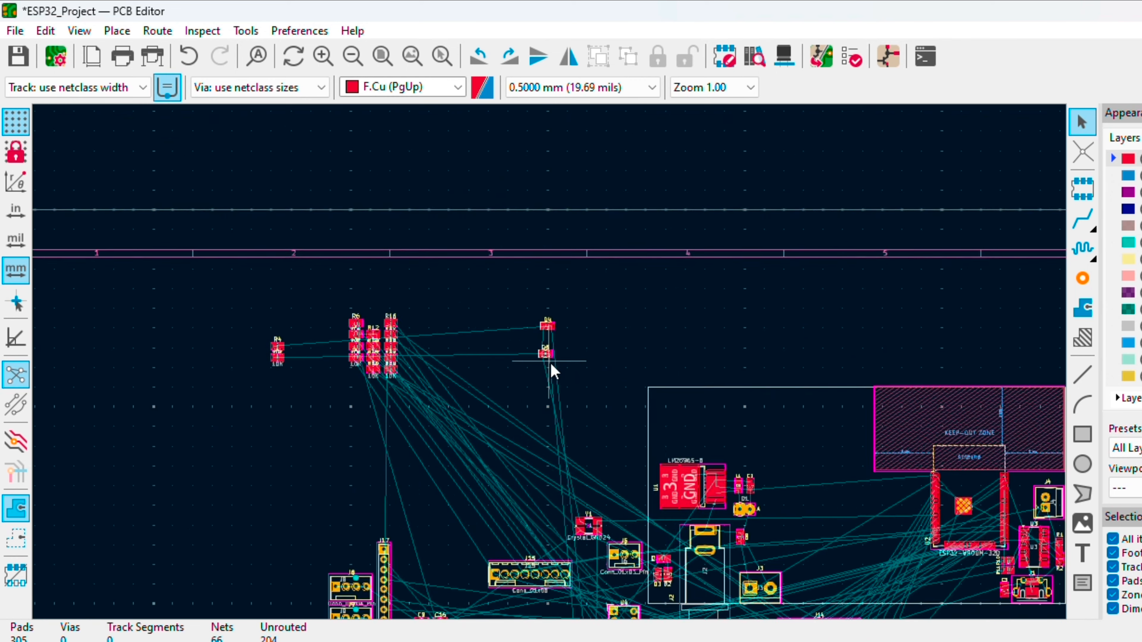
drag(523, 321, 600, 392)
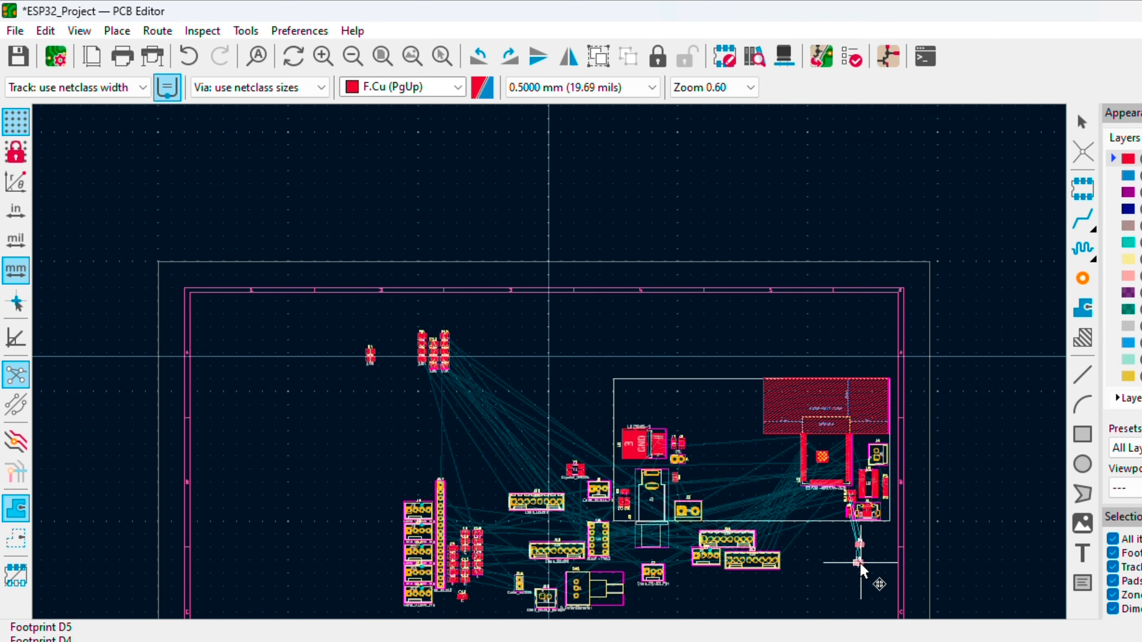
scroll(549, 363, up, 8)
scroll(549, 362, down, 3)
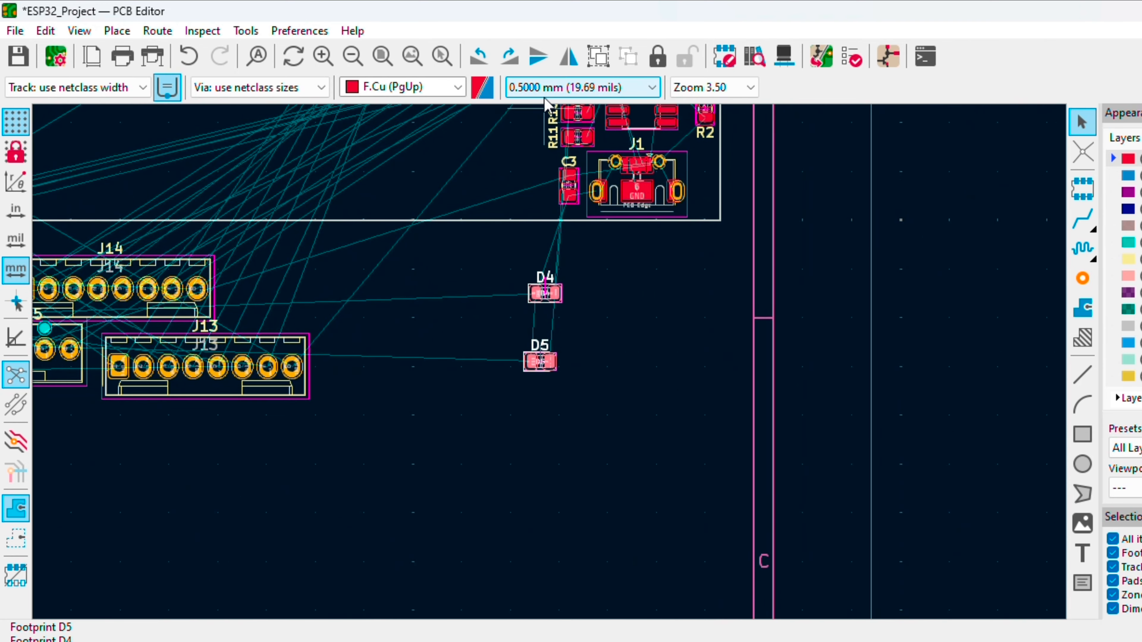
scroll(552, 367, up, 2)
scroll(551, 364, down, 1)
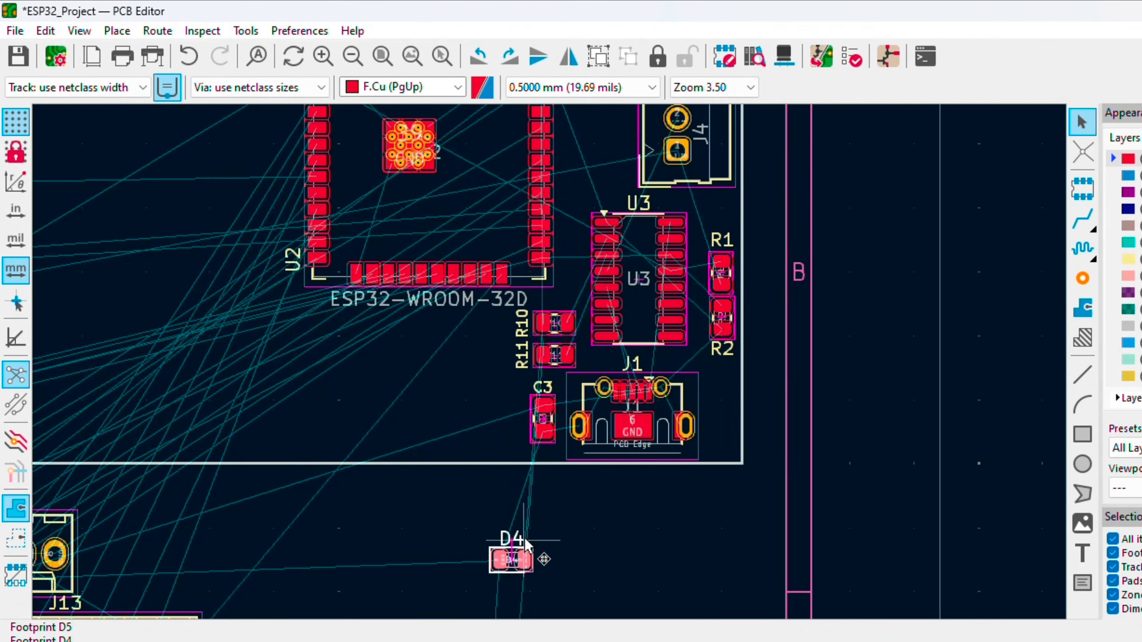
scroll(525, 540, down, 1)
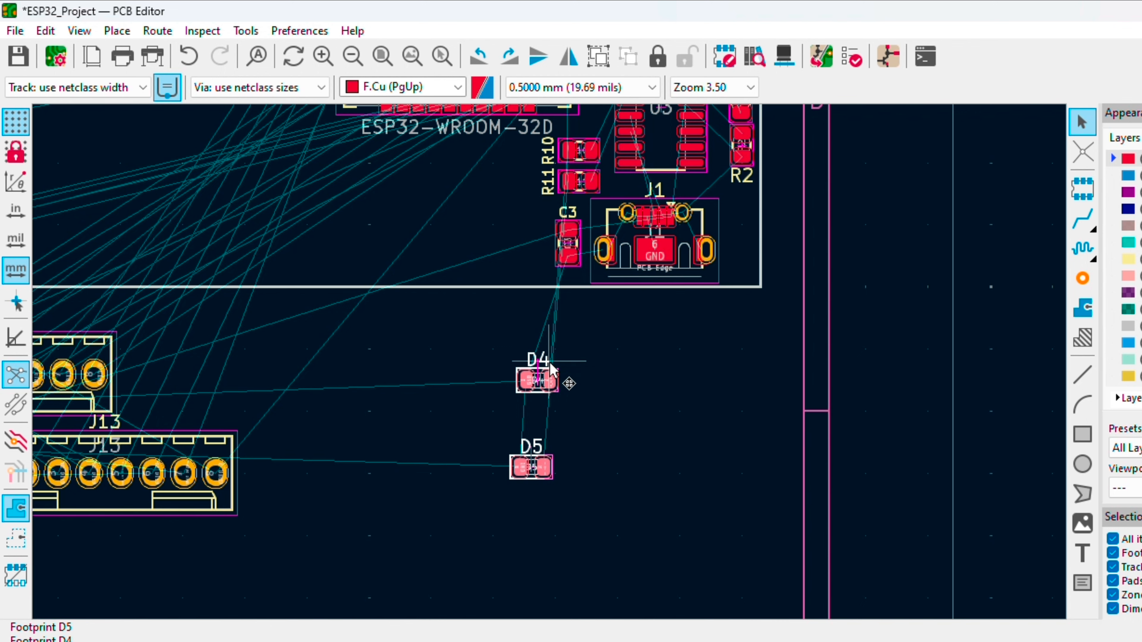
- Move D4 inside the board outline below the ESP32 module, rotate it 90° and place it left of R10 and R11
click(546, 382)
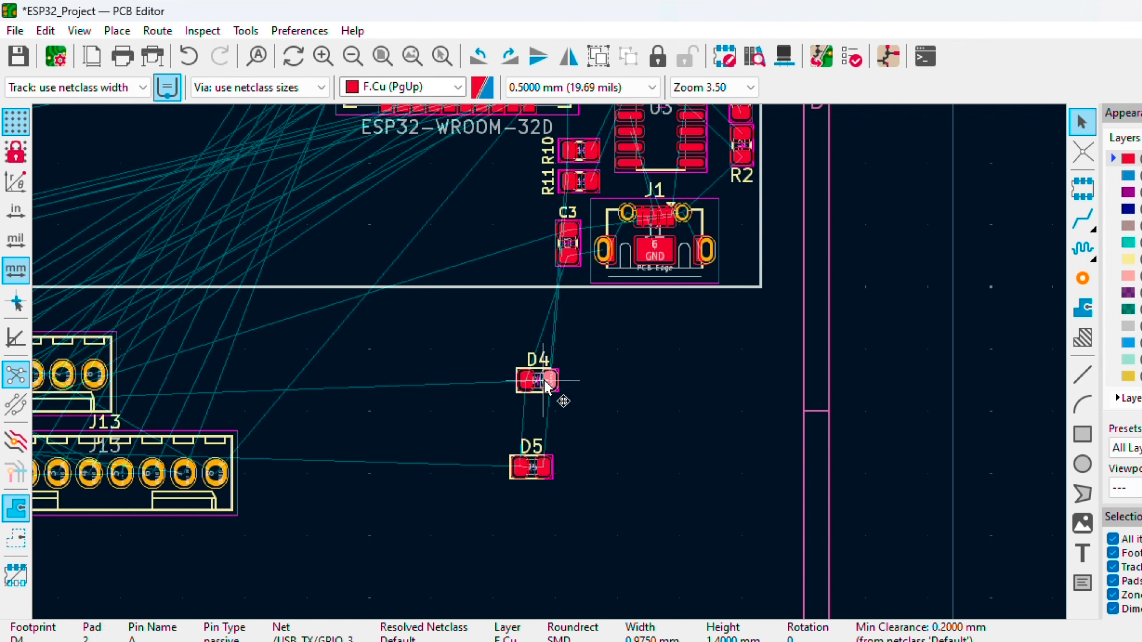
key(m)
click(482, 176)
scroll(482, 176, up, 3)
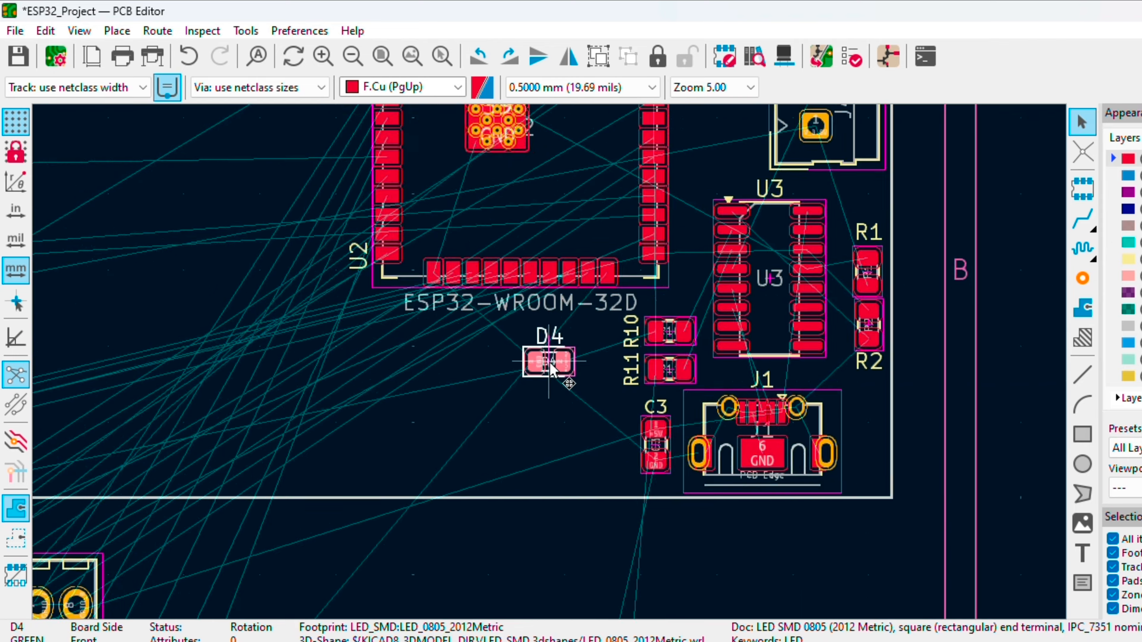
scroll(549, 363, down, 1)
scroll(552, 370, up, 3)
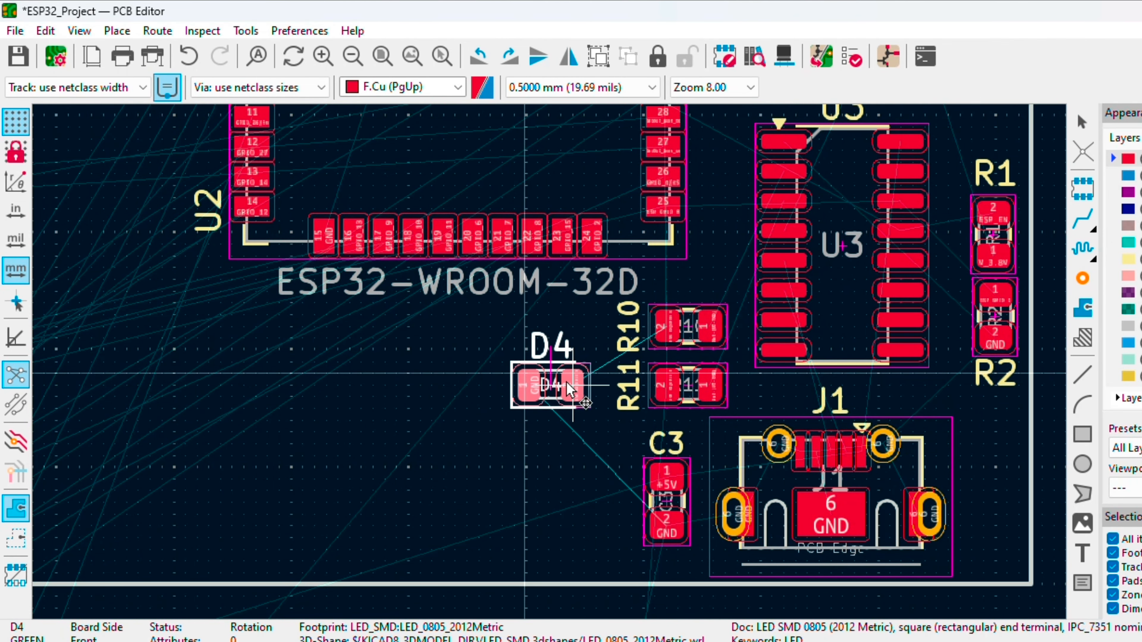
key(r)
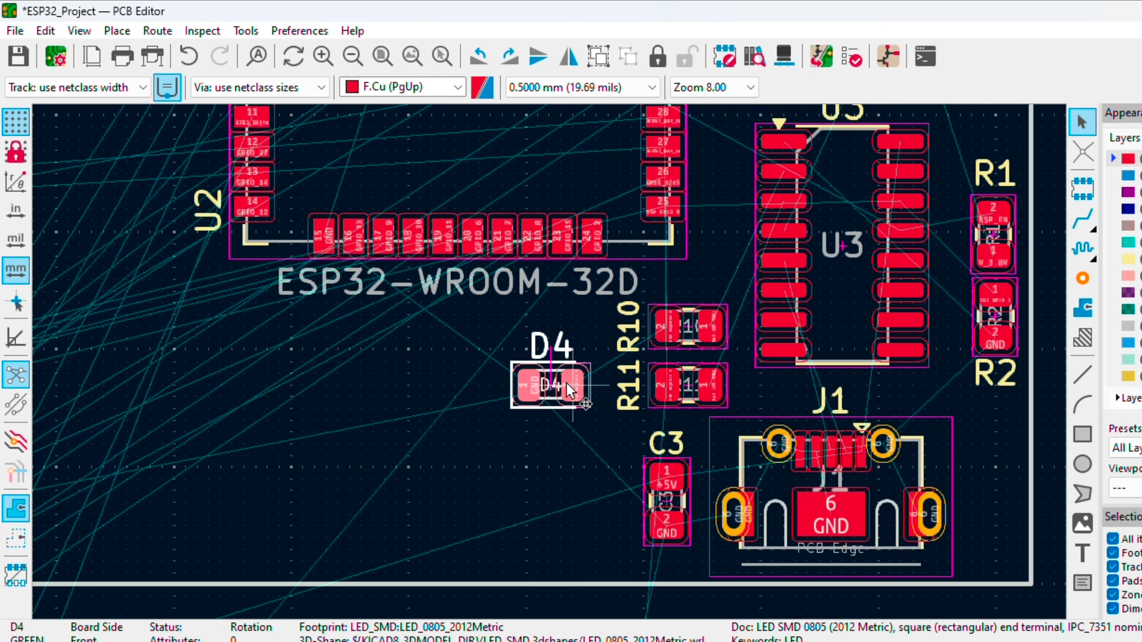
click(571, 391)
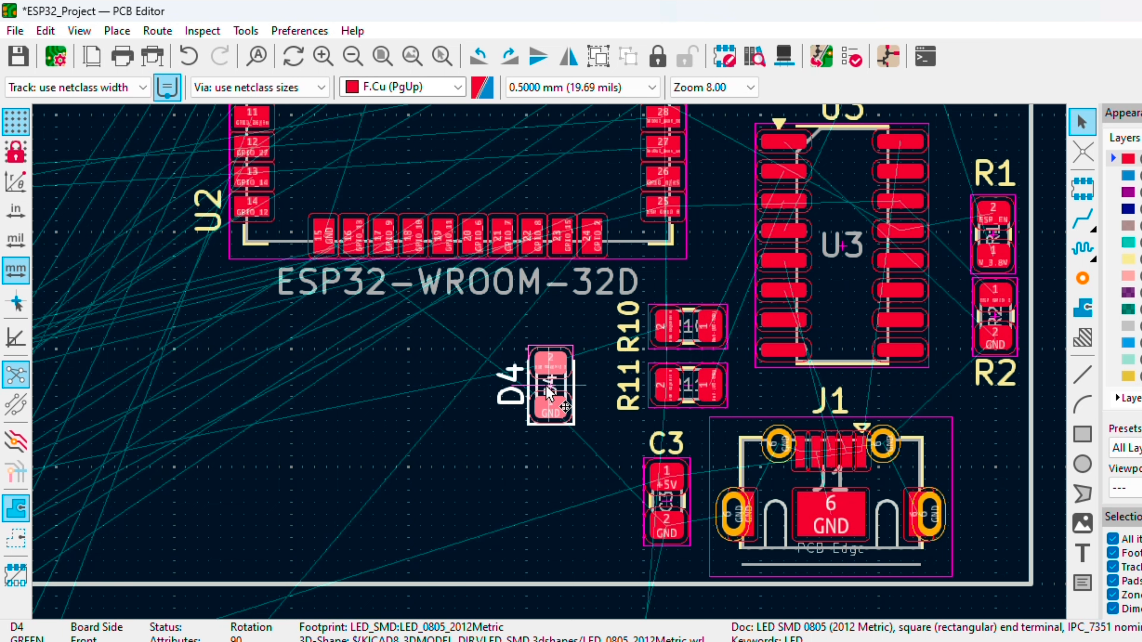
drag(548, 393, 574, 361)
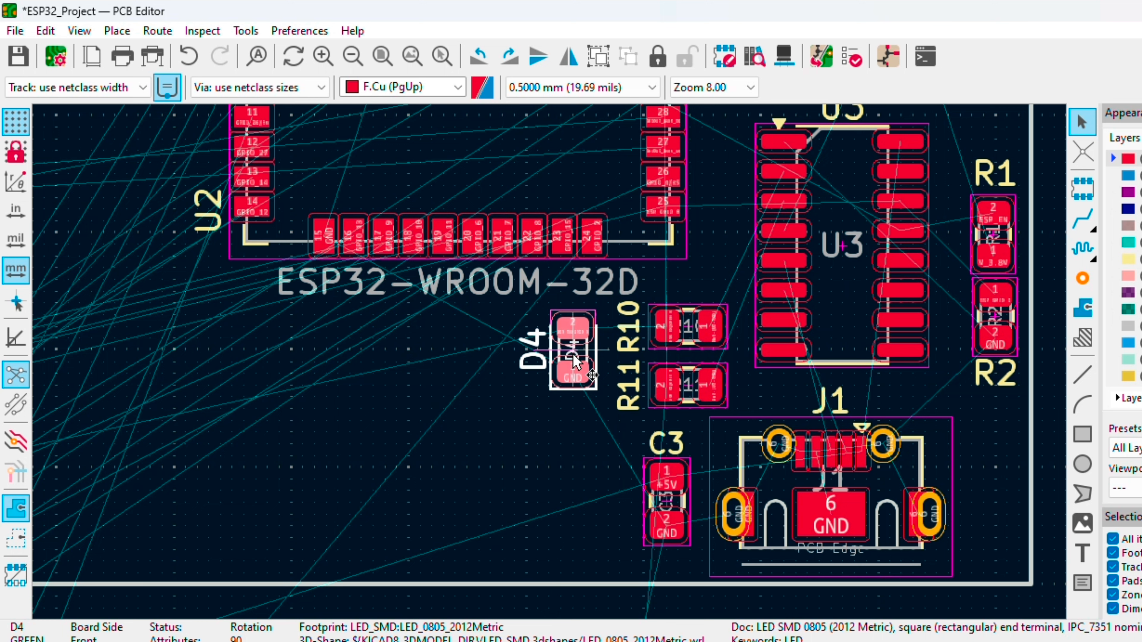
- Move D4's reference label below its pads and rotate it to read horizontally
click(535, 368)
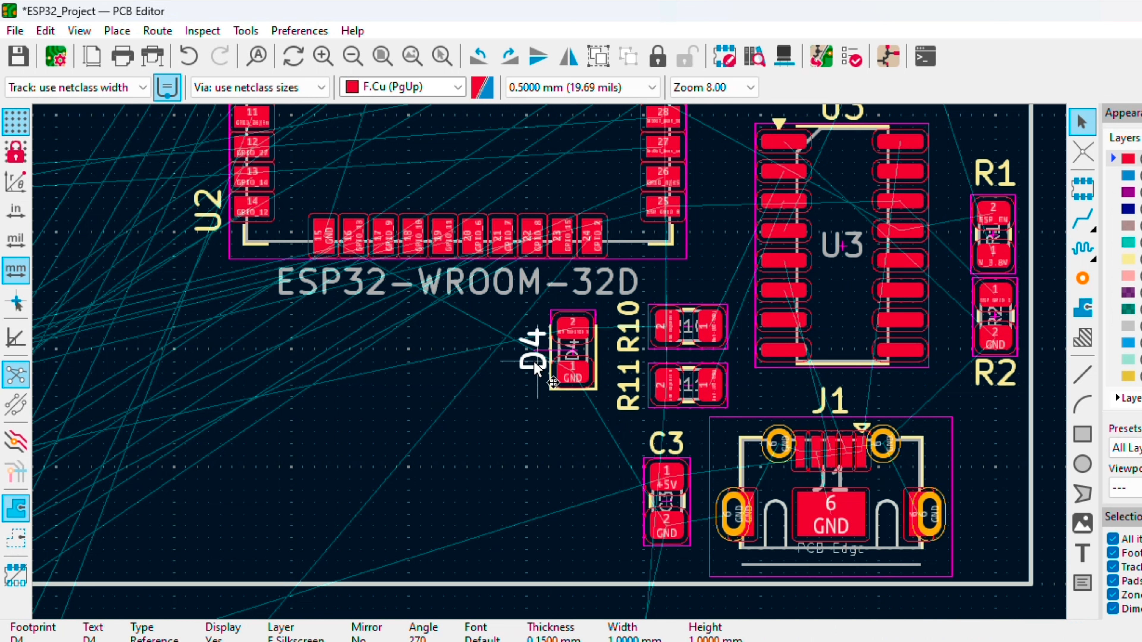
drag(534, 363, 578, 427)
key(r)
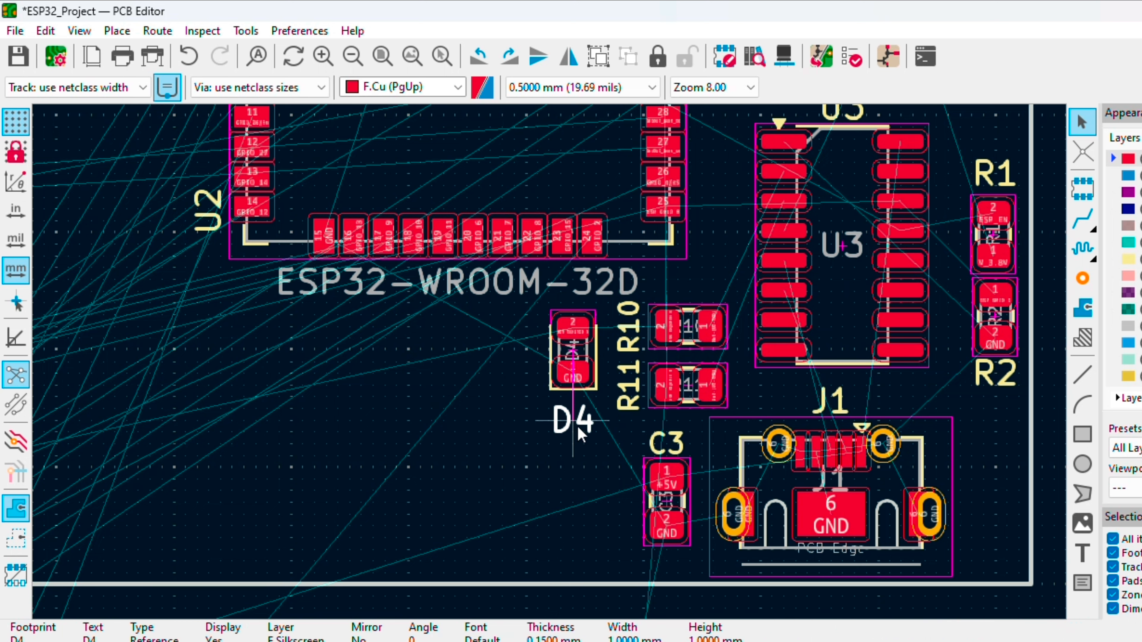
click(578, 430)
- Move D5 inside the board outline, rotate it to -90° and place it left of D4, level with it
scroll(598, 423, down, 5)
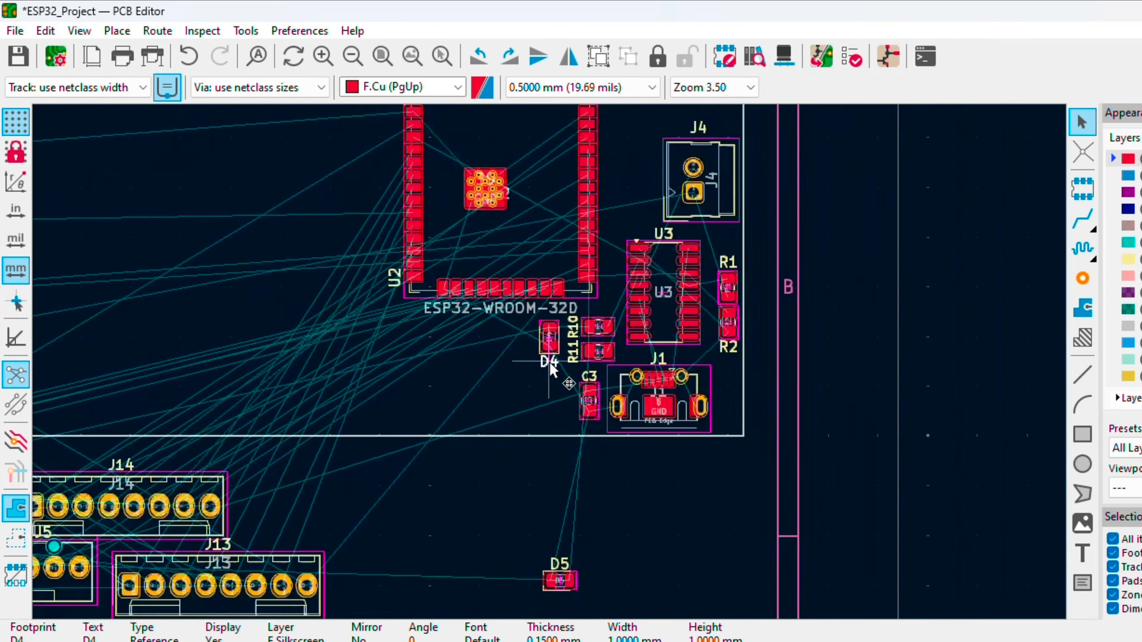
click(566, 544)
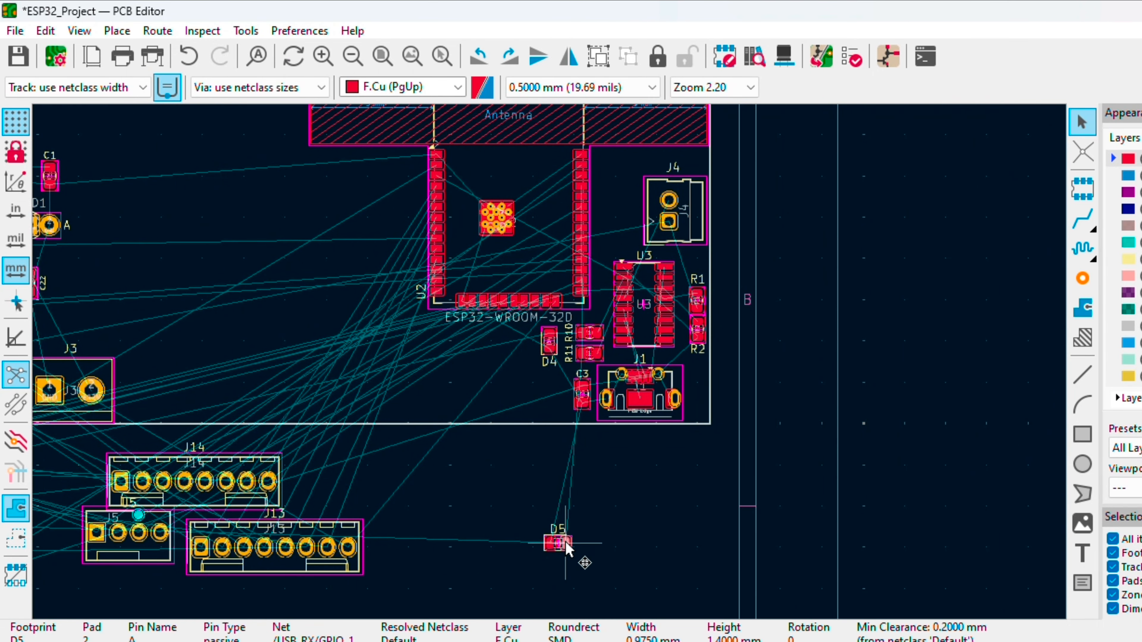
key(m)
click(544, 403)
scroll(542, 423, up, 4)
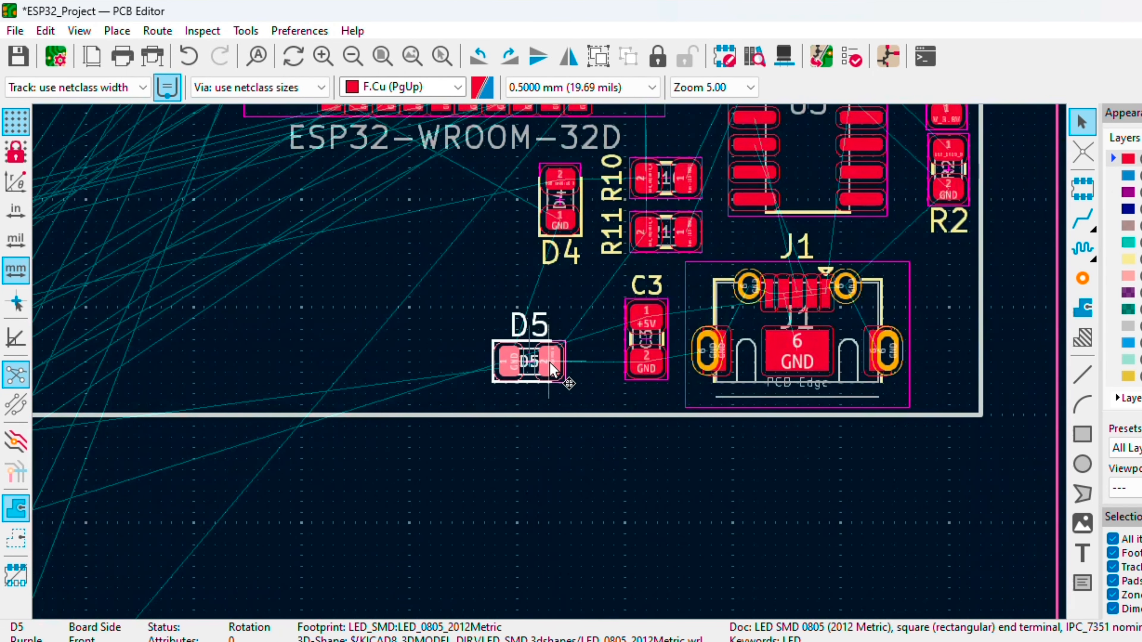
key(r)
drag(536, 372, 497, 200)
key(r)
key(r)
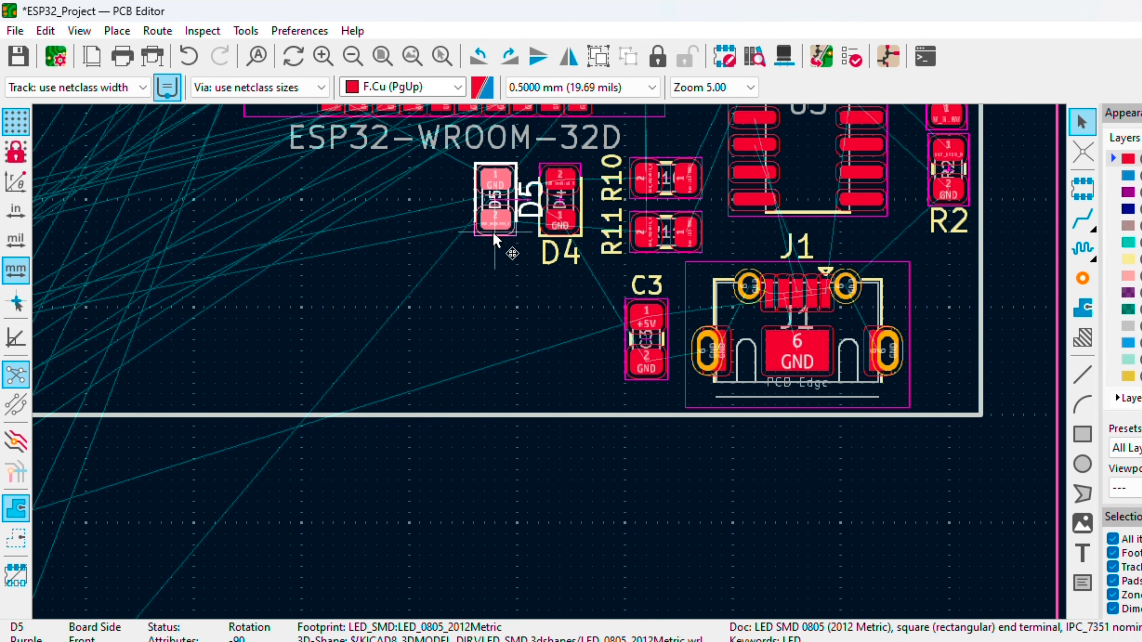
click(504, 214)
click(504, 216)
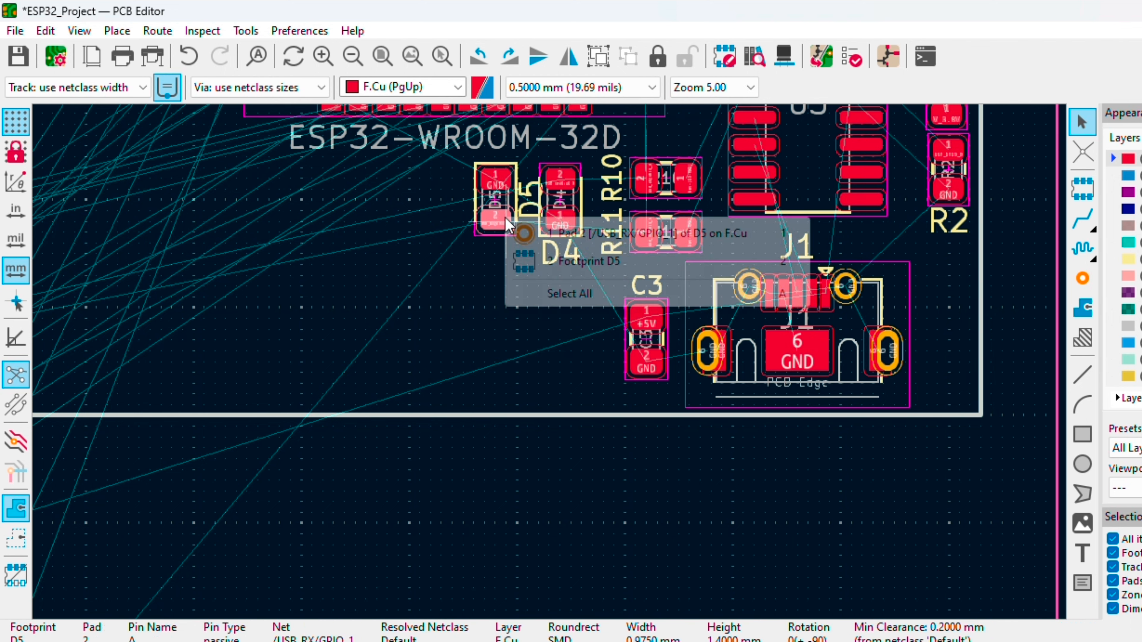
click(524, 260)
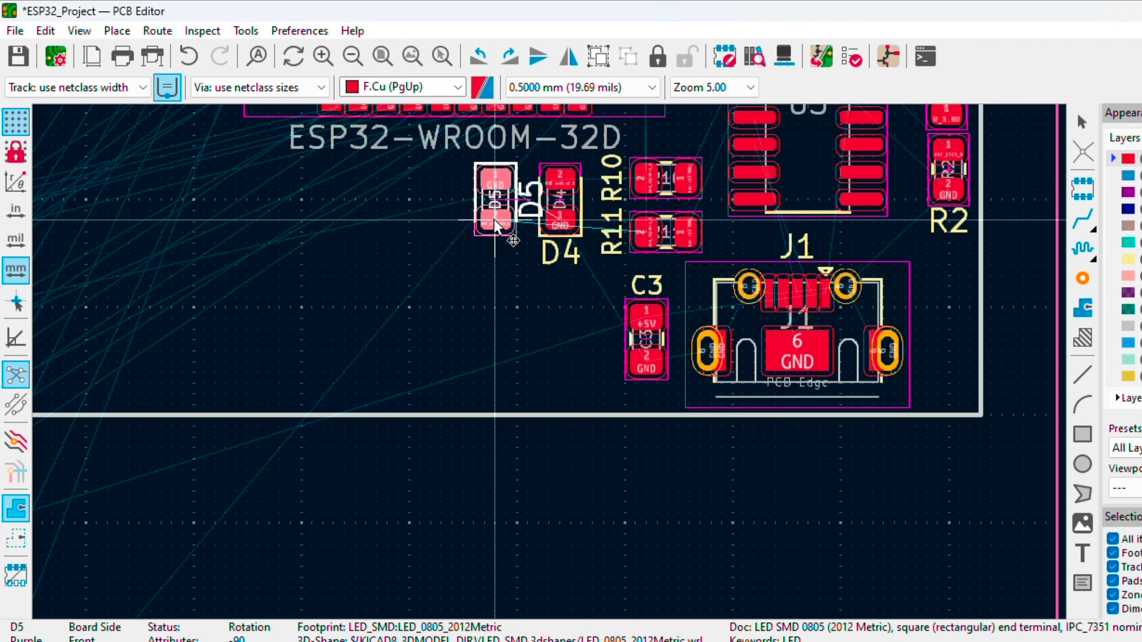
- Move D5's reference label below its pads and rotate it to read horizontally
click(528, 216)
drag(527, 210, 501, 266)
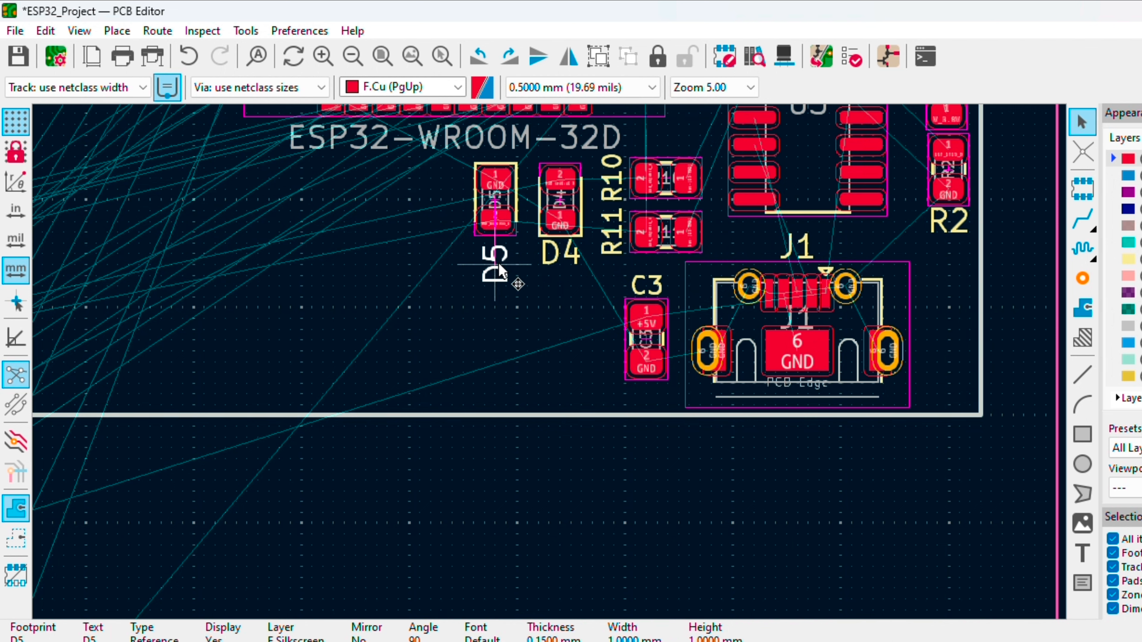
key(r)
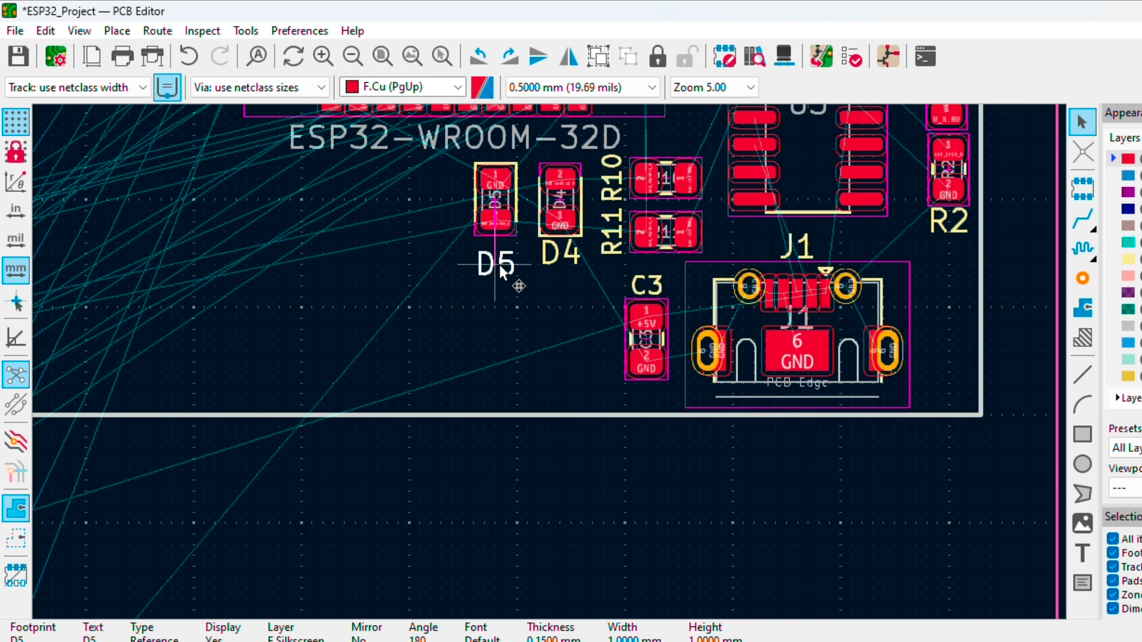
- Bring D5 and its label closer to D4, and move both LEDs down to sit left of C3 near the board edge
drag(502, 271, 514, 241)
click(504, 241)
shift+click(567, 199)
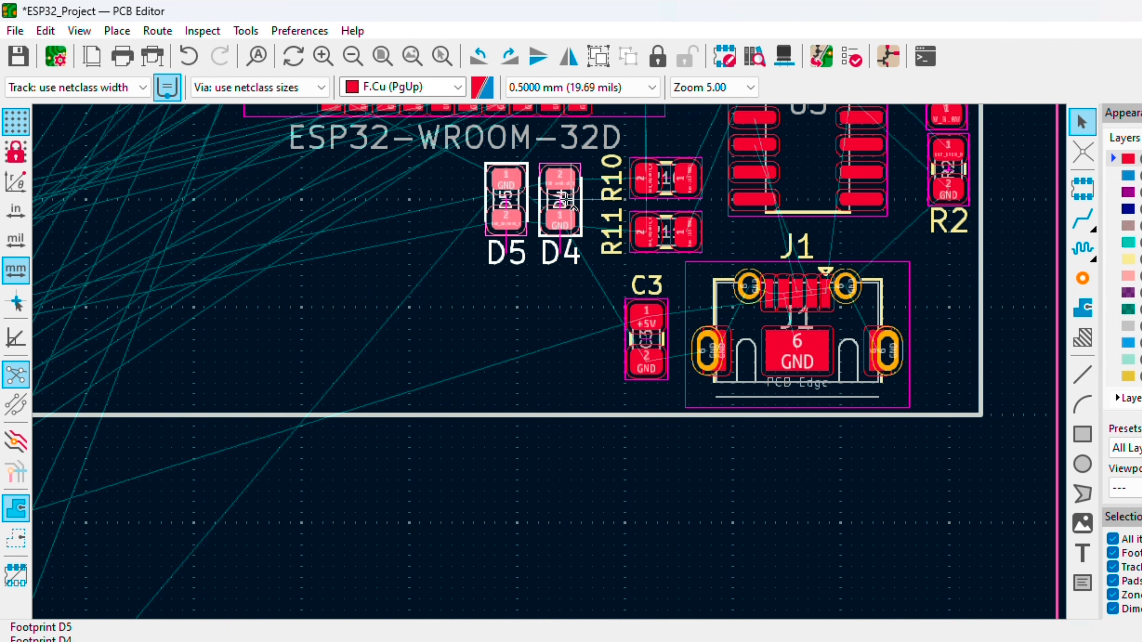
drag(567, 207, 572, 348)
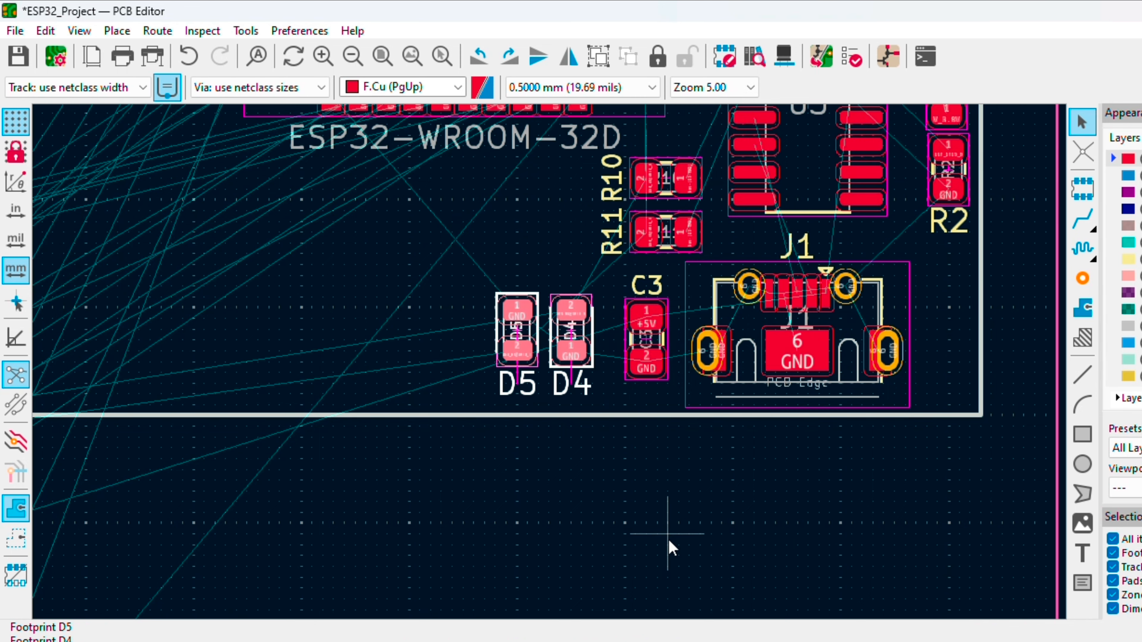
- Deselect the LEDs D4 and D5 and review the footprint placement around U2, U3 and J1
click(668, 543)
scroll(554, 371, down, 3)
scroll(554, 371, down, 2)
scroll(551, 370, up, 5)
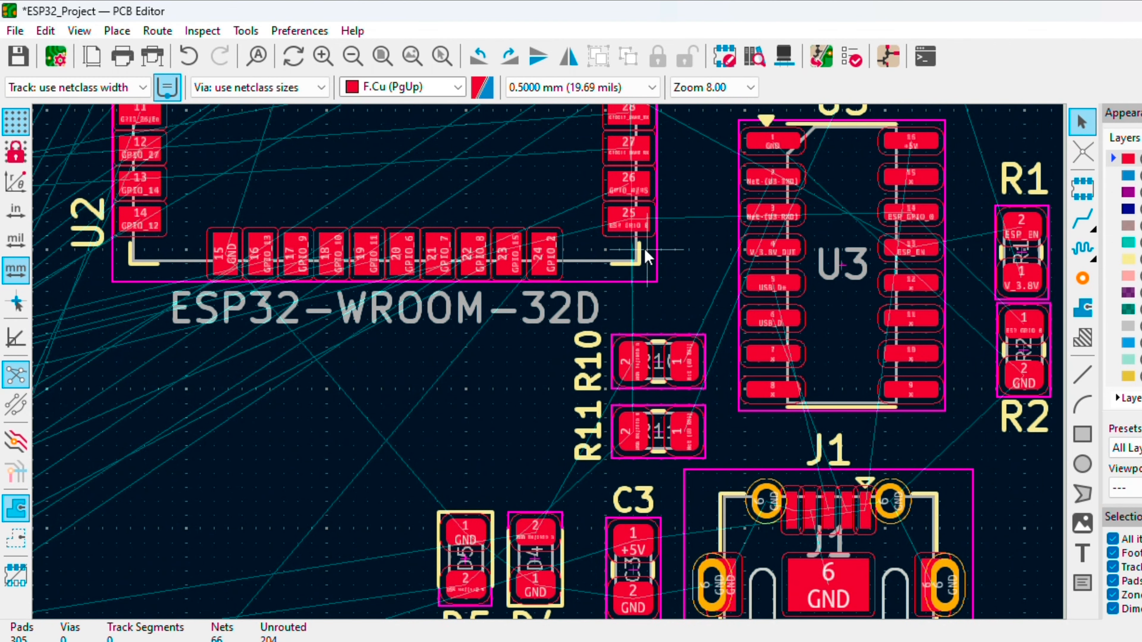
scroll(680, 358, down, 4)
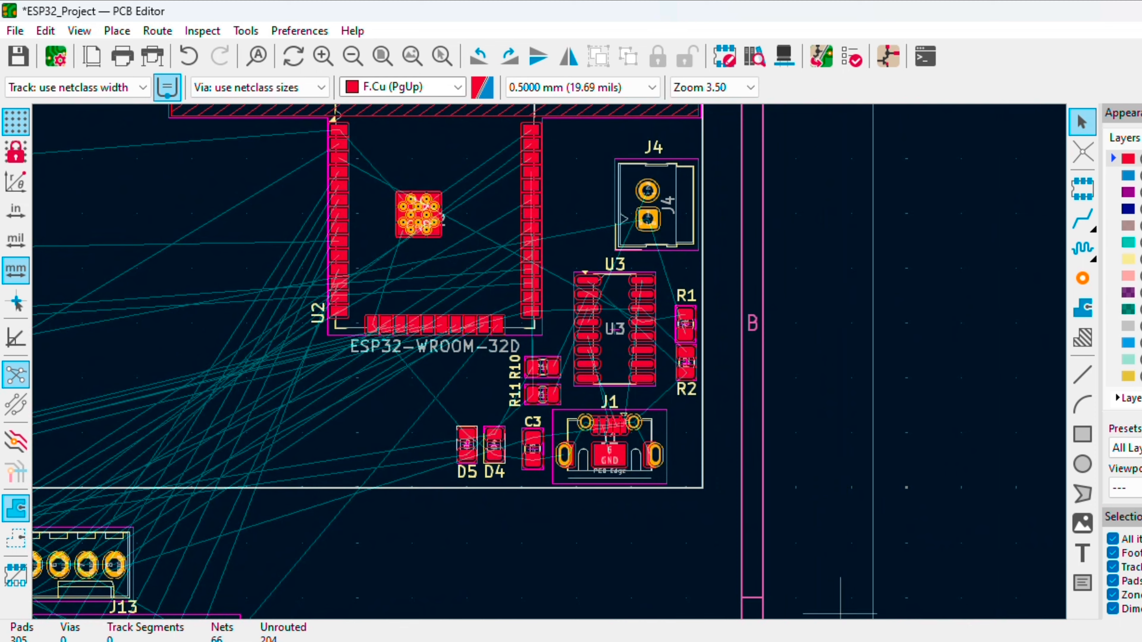
- Switch to the Schematic Editor and examine the Micro USB, UART LED, VSPI, crystal and I2C interface blocks for further parts to place
mouse_move(845, 641)
click(1033, 606)
scroll(598, 230, down, 5)
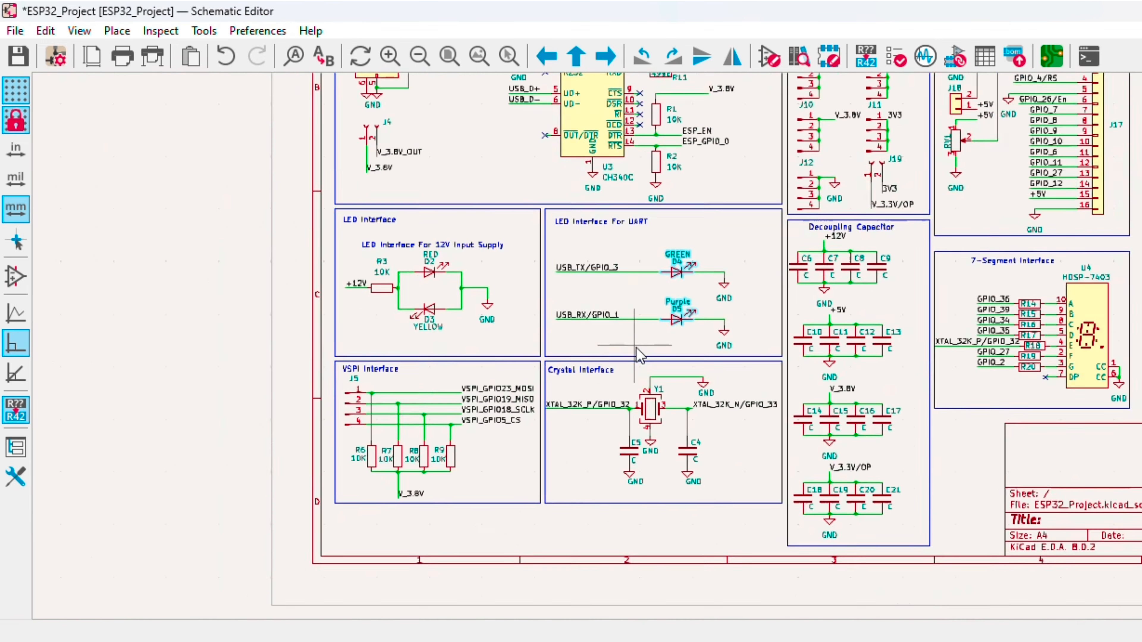
scroll(598, 229, up, 2)
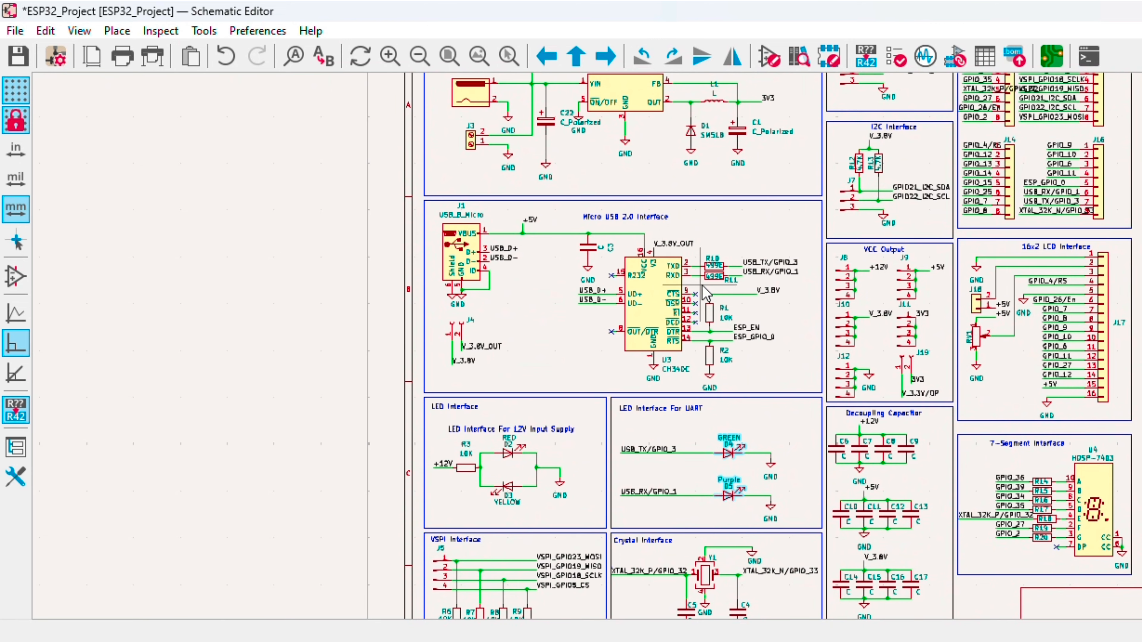
middle_drag(706, 292, 641, 356)
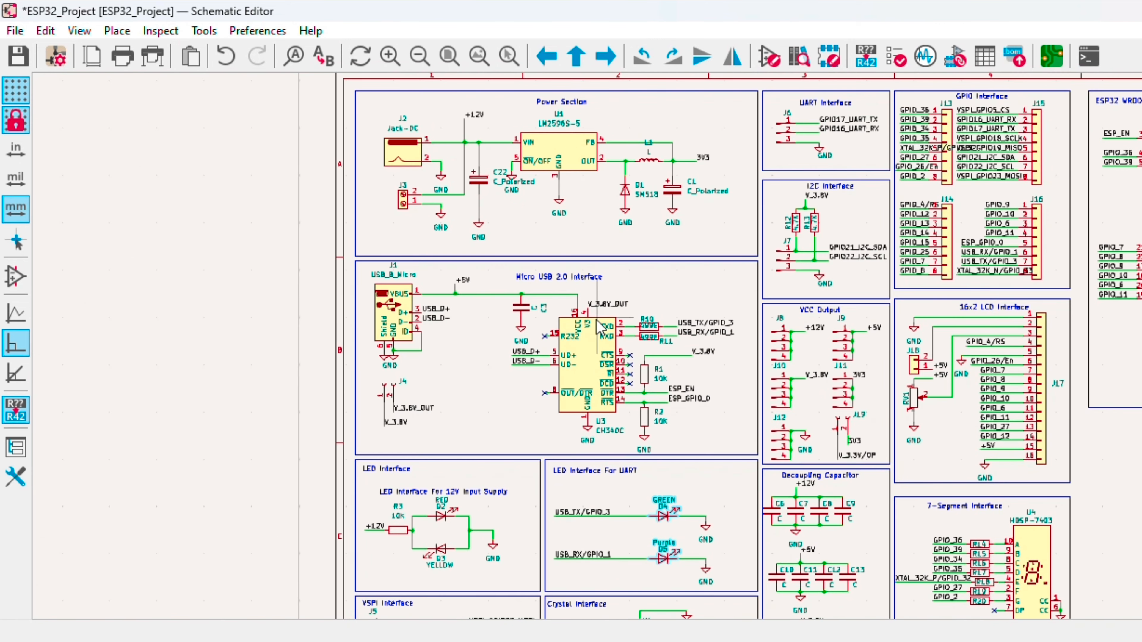
scroll(597, 319, up, 3)
scroll(636, 347, down, 4)
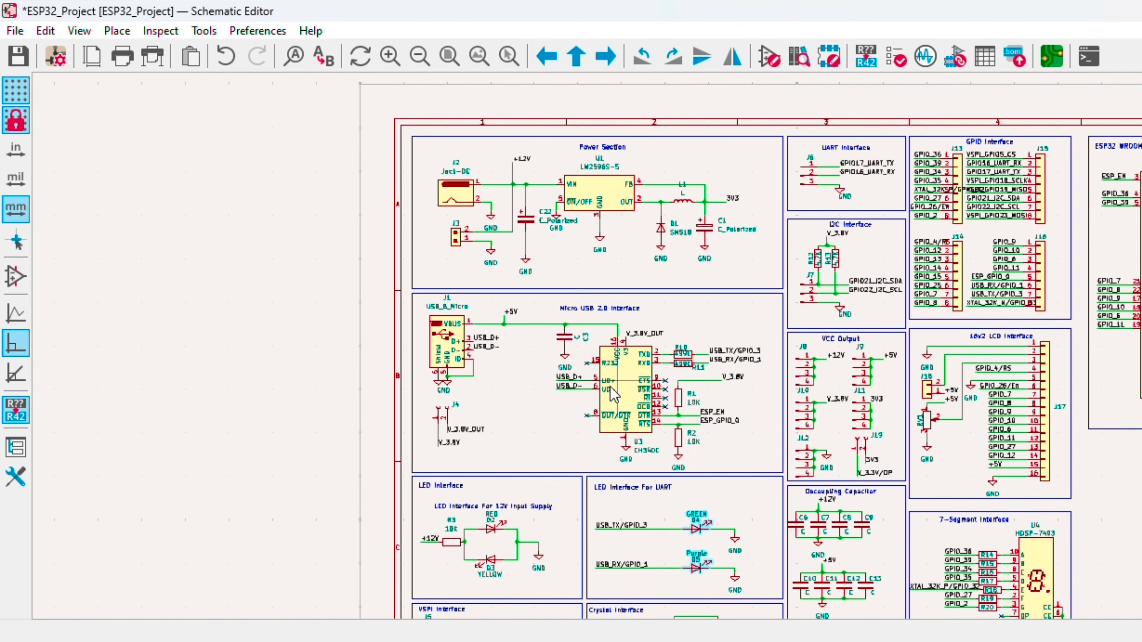
scroll(625, 564, down, 5)
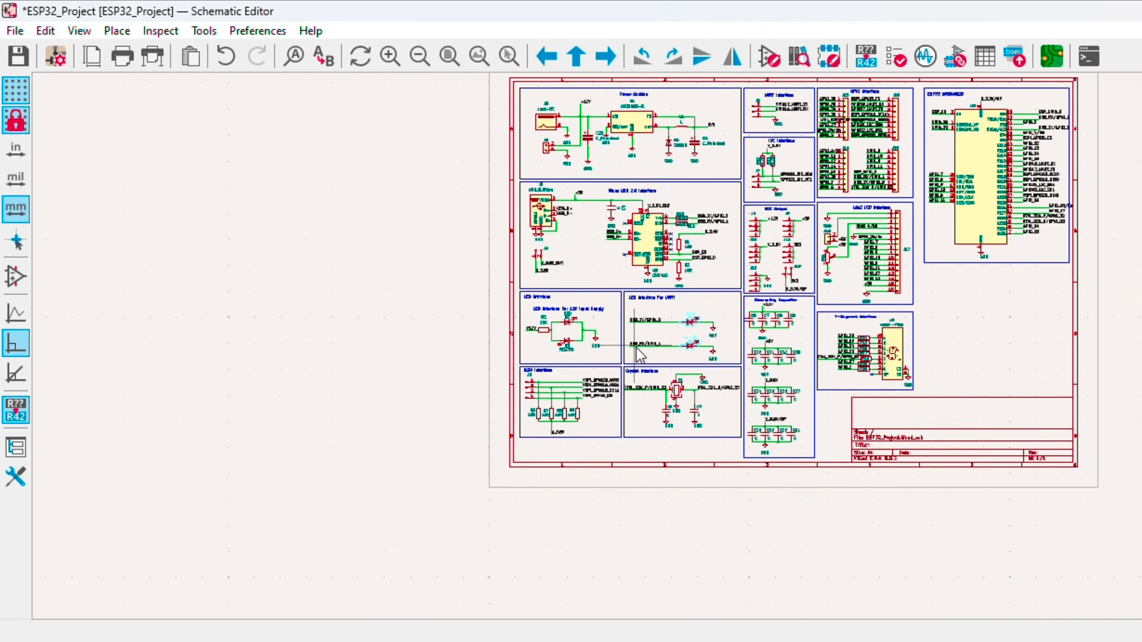
scroll(639, 355, up, 5)
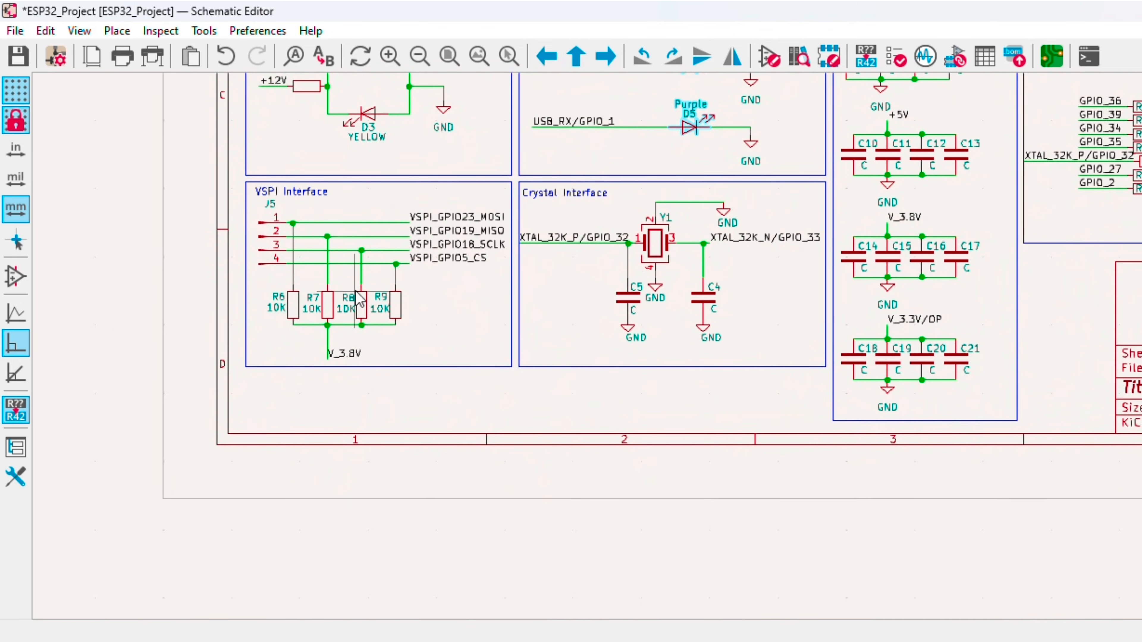
scroll(616, 276, down, 5)
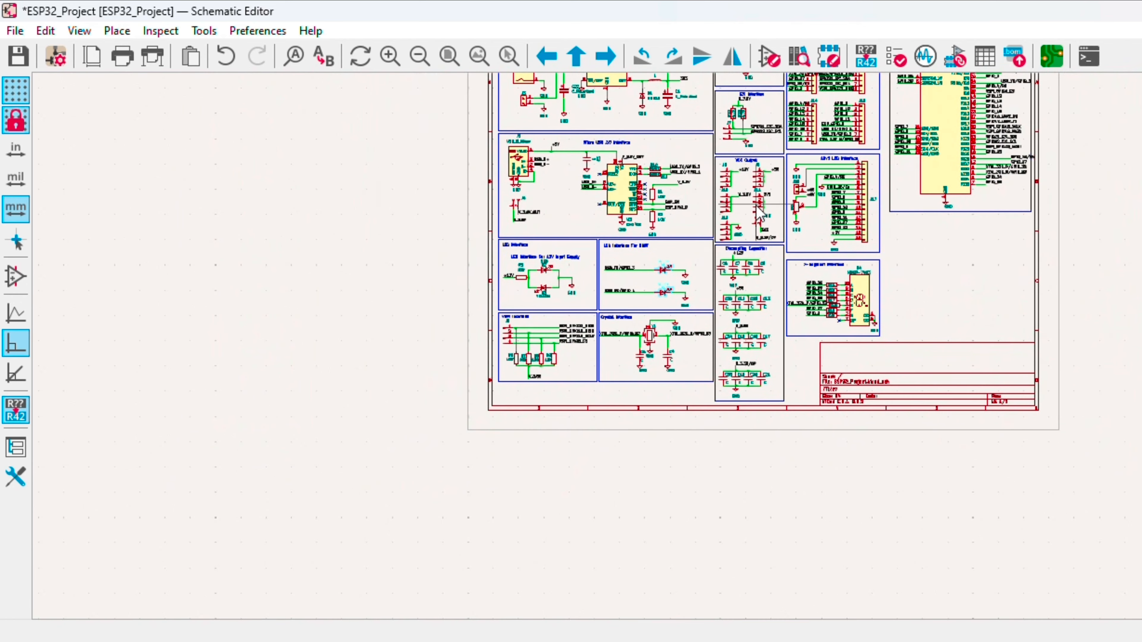
scroll(768, 130, up, 5)
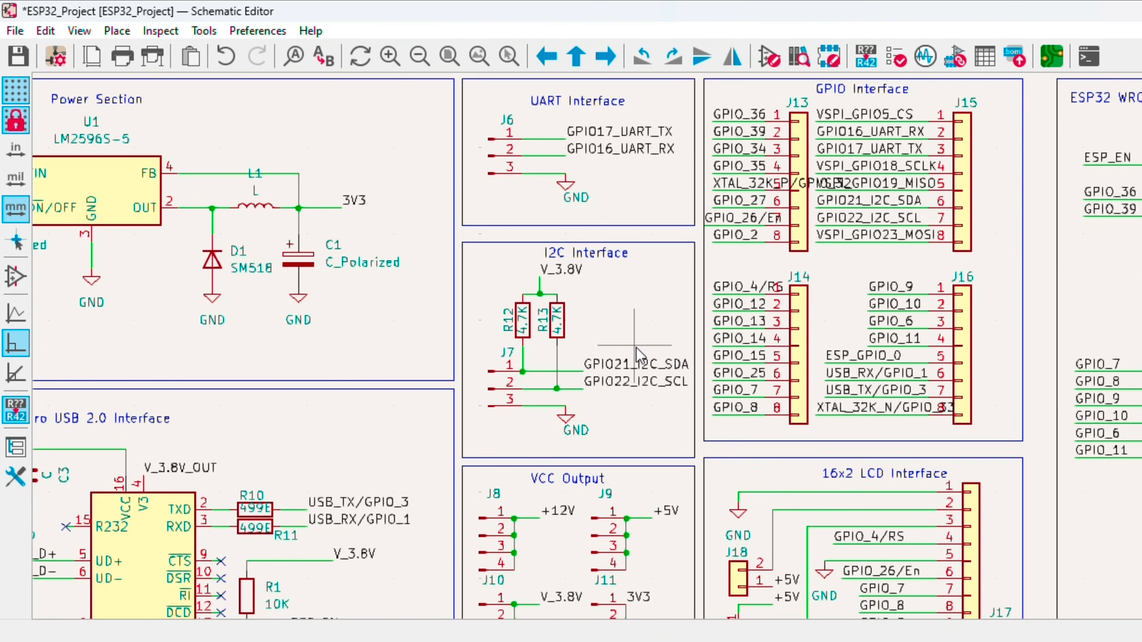